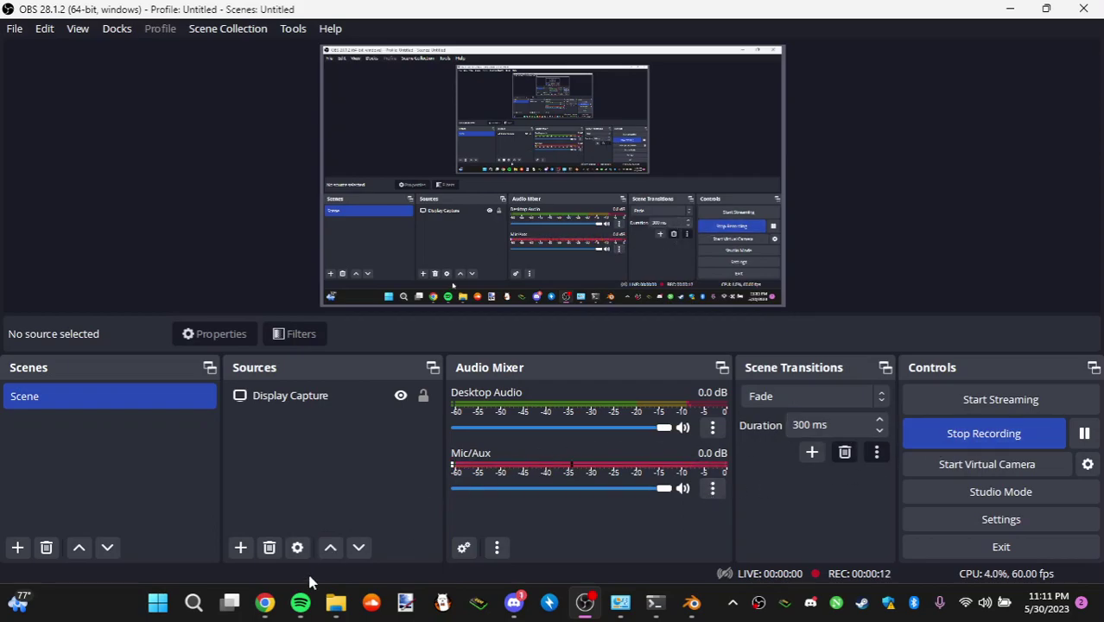
pyautogui.click(514, 602)
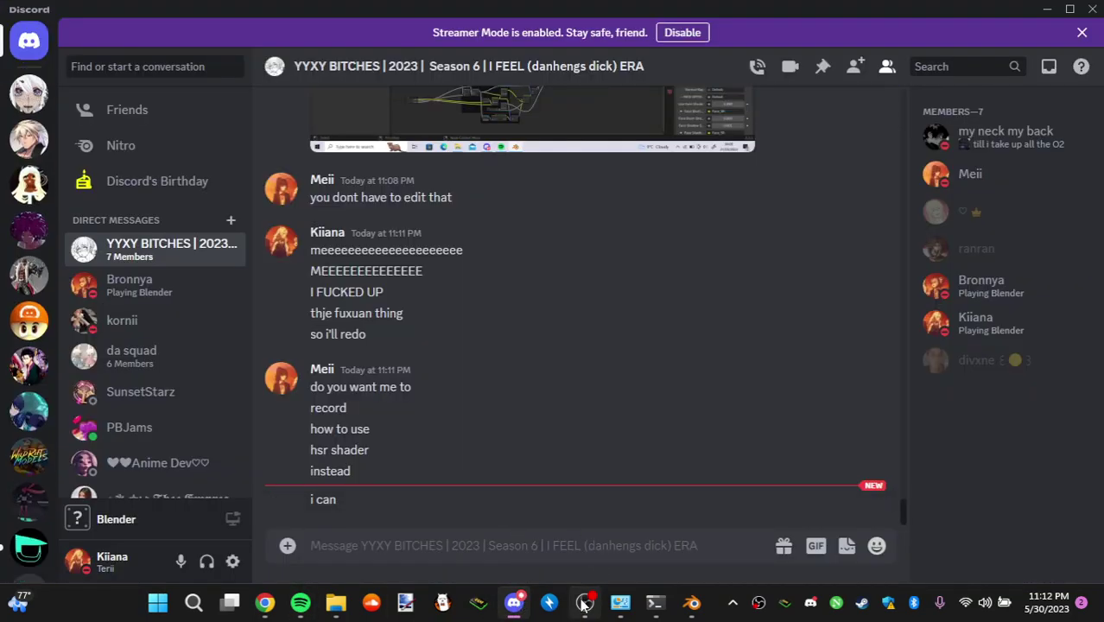
pyautogui.click(585, 602)
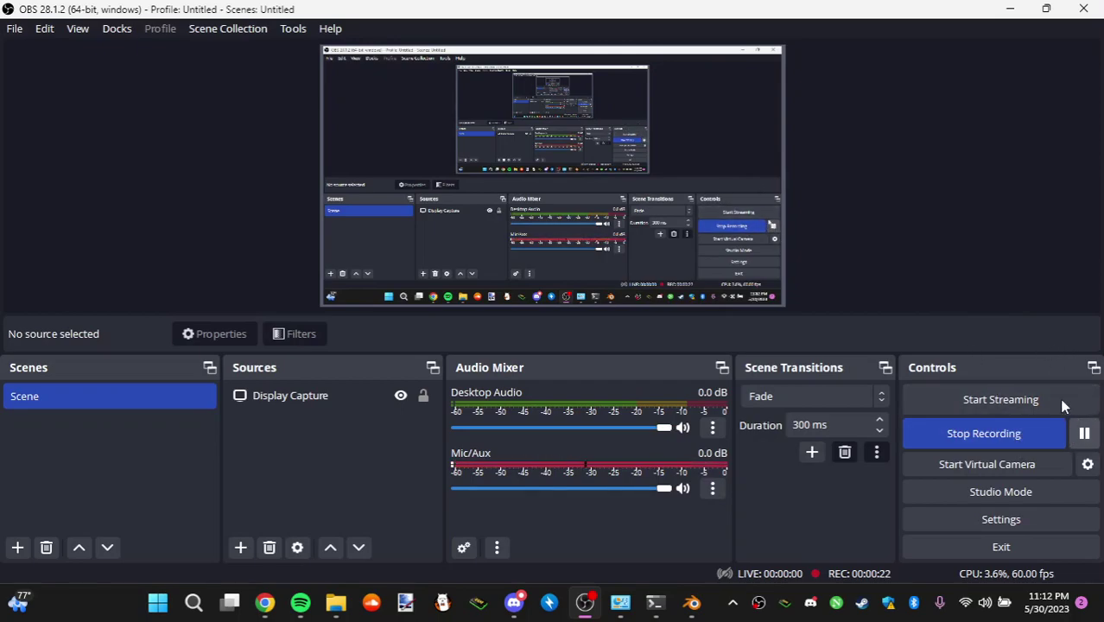
pyautogui.click(1085, 438)
pyautogui.click(1085, 438)
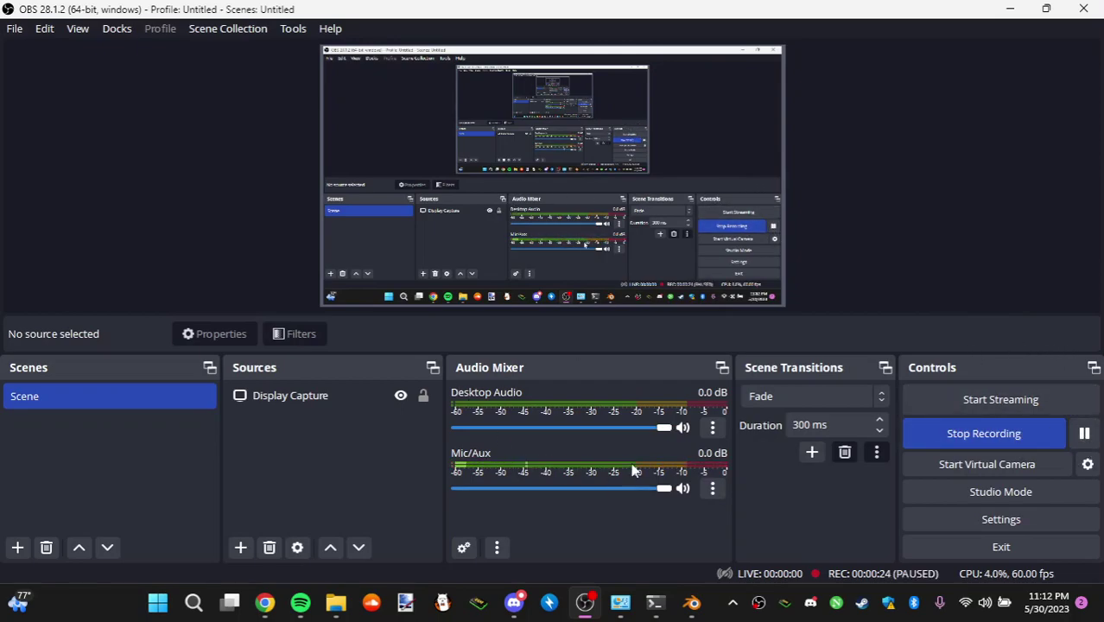
# - Switch to Spotify and play the song WAVE from IVE's WAVE EP
pyautogui.click(298, 602)
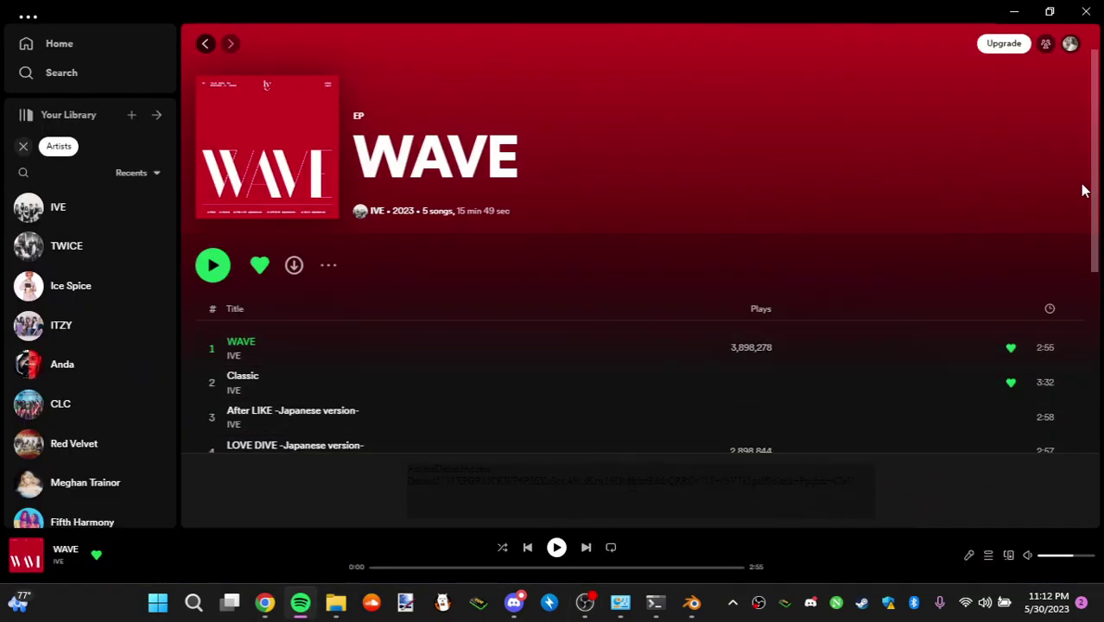
pyautogui.scroll(-2, 1093, 197)
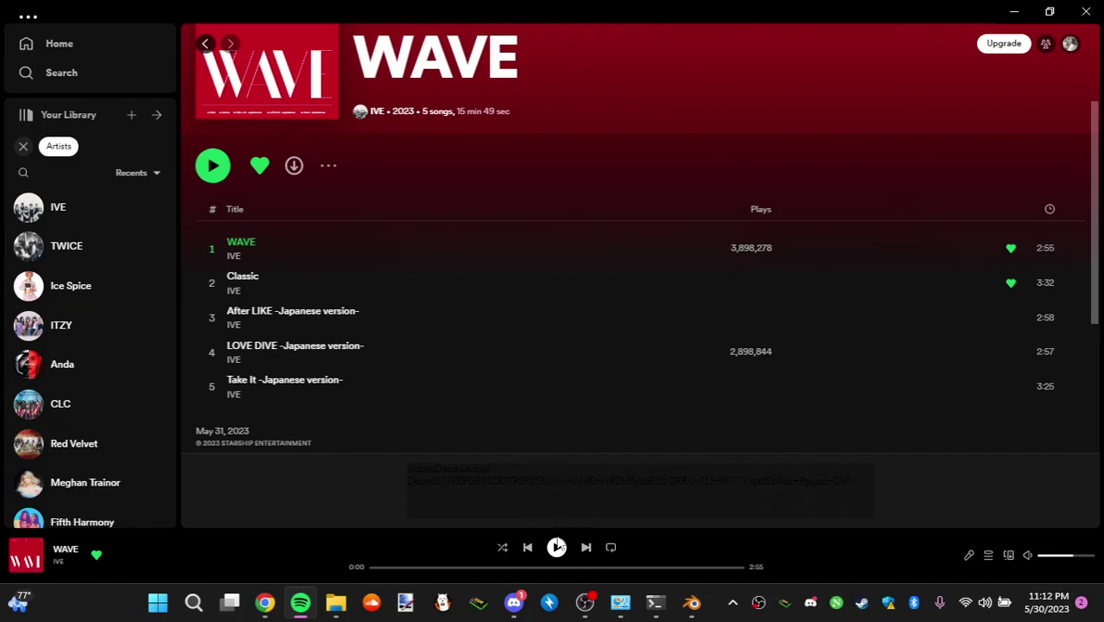
pyautogui.click(557, 547)
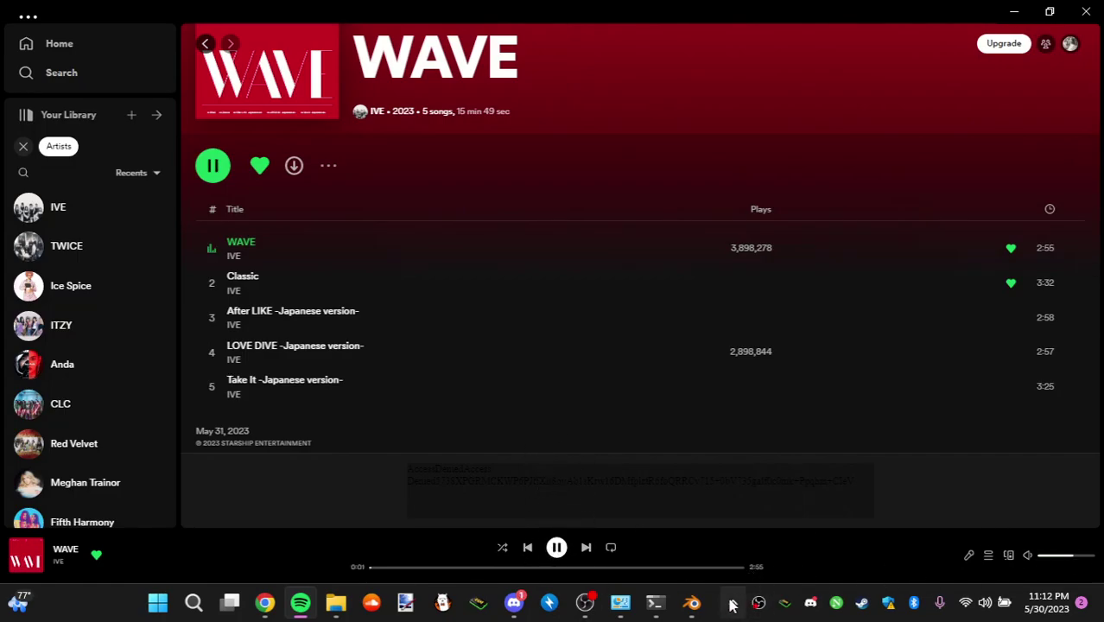
# - Switch to Blender, start an Append, and open the Star Rail folder in Documents by filtering for "sta"
pyautogui.click(691, 602)
pyautogui.click(35, 29)
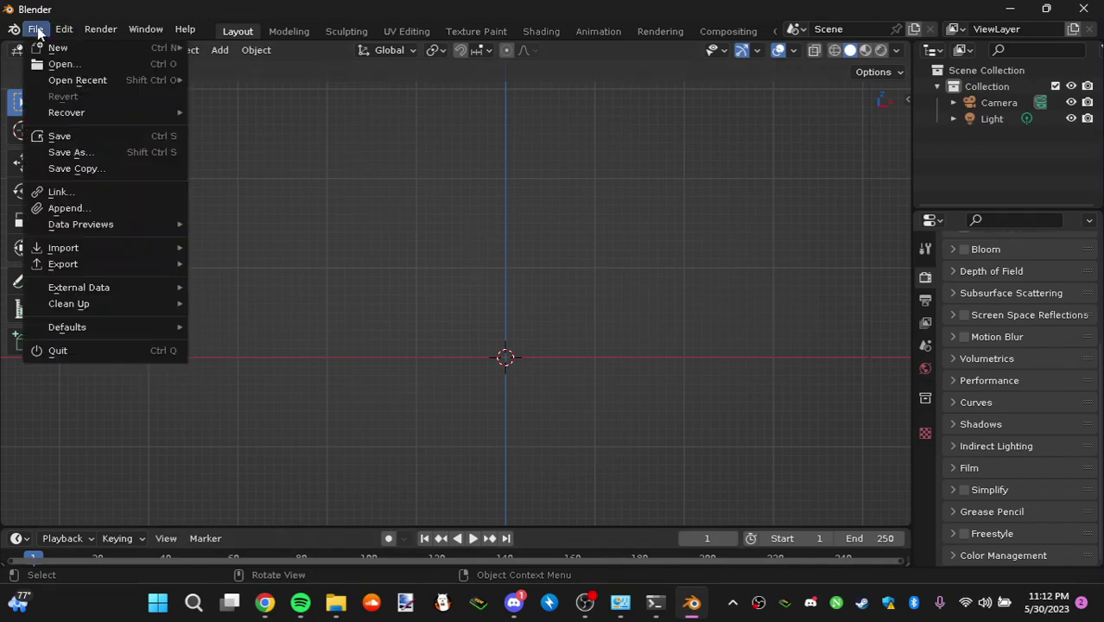
pyautogui.click(76, 209)
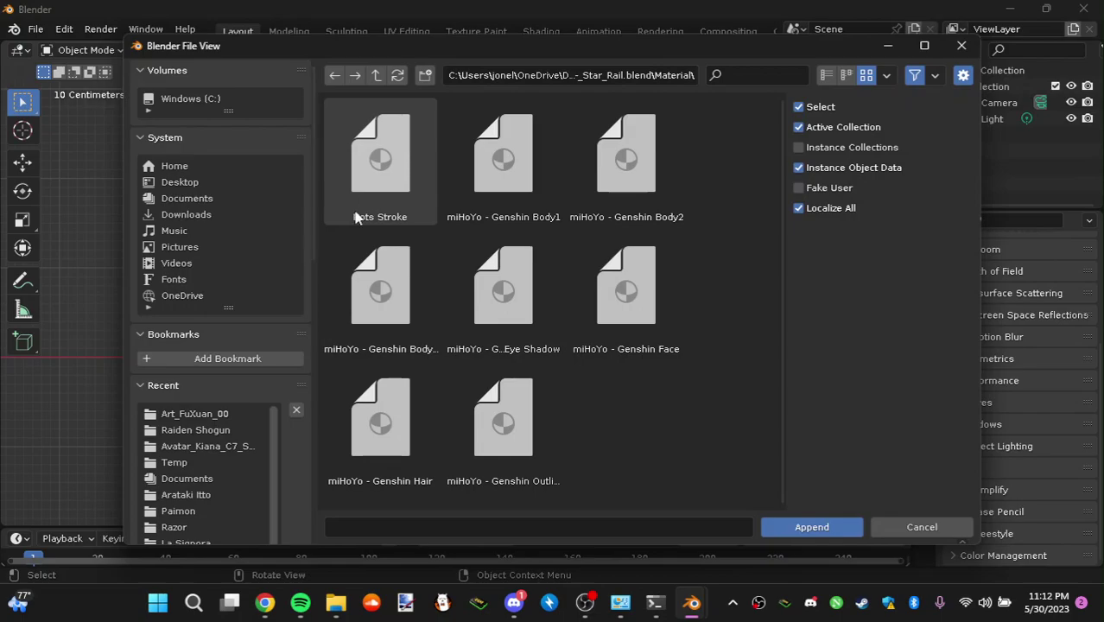
pyautogui.click(187, 199)
pyautogui.click(186, 215)
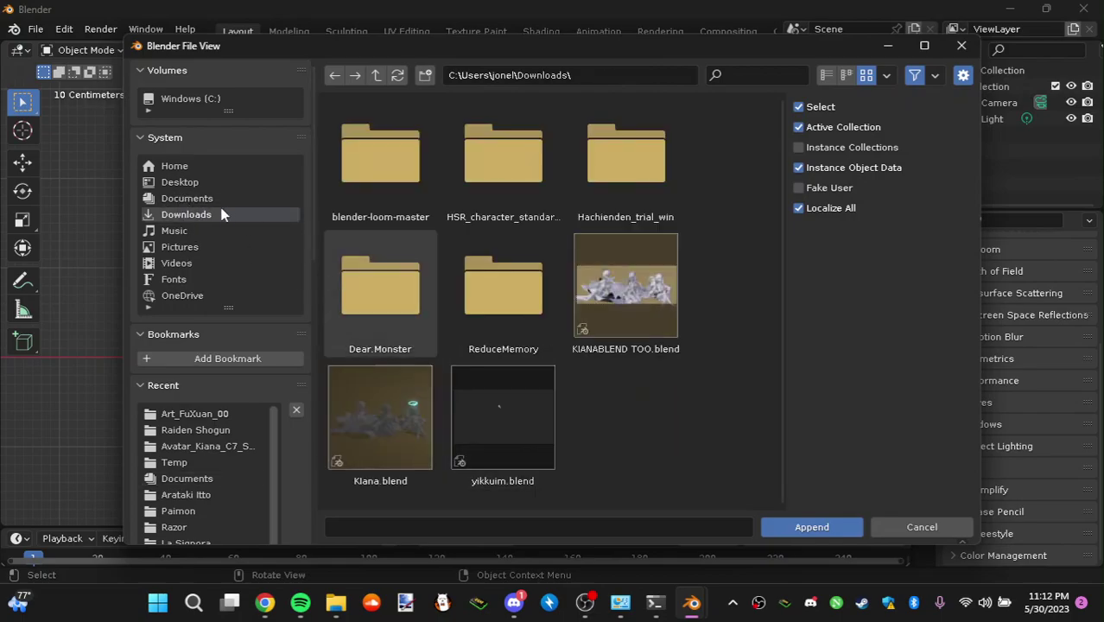
pyautogui.click(207, 198)
pyautogui.click(732, 76)
pyautogui.write('sta')
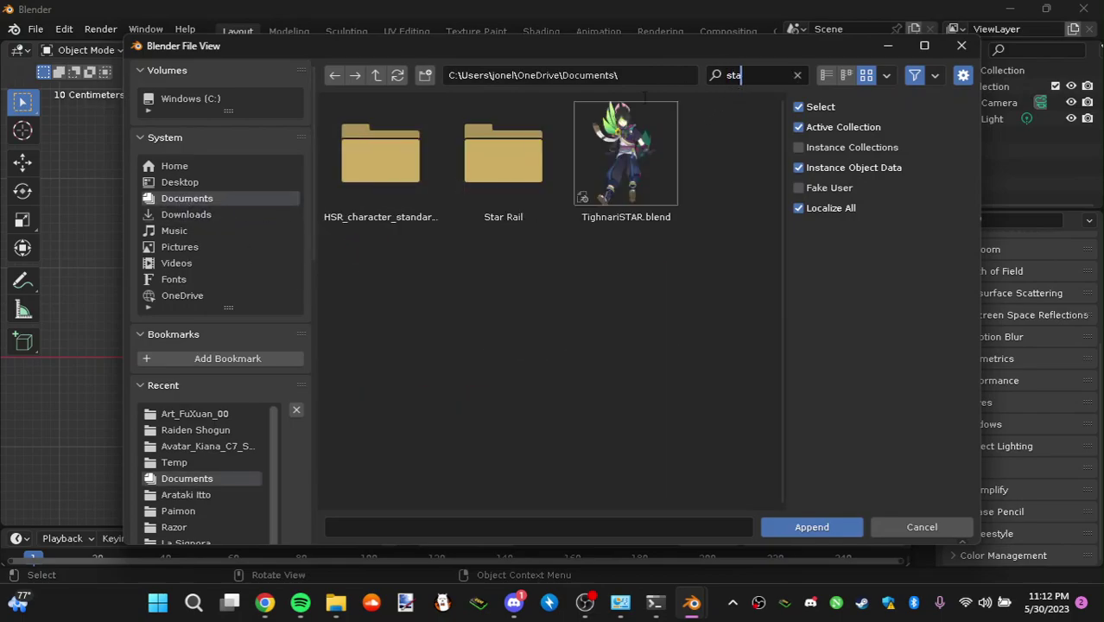
pyautogui.doubleClick(501, 177)
# - Open miHoYo_-_Star_Rail.blend in the Star Rail folder and enter its Material category
pyautogui.scroll(-5, 501, 318)
pyautogui.scroll(-2, 500, 313)
pyautogui.click(423, 447)
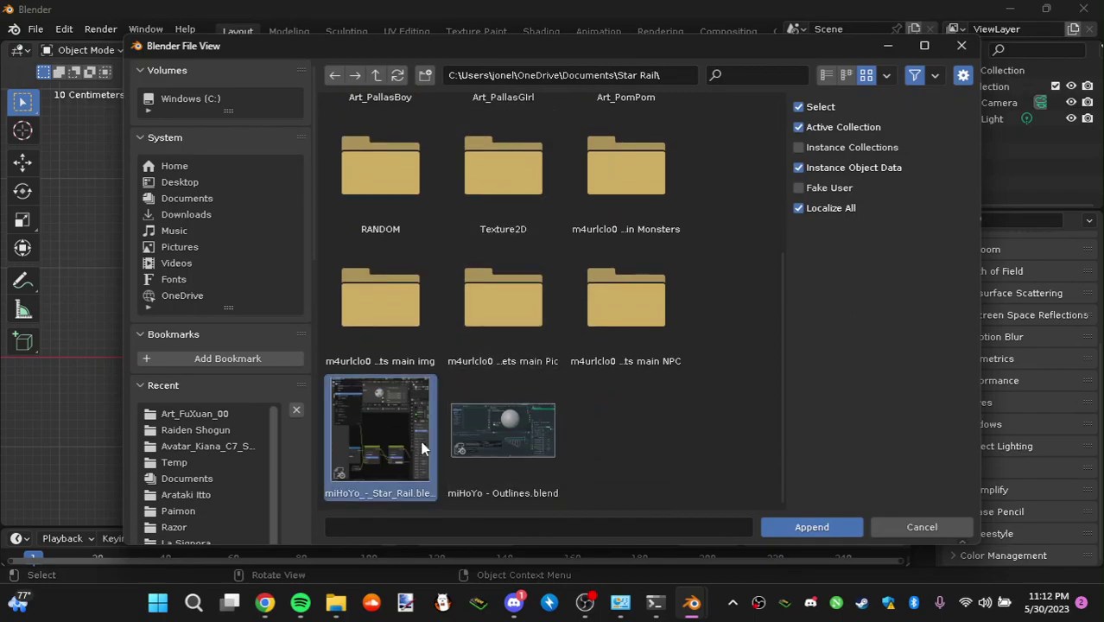
pyautogui.doubleClick(387, 432)
pyautogui.scroll(-5, 608, 337)
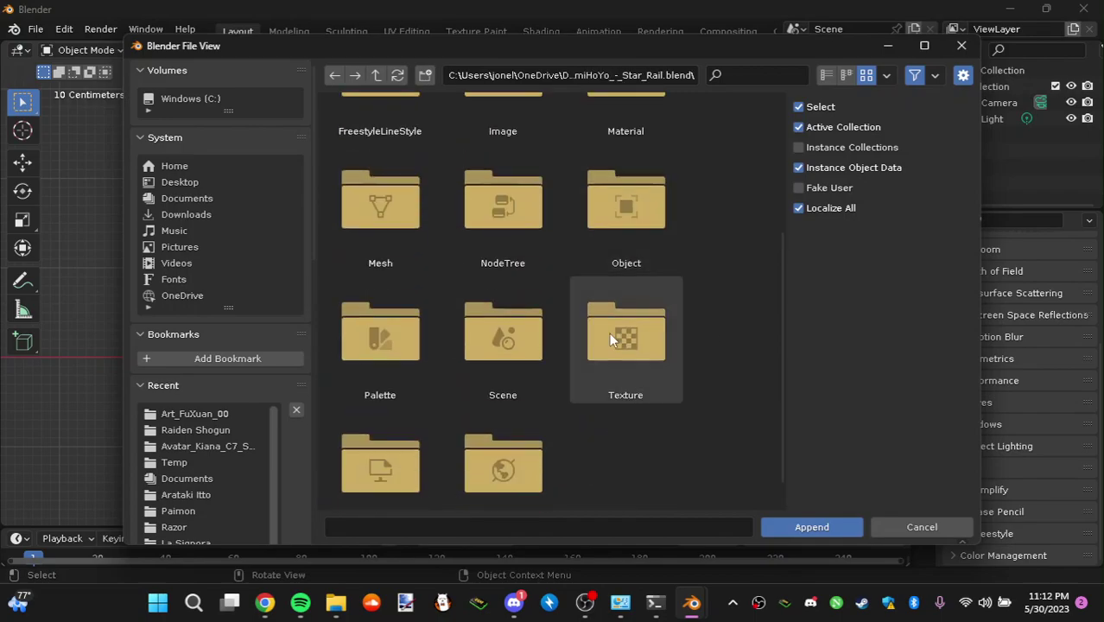
pyautogui.scroll(3, 605, 336)
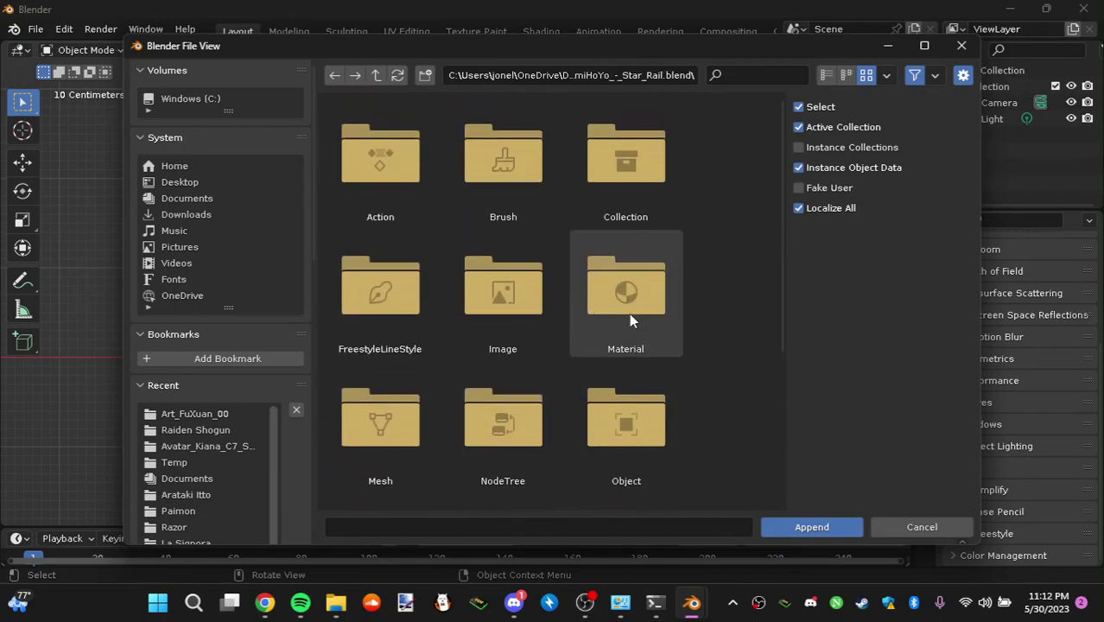
pyautogui.doubleClick(624, 296)
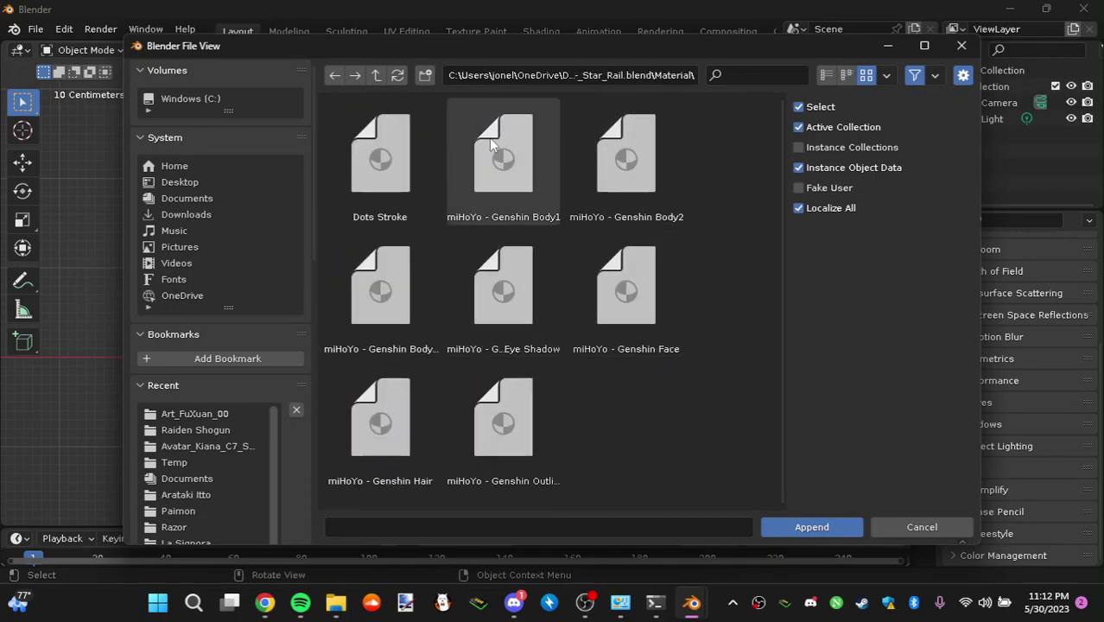
# - Append all the miHoYo - Genshin materials from Body1 through Outlines, leaving out Dots Stroke
pyautogui.click(499, 162)
pyautogui.keyDown('shift'); pyautogui.click(527, 455); pyautogui.keyUp('shift')
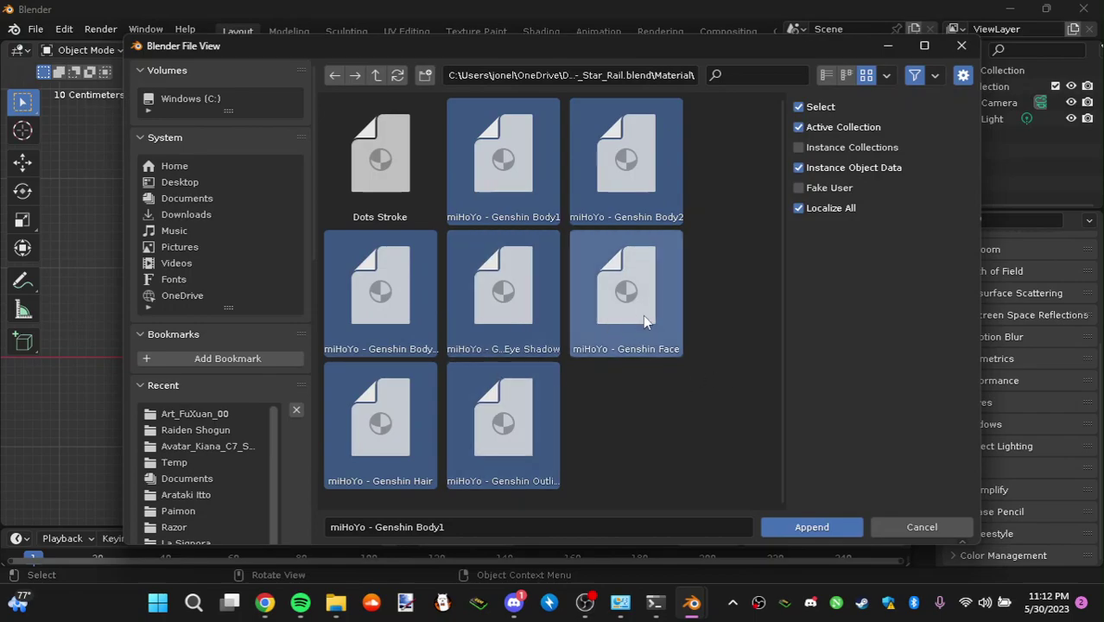
pyautogui.click(814, 527)
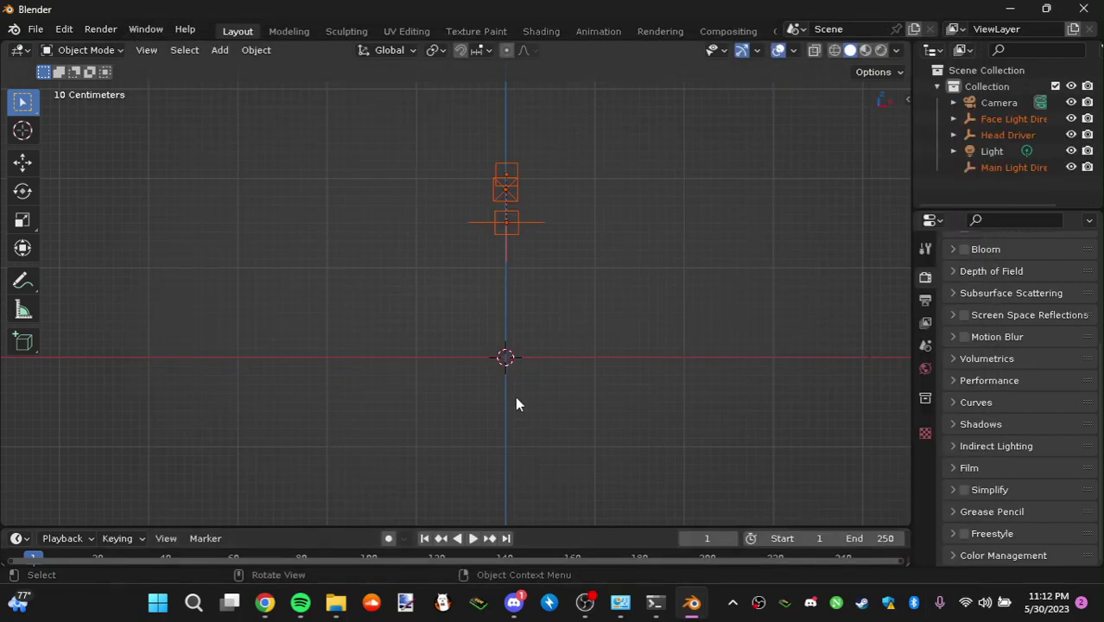
# - Start an import with Better FBX Importer and open the Star Rail folder in Documents by filtering for "sta"
pyautogui.click(35, 29)
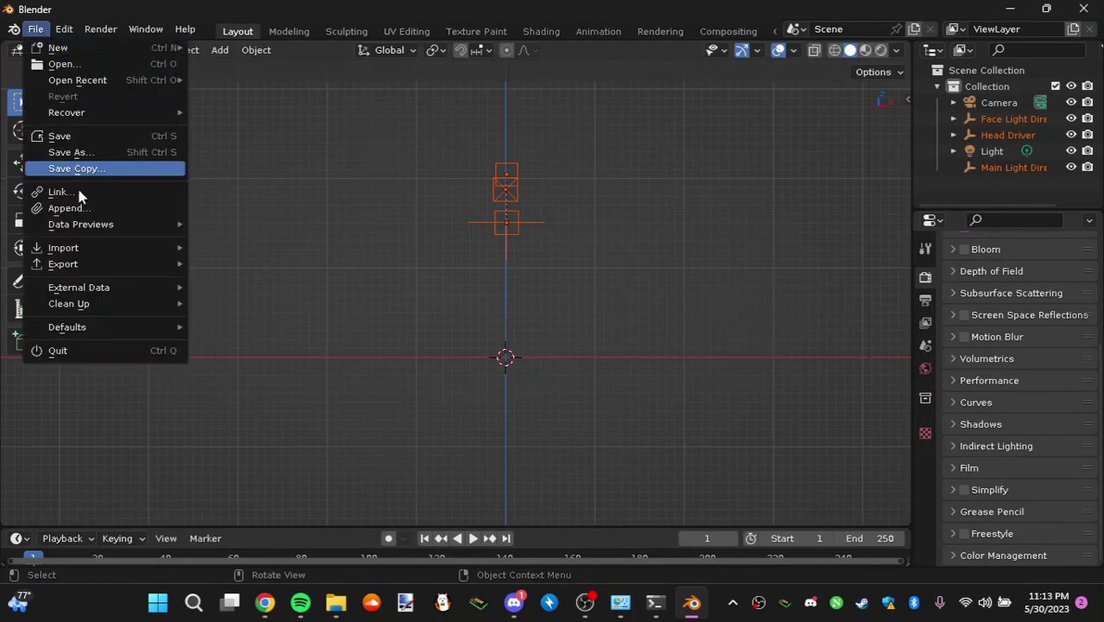
pyautogui.moveTo(65, 251)
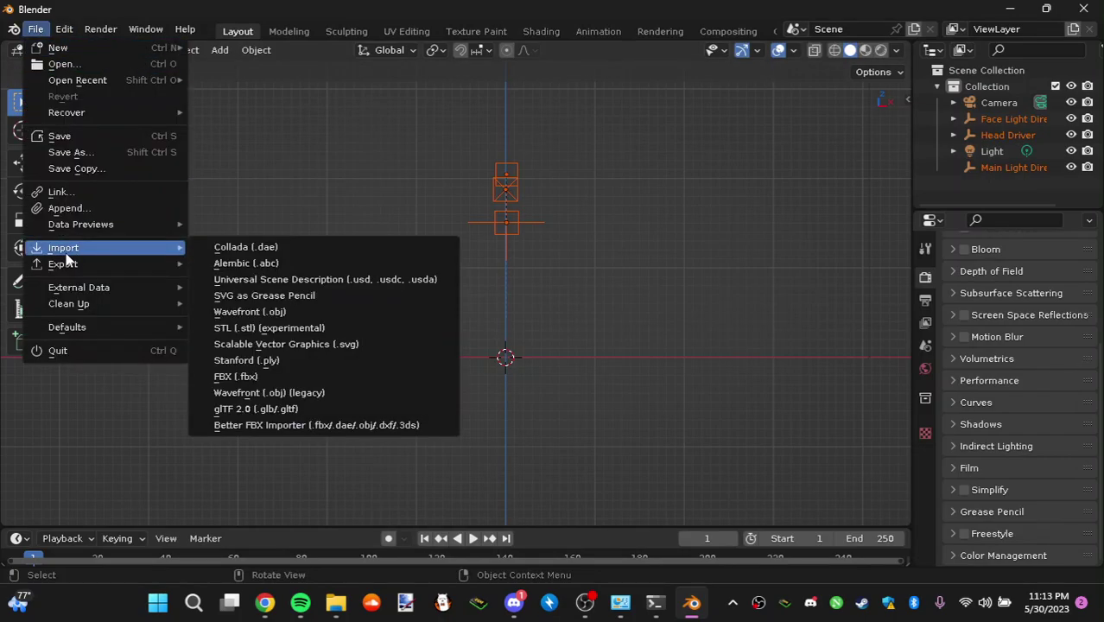
pyautogui.click(230, 425)
pyautogui.scroll(-5, 563, 285)
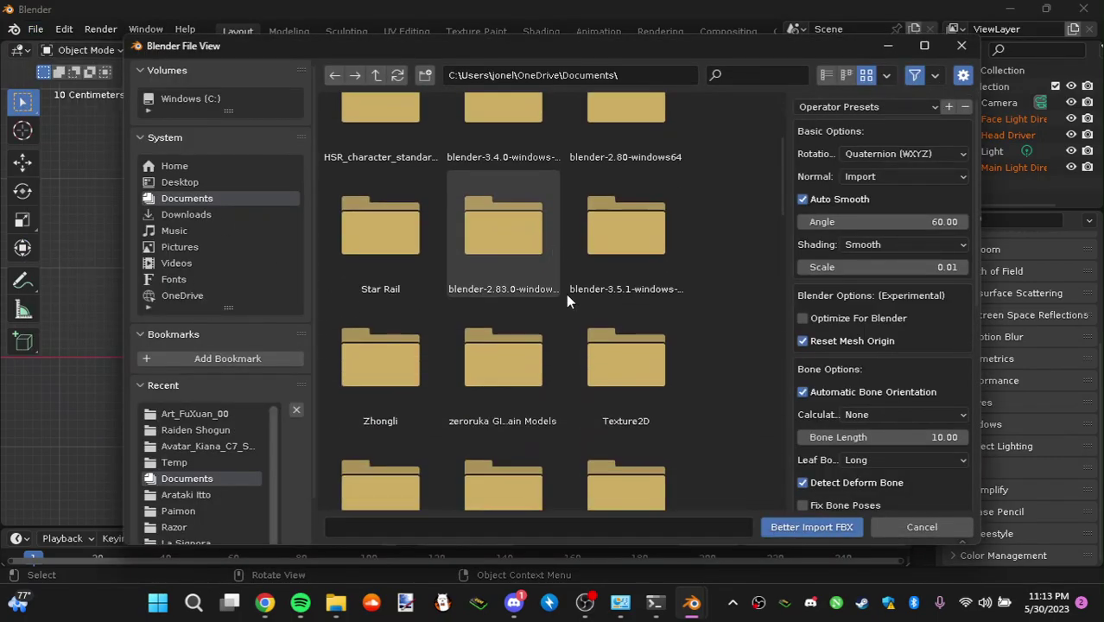
pyautogui.scroll(5, 559, 288)
pyautogui.click(736, 78)
pyautogui.write('sta')
pyautogui.doubleClick(494, 170)
# - Find the Art_FuXuan_00 folder inside the main Characters assets by filtering for "fu" and import its FBX model
pyautogui.click(494, 164)
pyautogui.click(529, 254)
pyautogui.click(735, 75)
pyautogui.doubleClick(351, 149)
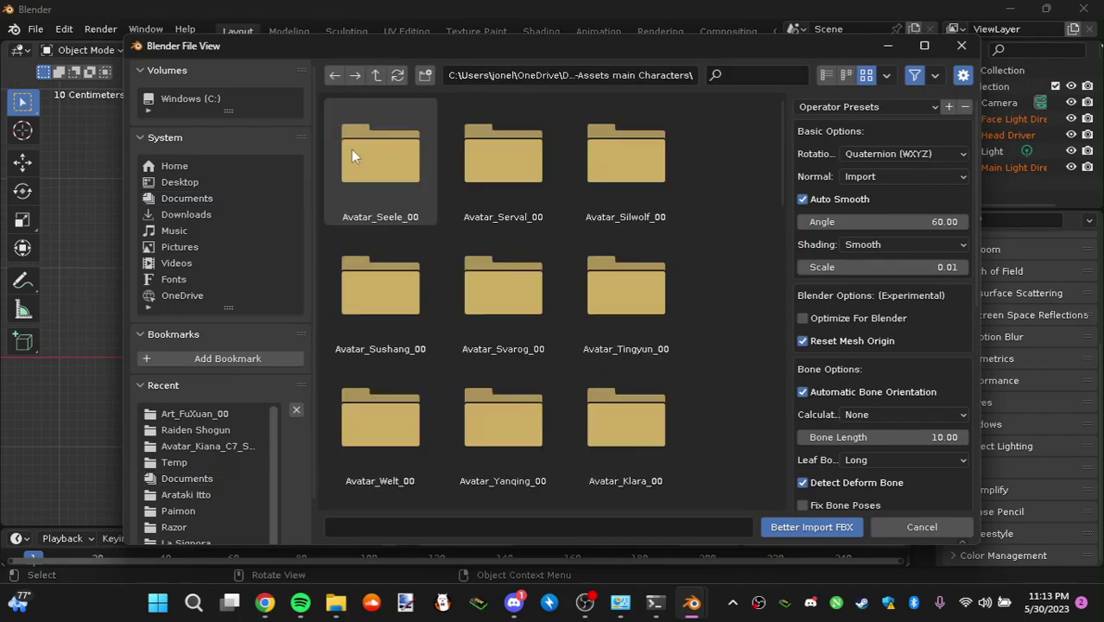
pyautogui.click(758, 74)
pyautogui.write('fu')
pyautogui.doubleClick(380, 155)
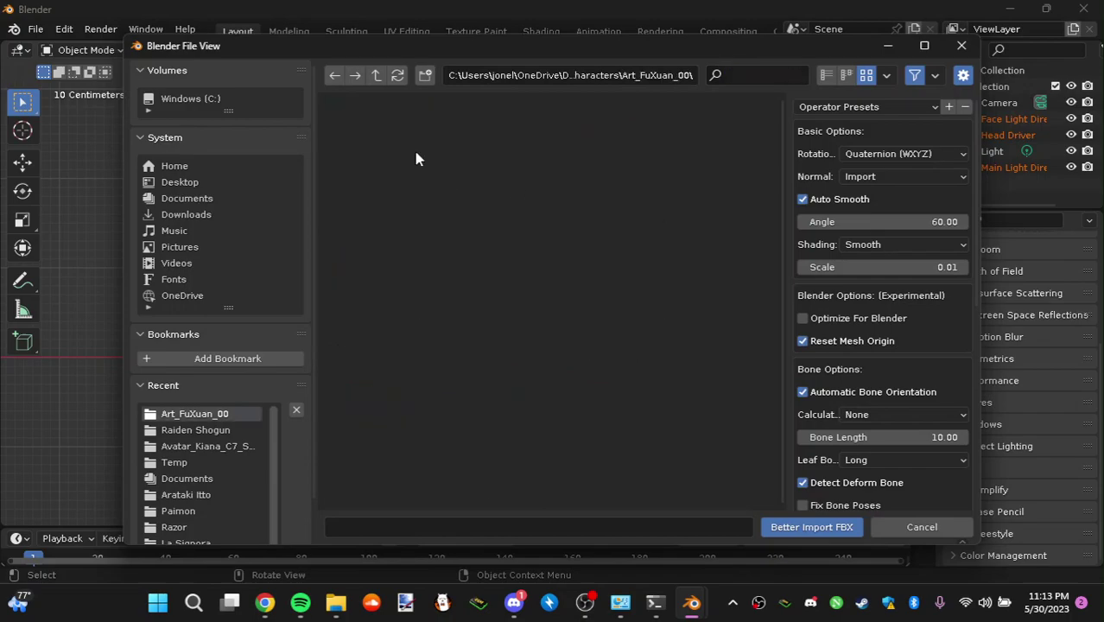
pyautogui.doubleClick(626, 157)
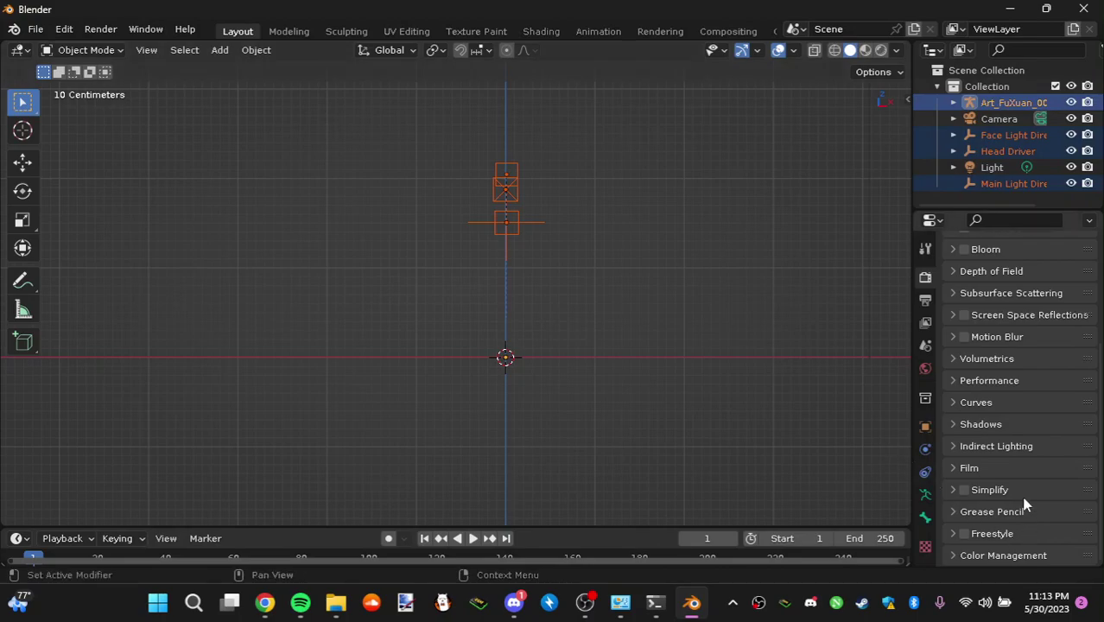
# - Set the Art_FuXuan_00 armature's X, Y and Z scale to 1
pyautogui.click(925, 426)
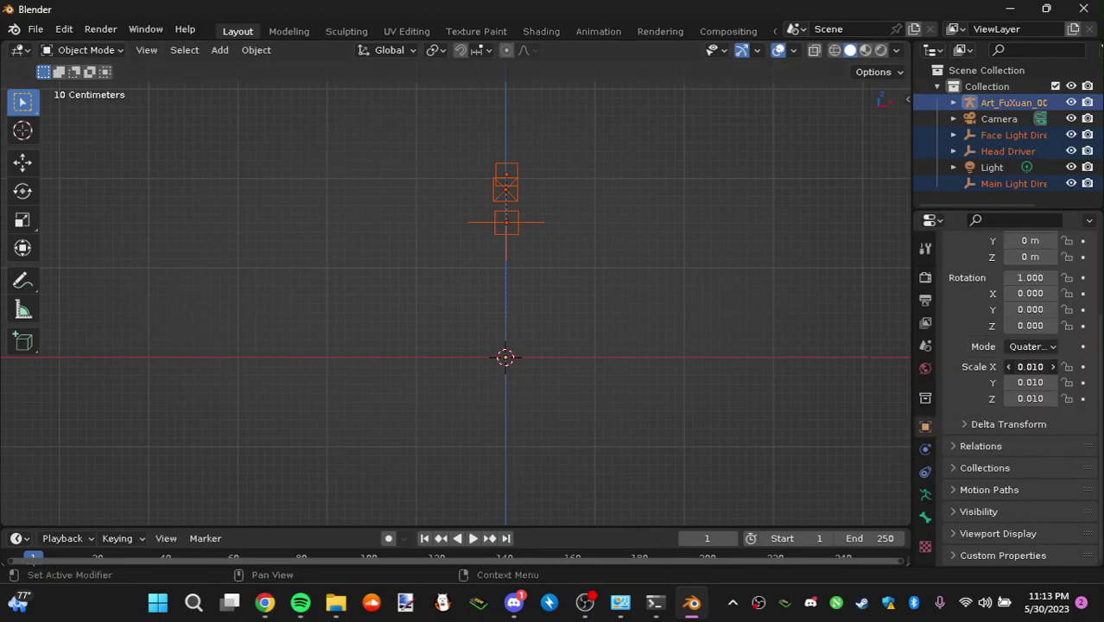
pyautogui.moveTo(1030, 366); pyautogui.dragTo(1030, 398)
pyautogui.write('1')
pyautogui.press('Return')
# - Hide the Art_FuXuan_00 armature so that only the character's meshes are displayed
pyautogui.moveTo(773, 373); pyautogui.dragTo(505, 202, button='middle')
pyautogui.scroll(4, 358, 321)
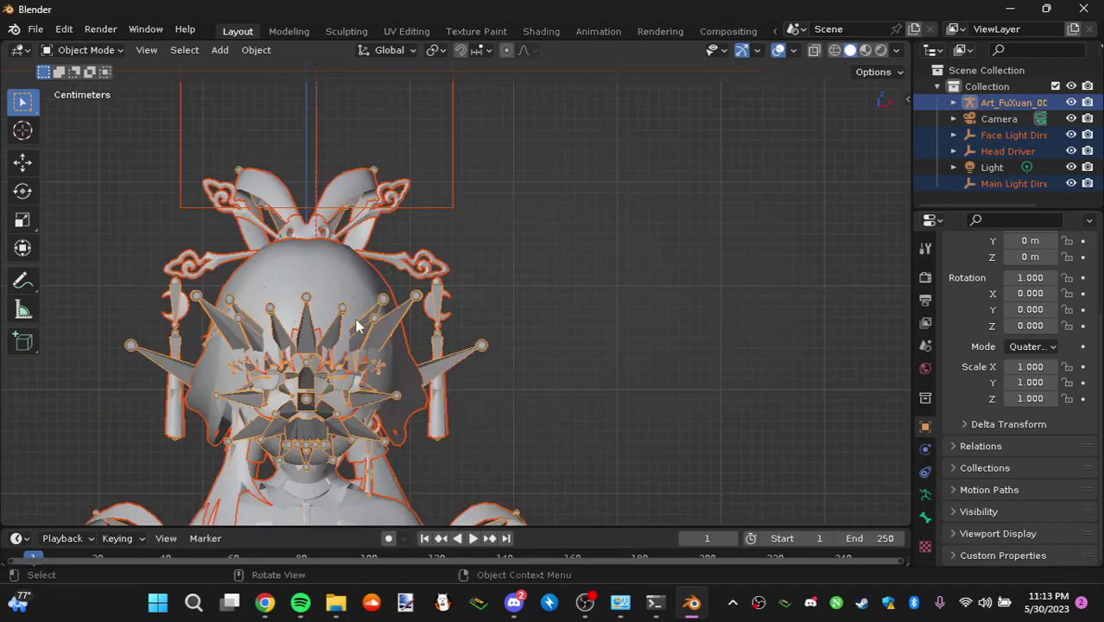
pyautogui.keyDown('shift'); pyautogui.moveTo(366, 335); pyautogui.dragTo(502, 270, button='middle'); pyautogui.keyUp('shift')
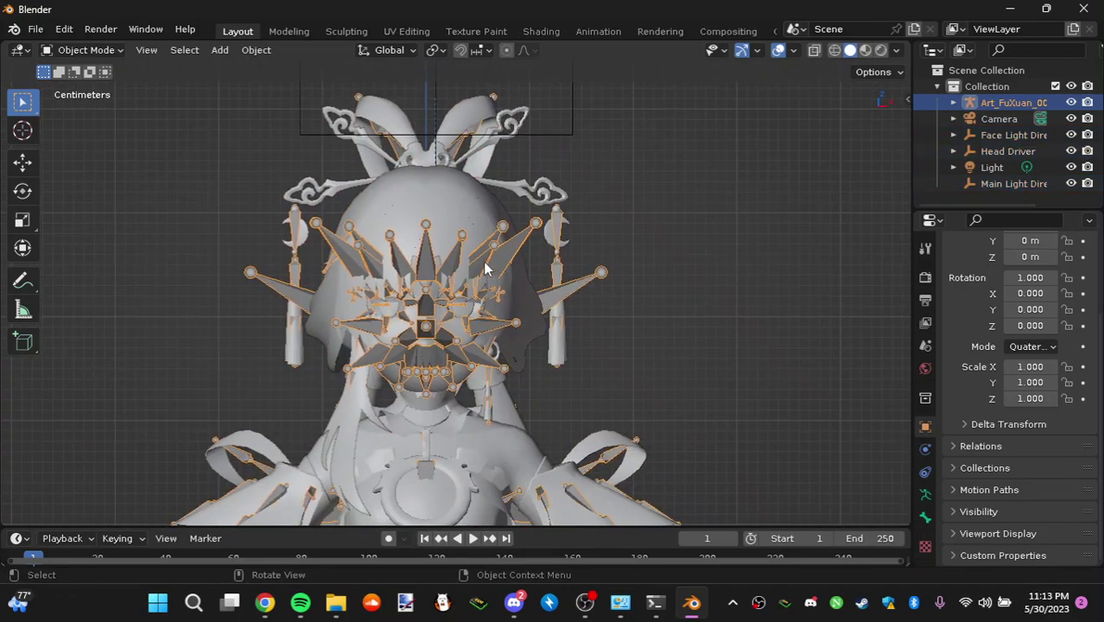
pyautogui.press('h')
# - Select the character's face mesh and set the viewport shading to Material Preview
pyautogui.scroll(3, 466, 285)
pyautogui.click(432, 337)
pyautogui.scroll(2, 529, 331)
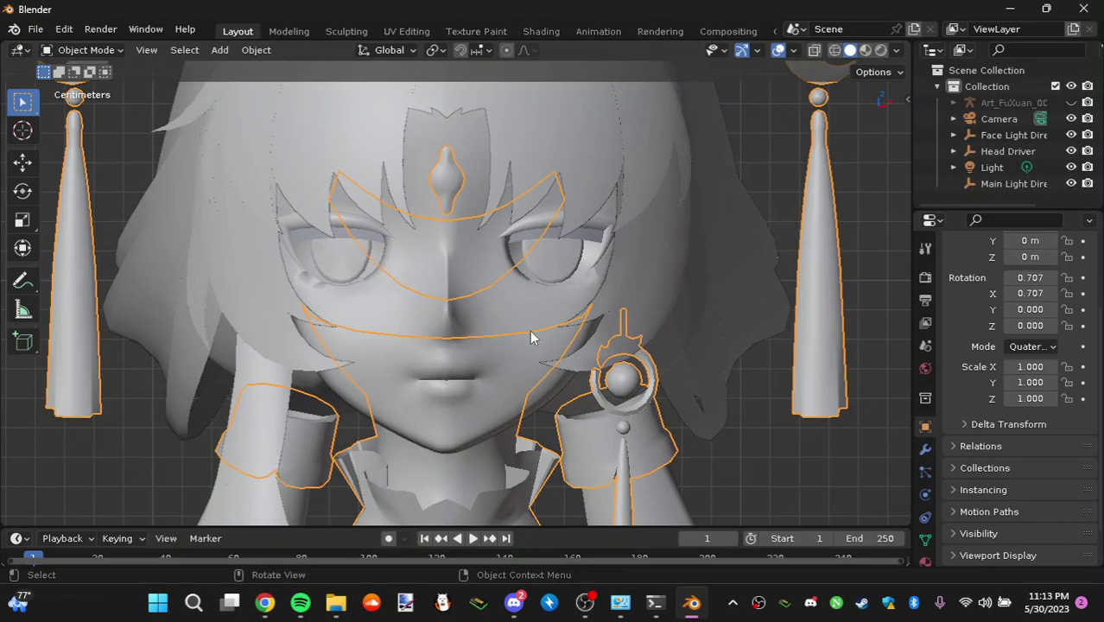
pyautogui.click(529, 332)
pyautogui.click(864, 49)
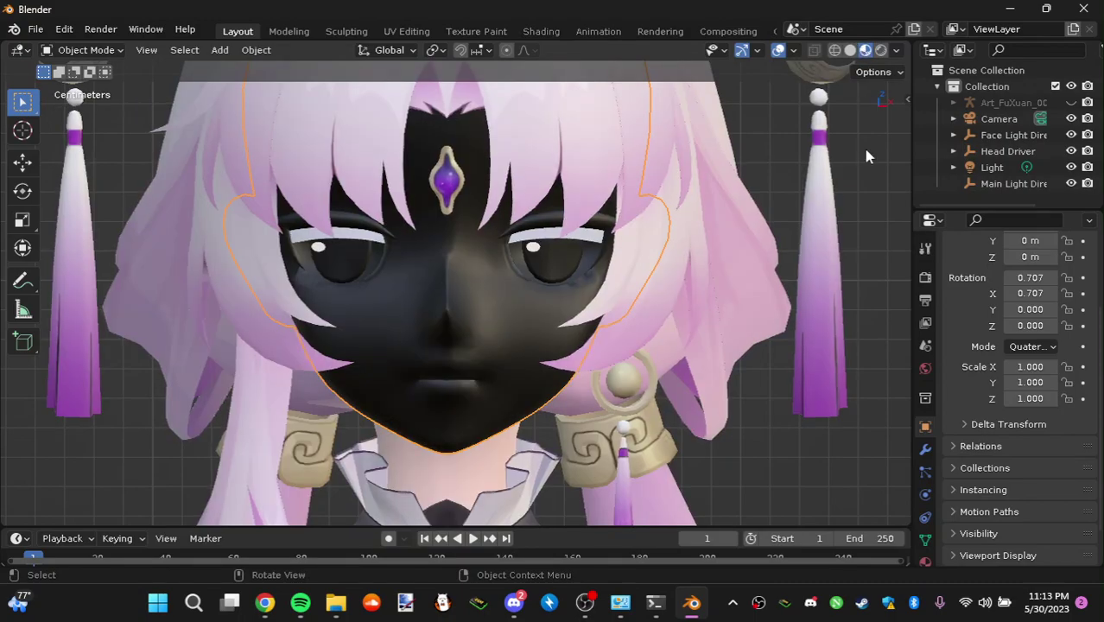
# - Replace the FuXuan_Mat_Face material on the face mesh with miHoYo - Genshin Face
pyautogui.click(925, 560)
pyautogui.scroll(3, 960, 387)
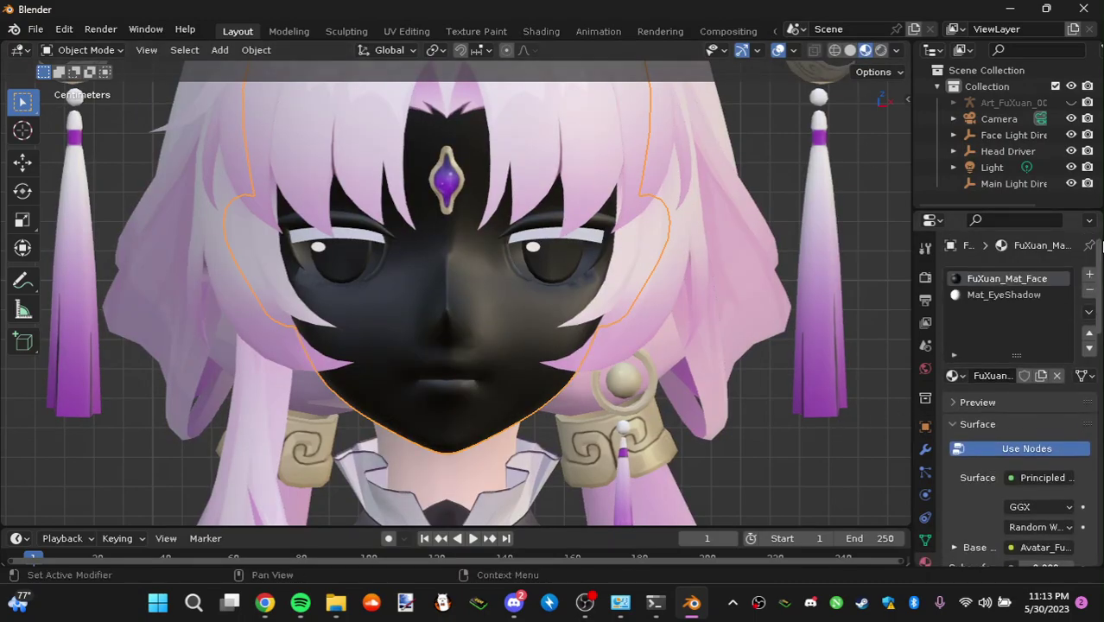
pyautogui.click(952, 377)
pyautogui.scroll(-2, 855, 276)
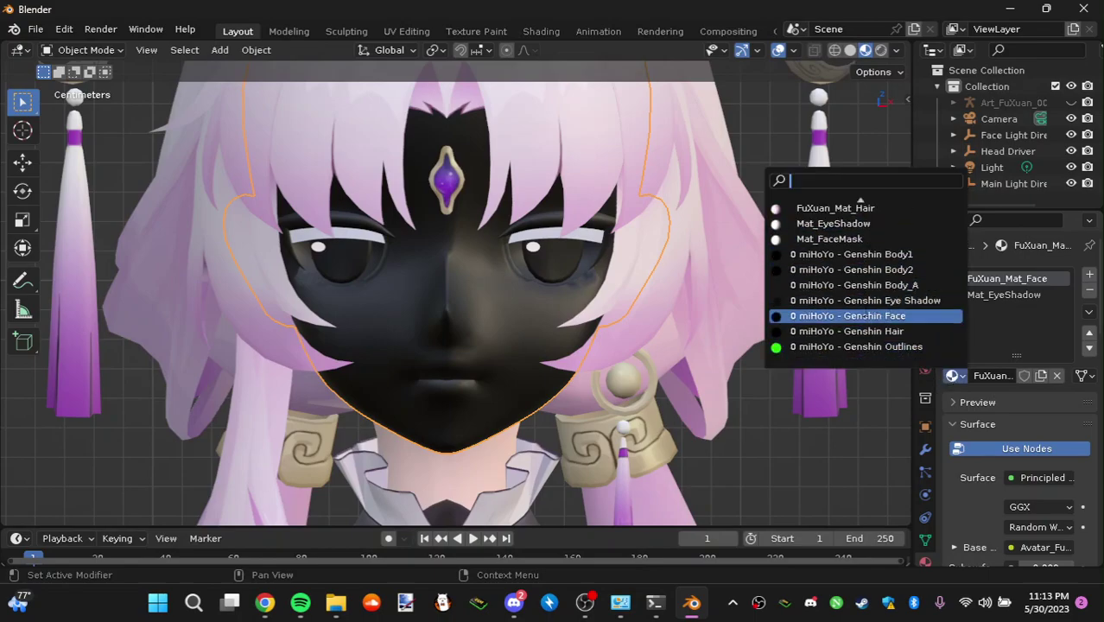
pyautogui.click(869, 317)
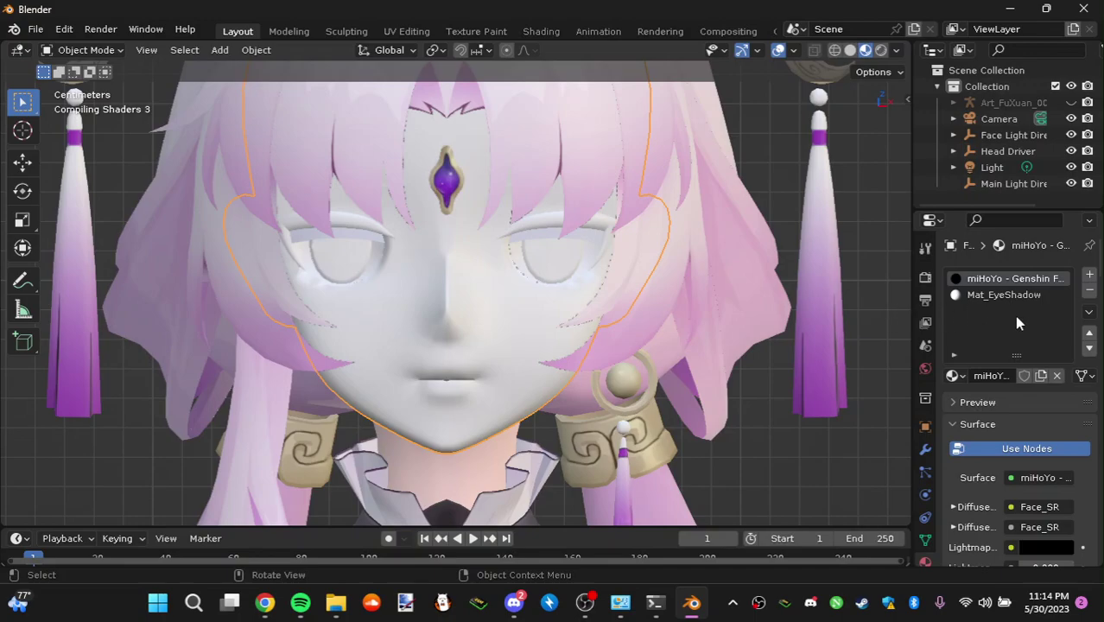
# - Replace the Mat_EyeShadow material on the face mesh with miHoYo - Genshin Eye Shadow
pyautogui.click(1000, 296)
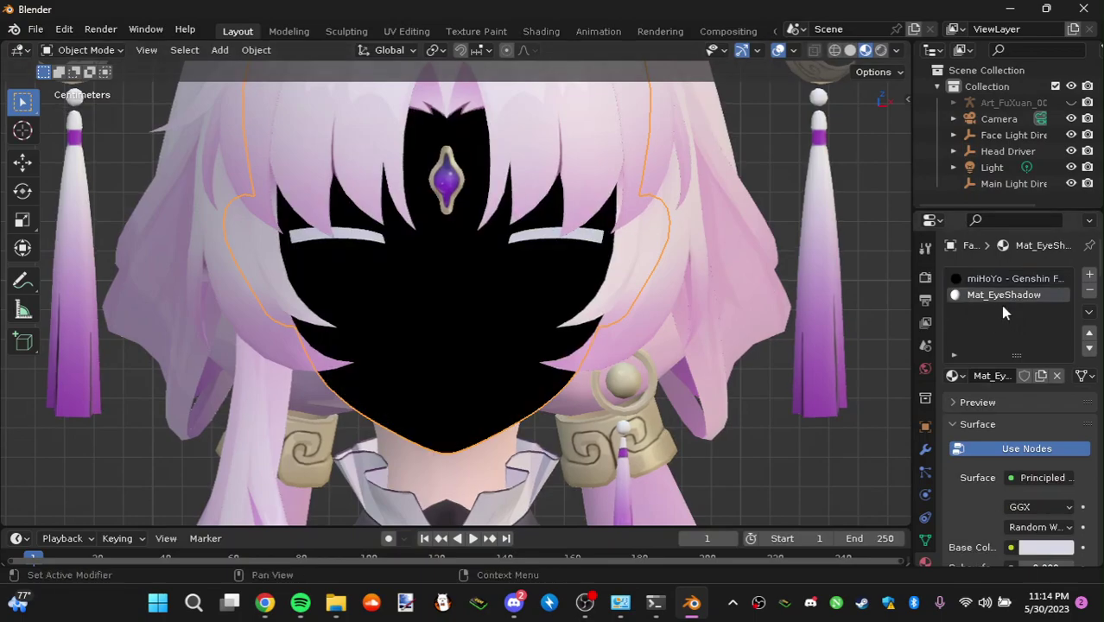
pyautogui.click(954, 376)
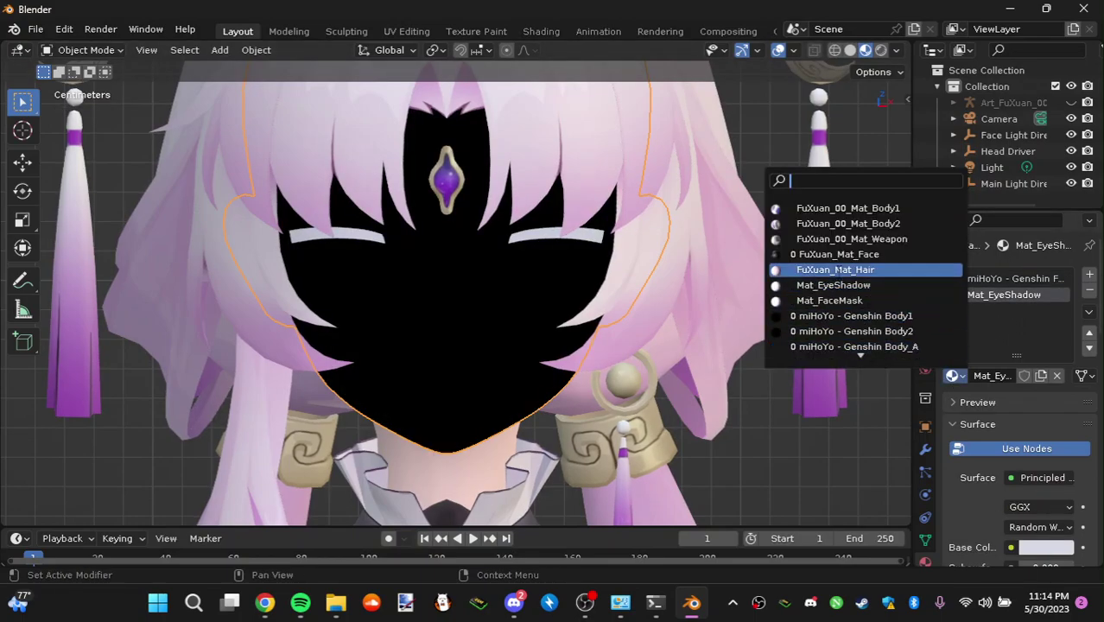
pyautogui.scroll(-4, 849, 270)
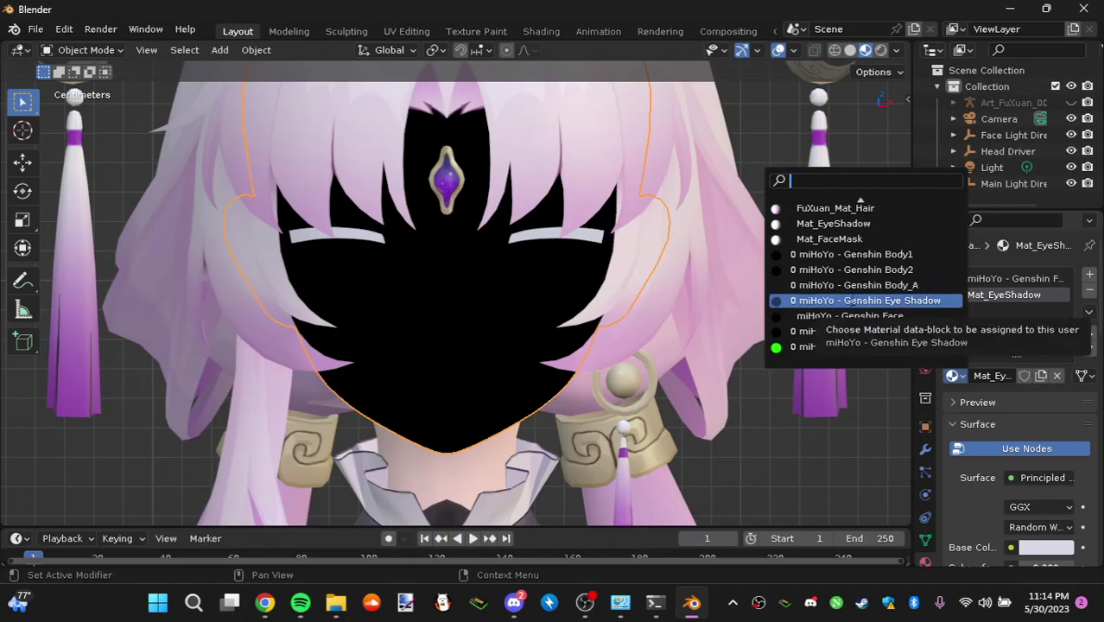
pyautogui.click(849, 301)
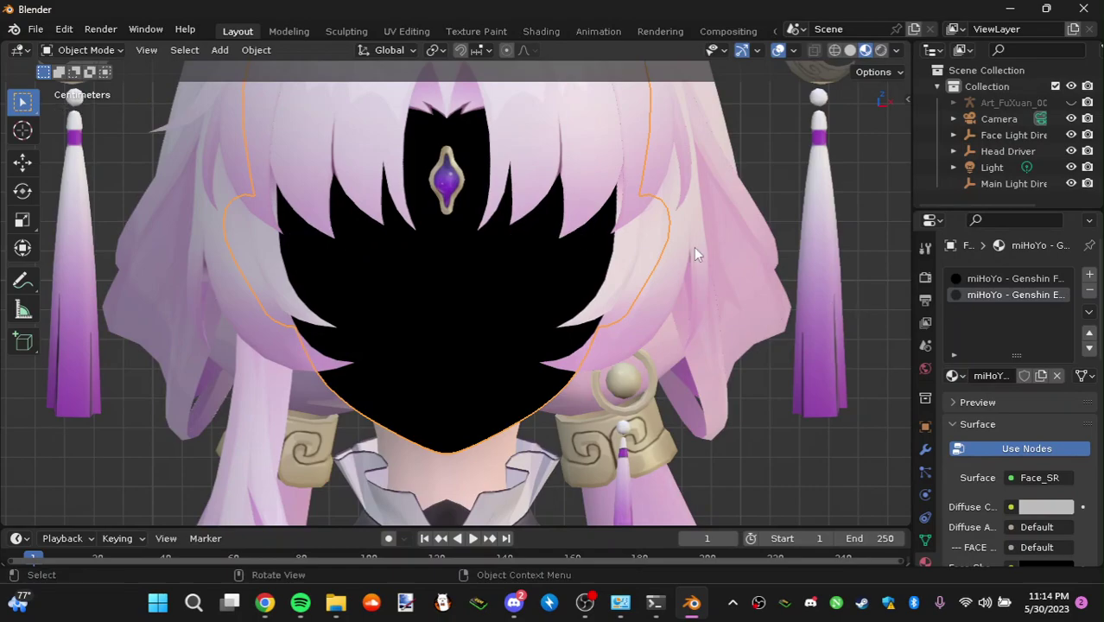
pyautogui.scroll(-5, 674, 215)
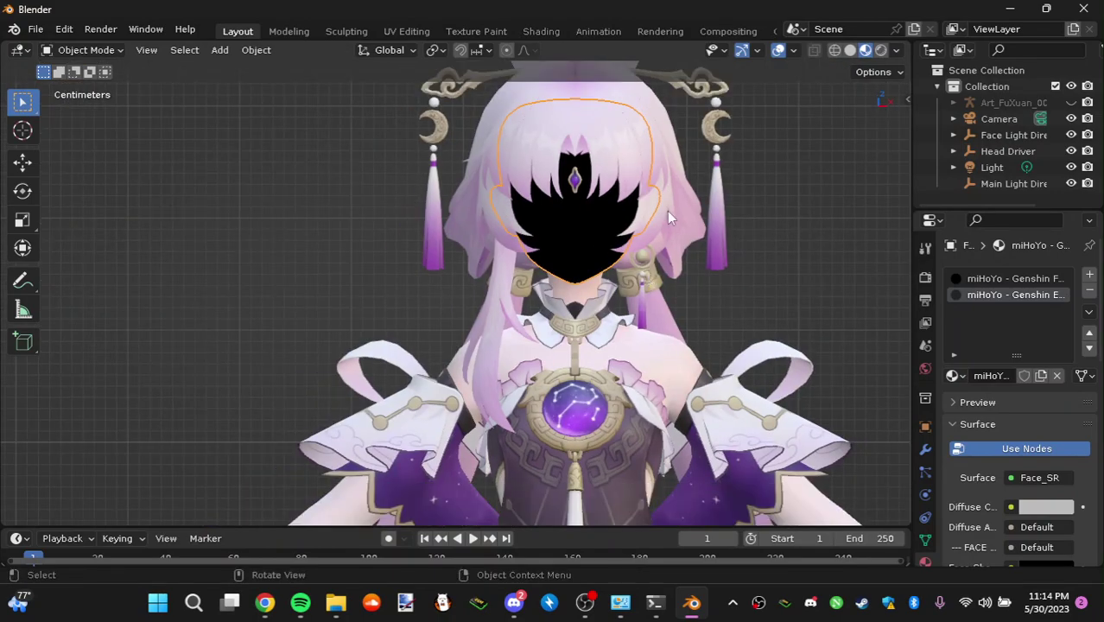
# - Replace the FuXuan_Mat_Hair material on the hair mesh with miHoYo - Genshin Hair
pyautogui.click(658, 230)
pyautogui.click(952, 342)
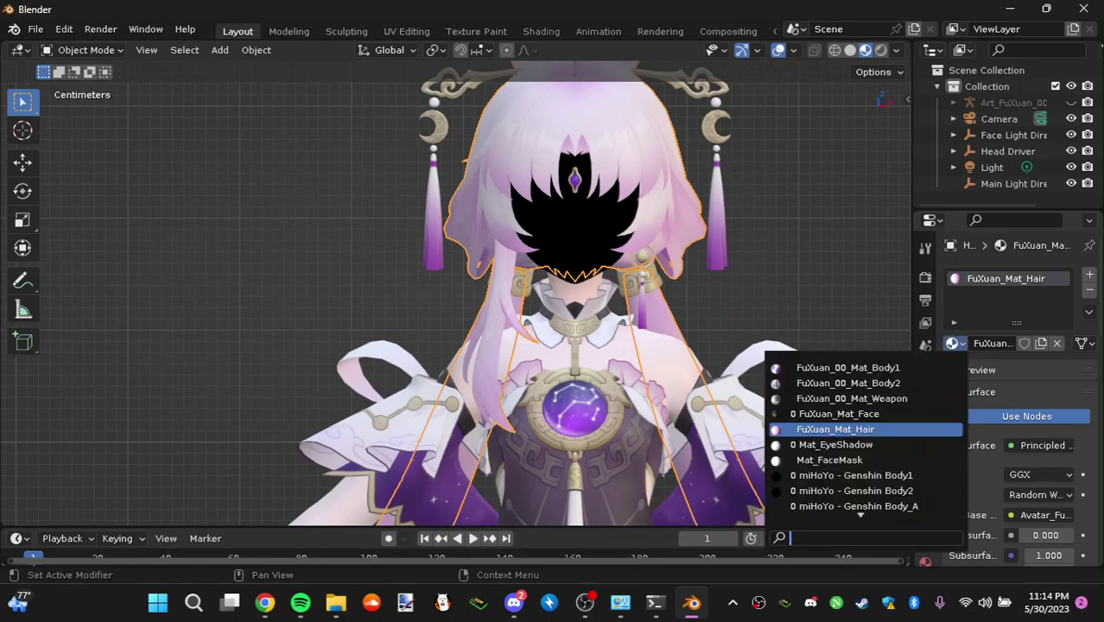
pyautogui.scroll(-1, 855, 505)
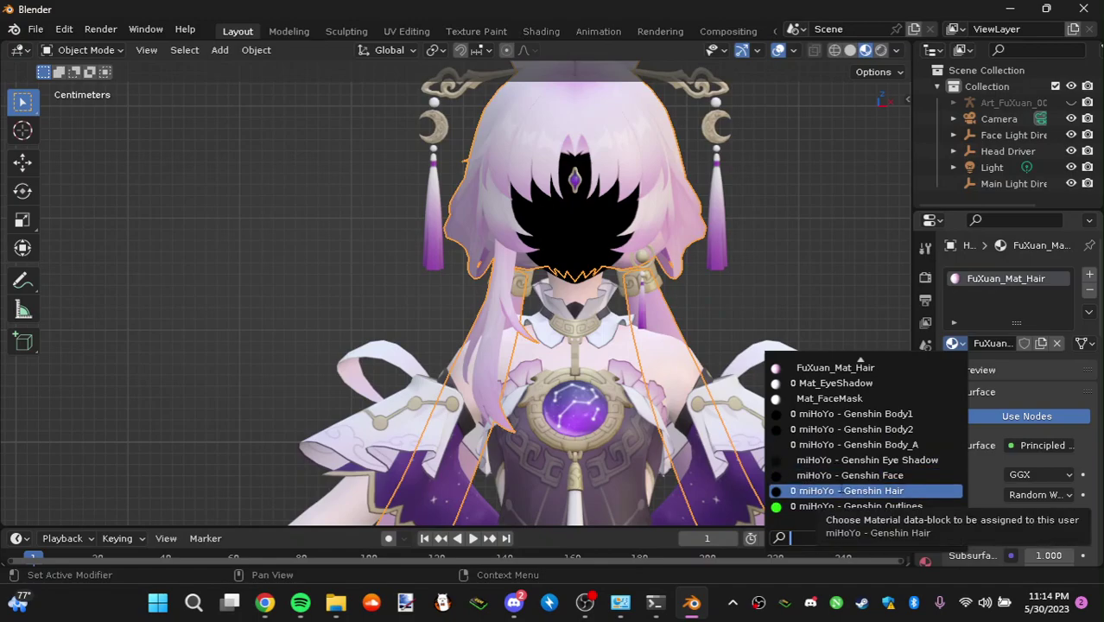
pyautogui.click(842, 491)
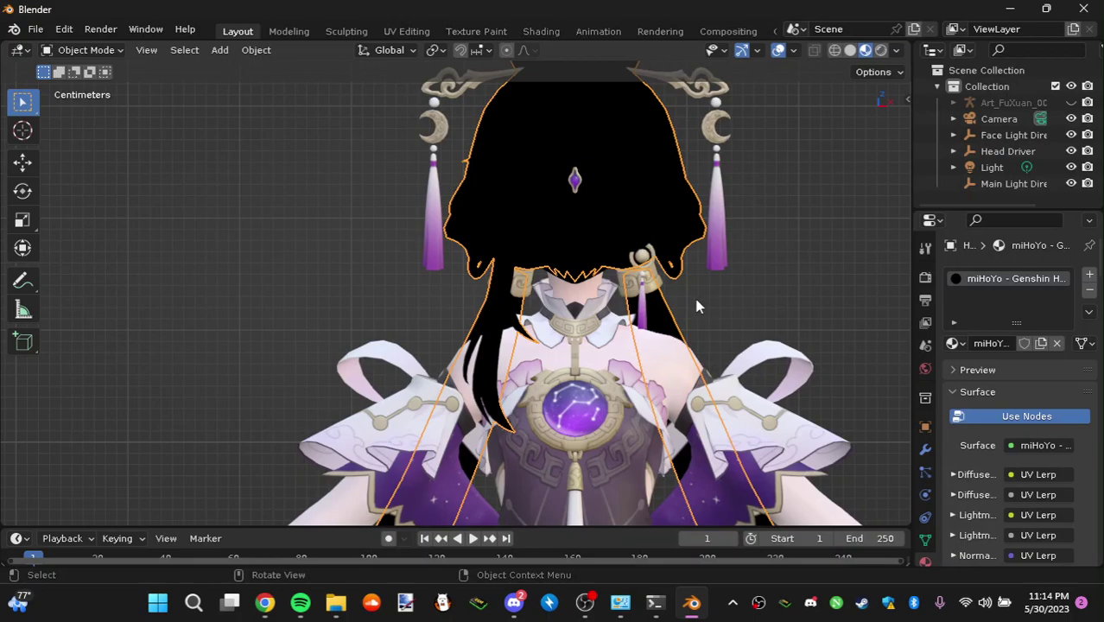
# - Widen the properties area and replace the body mesh's FuXuan_00_Mat_Body1 material with miHoYo - Genshin Body1
pyautogui.click(663, 366)
pyautogui.moveTo(590, 249); pyautogui.dragTo(862, 374, button='middle')
pyautogui.moveTo(609, 294); pyautogui.dragTo(597, 269, button='middle')
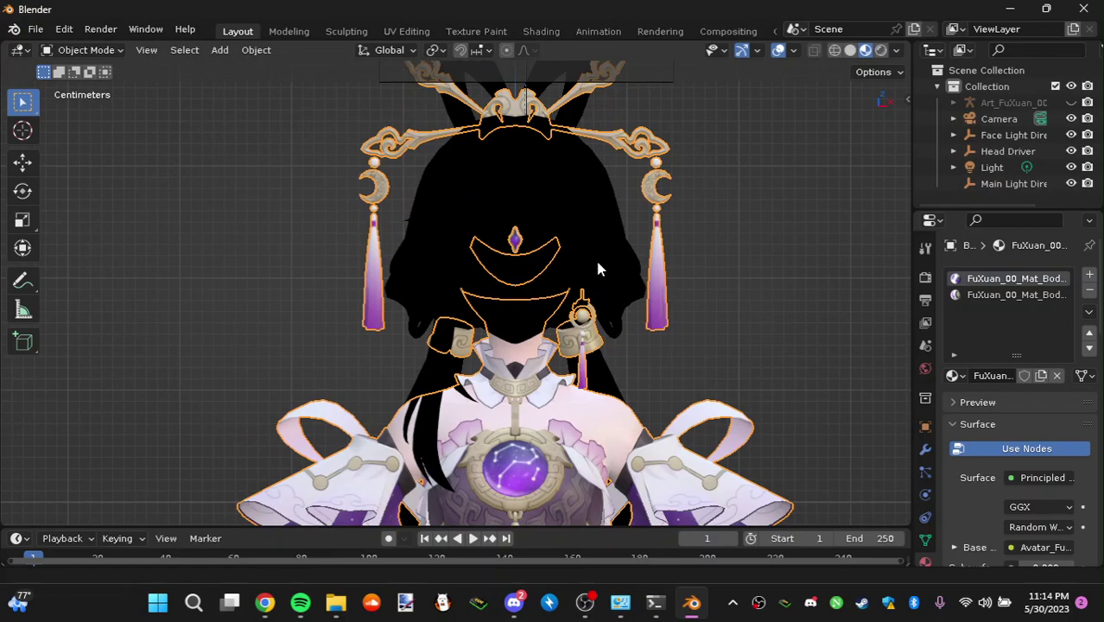
pyautogui.moveTo(914, 302); pyautogui.dragTo(818, 304)
pyautogui.click(932, 297)
pyautogui.click(929, 281)
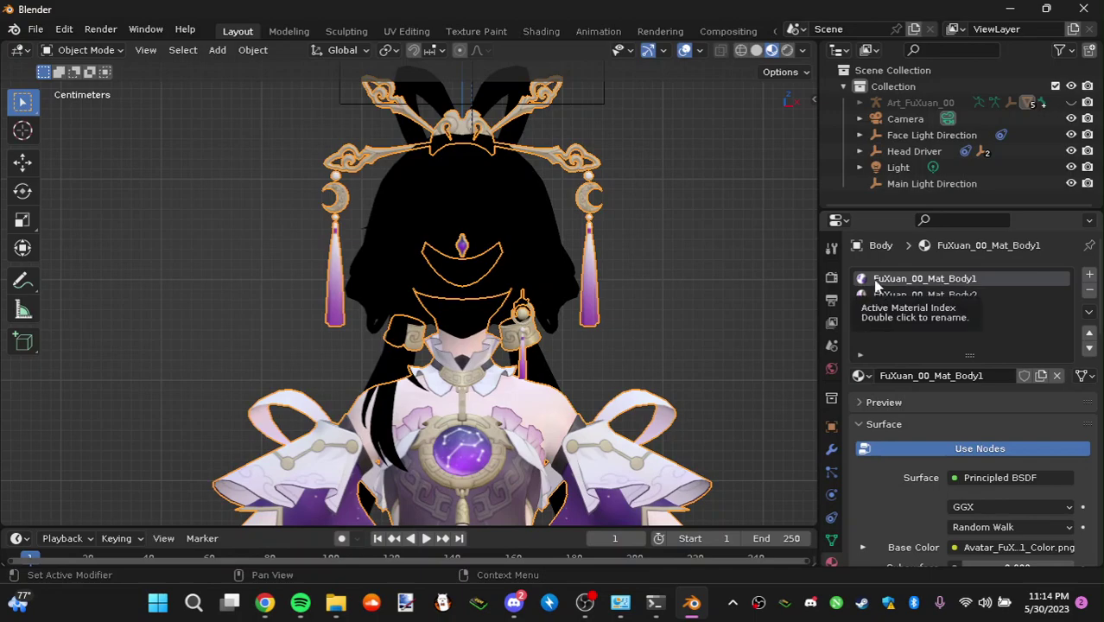
pyautogui.click(860, 374)
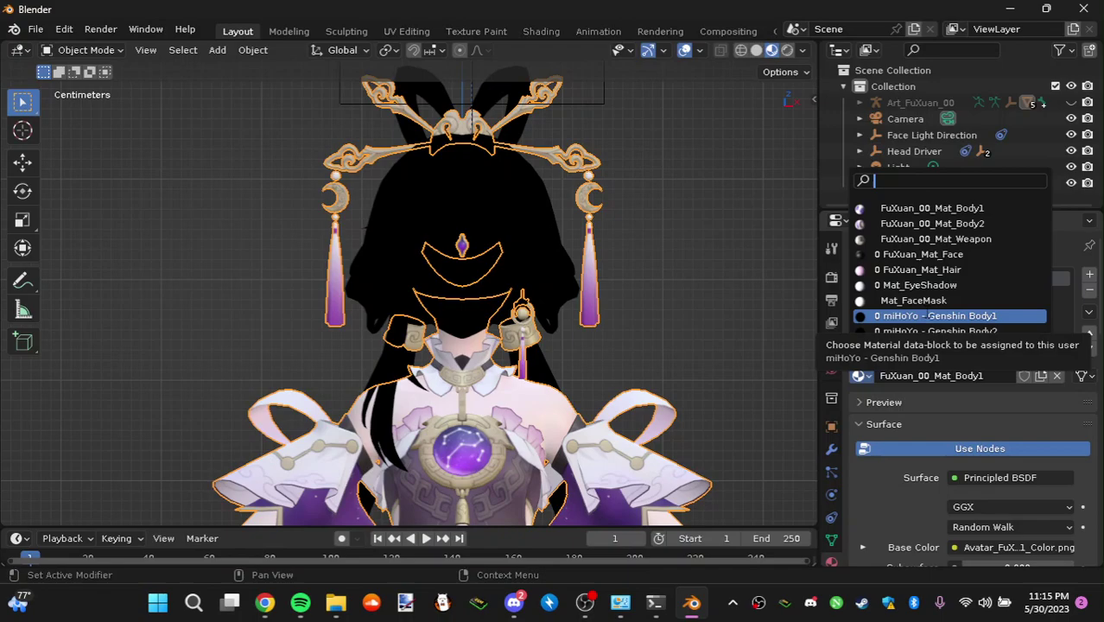
pyautogui.click(927, 316)
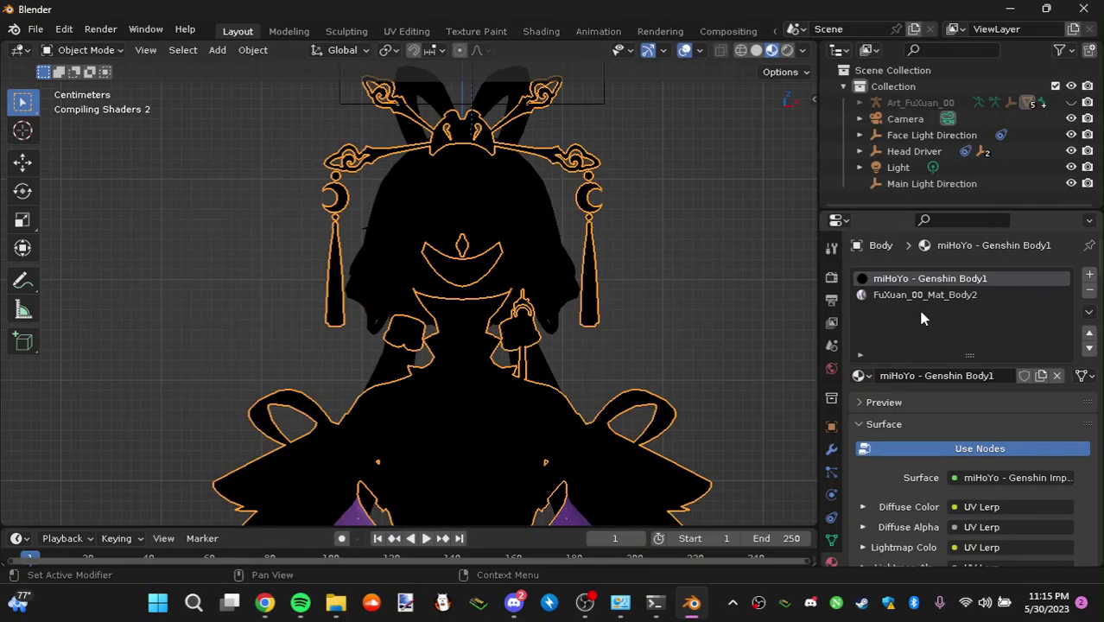
# - Replace the FuXuan_00_Mat_Body2 material in the body mesh's second slot with miHoYo - Genshin Body2
pyautogui.click(926, 297)
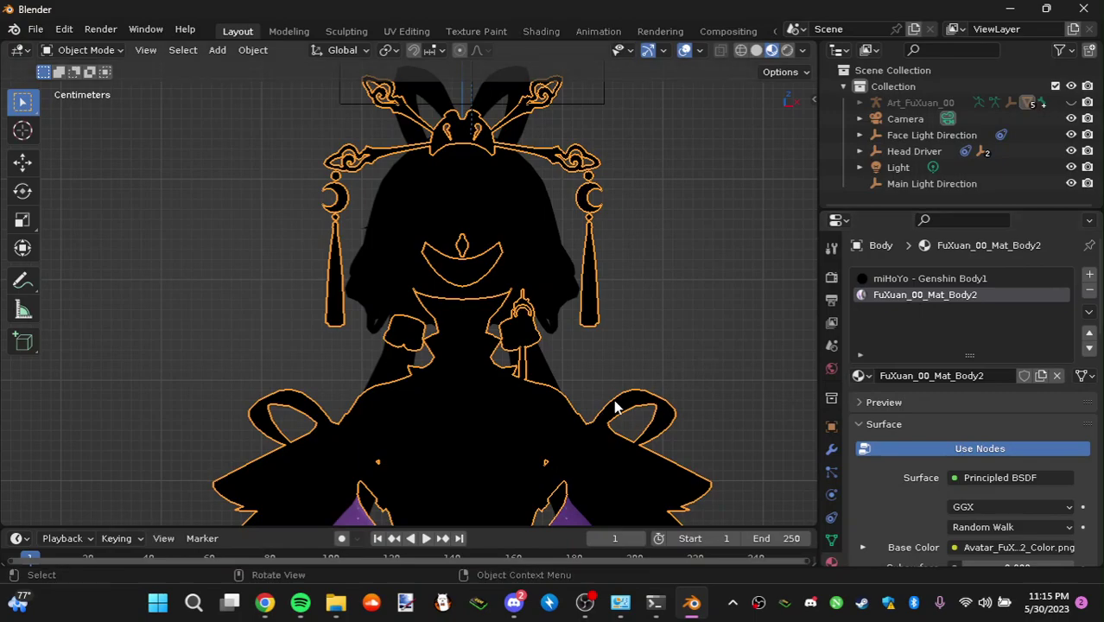
pyautogui.click(300, 602)
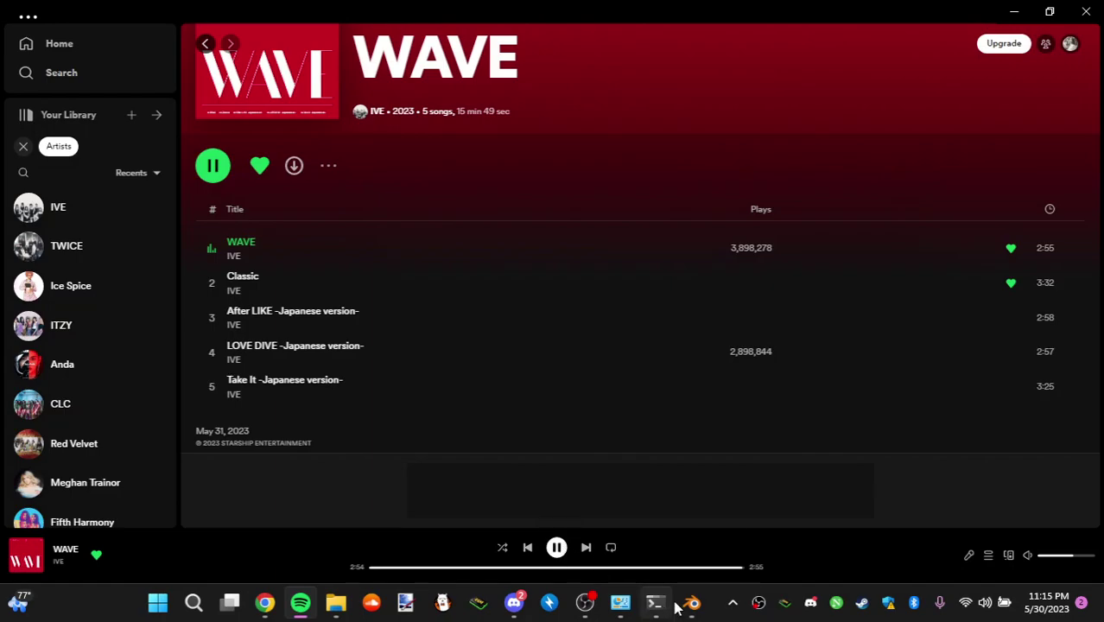
pyautogui.click(1086, 11)
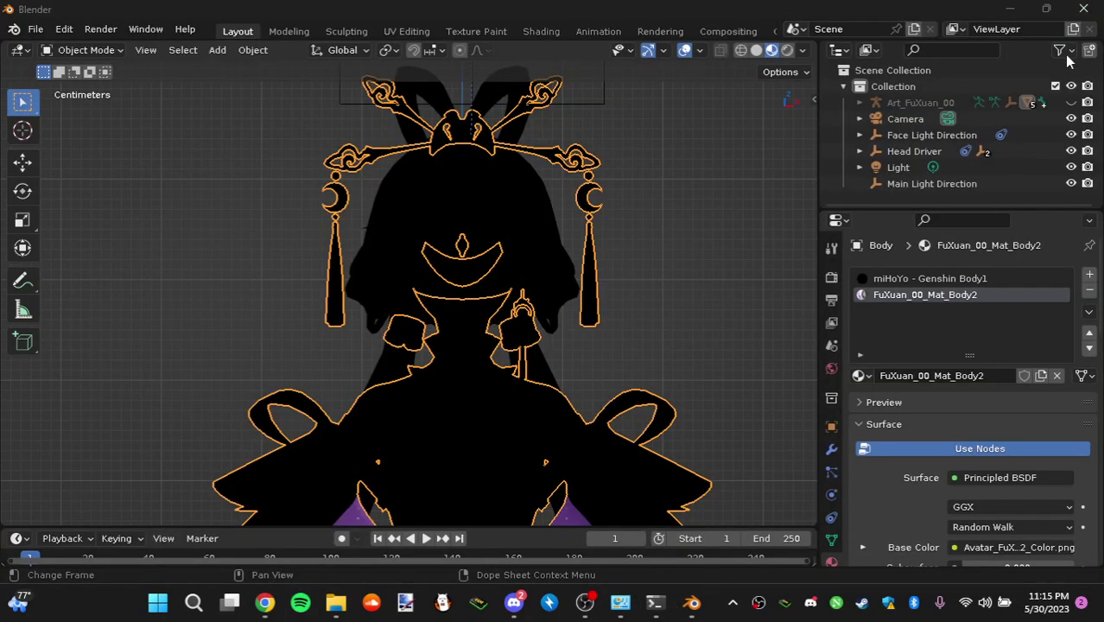
pyautogui.click(860, 375)
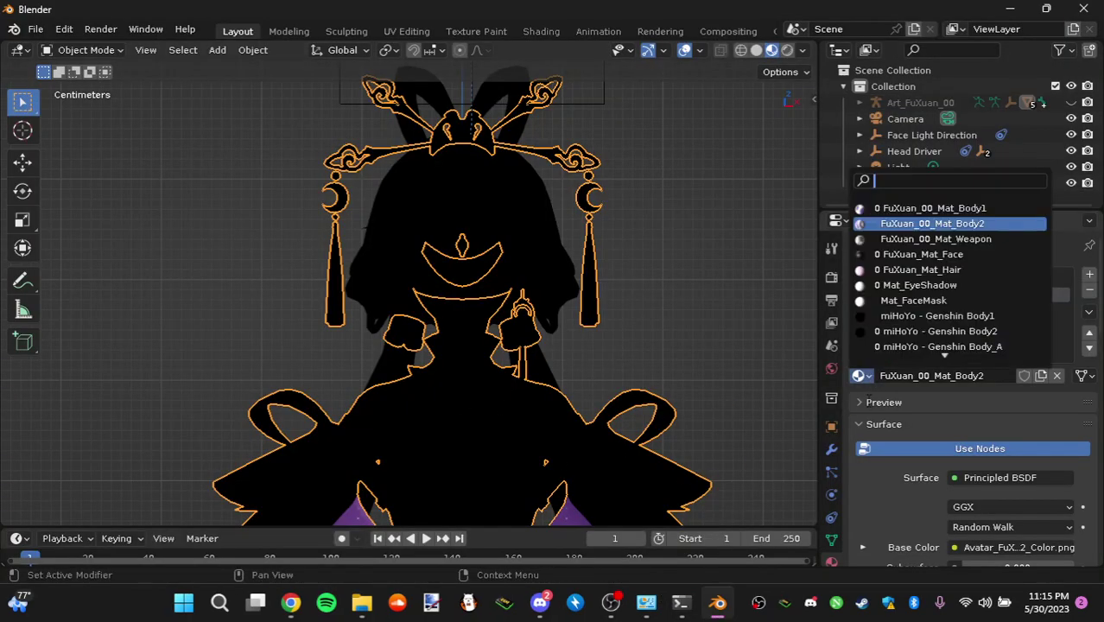
pyautogui.scroll(-1, 918, 304)
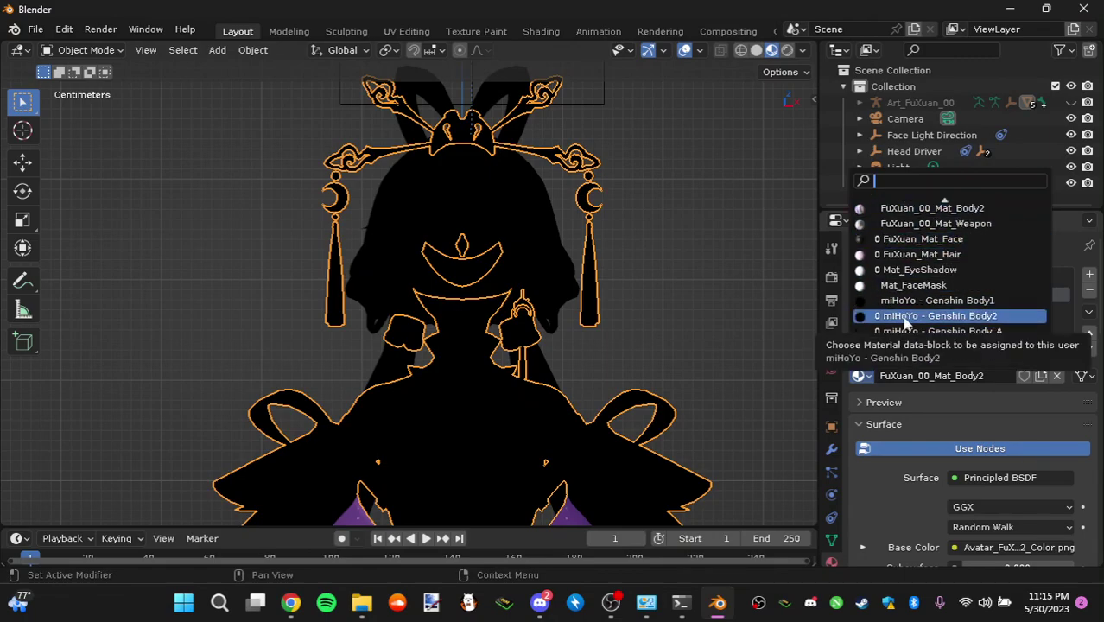
pyautogui.click(905, 317)
pyautogui.click(929, 282)
pyautogui.click(929, 295)
pyautogui.click(921, 280)
pyautogui.click(922, 294)
pyautogui.click(919, 280)
pyautogui.click(921, 294)
pyautogui.click(916, 279)
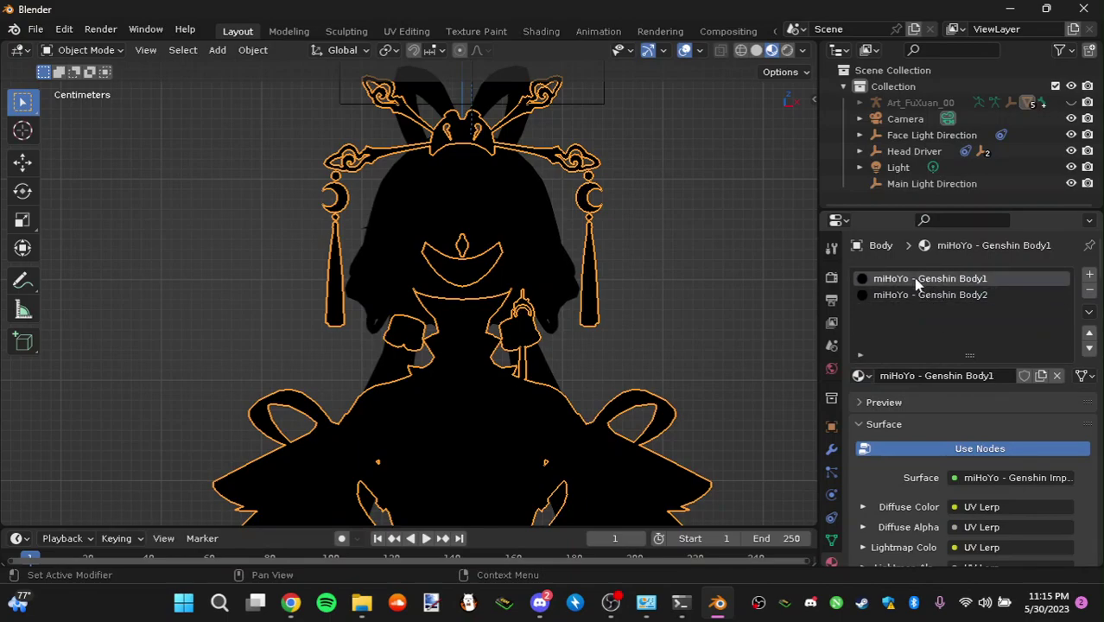
pyautogui.click(916, 296)
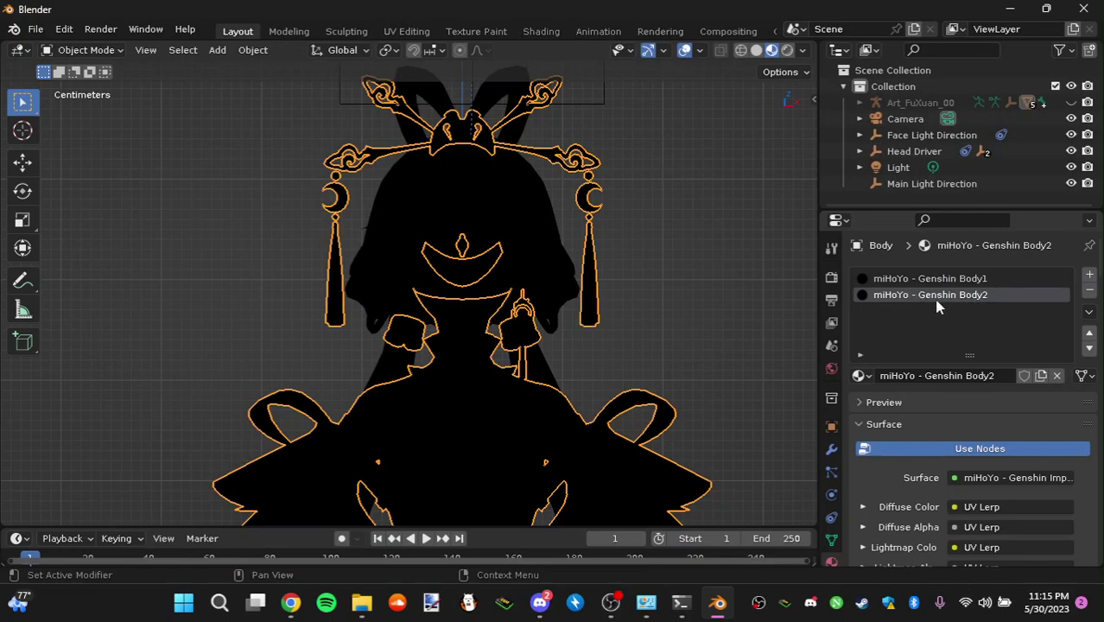
# - Select the hair mesh, turn the timeline area into a Shader Editor and enlarge it to make room for the nodes
pyautogui.click(549, 259)
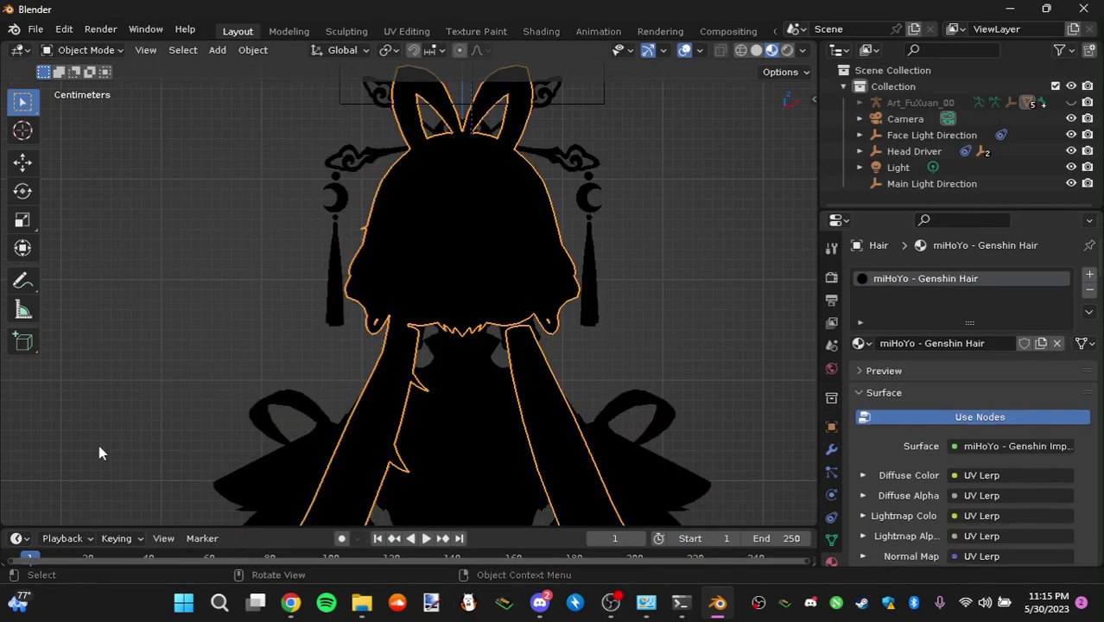
pyautogui.click(16, 538)
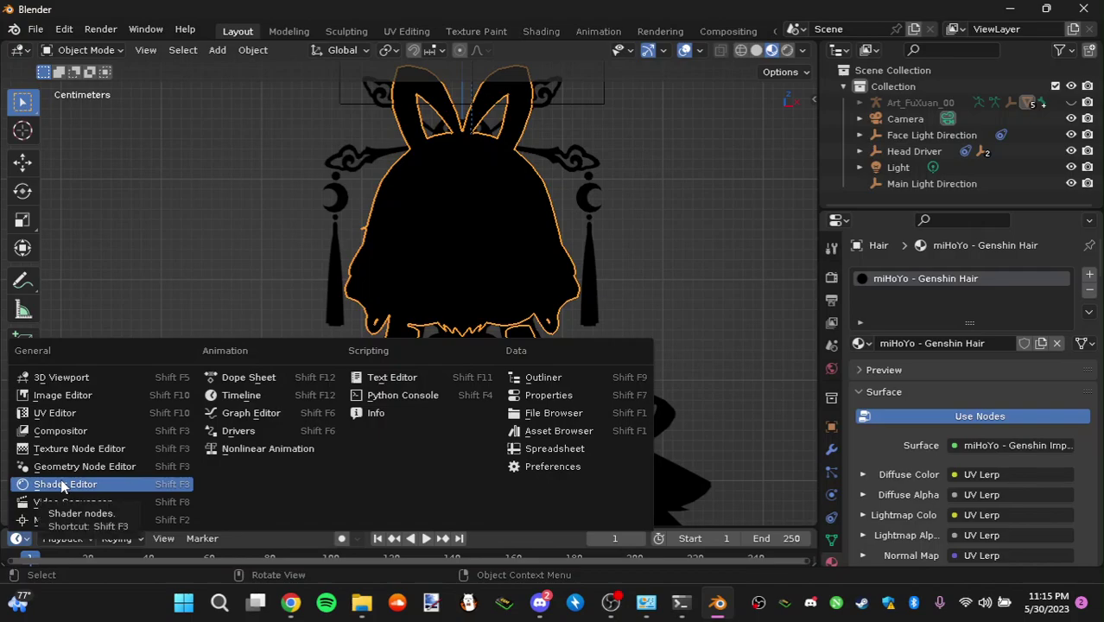
pyautogui.click(62, 485)
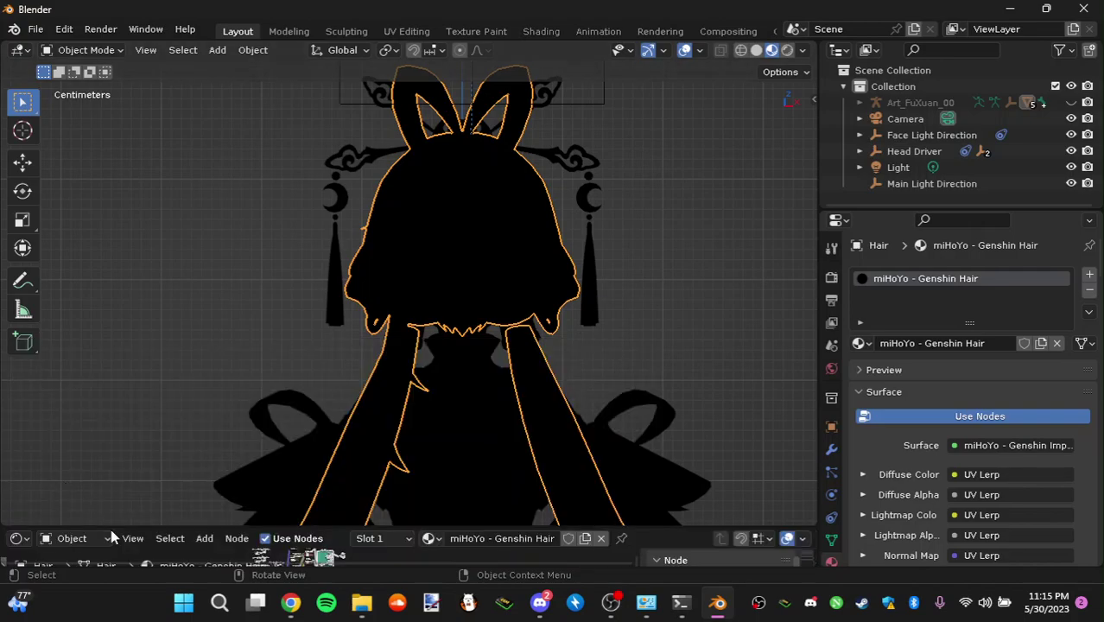
pyautogui.moveTo(110, 525); pyautogui.dragTo(199, 233)
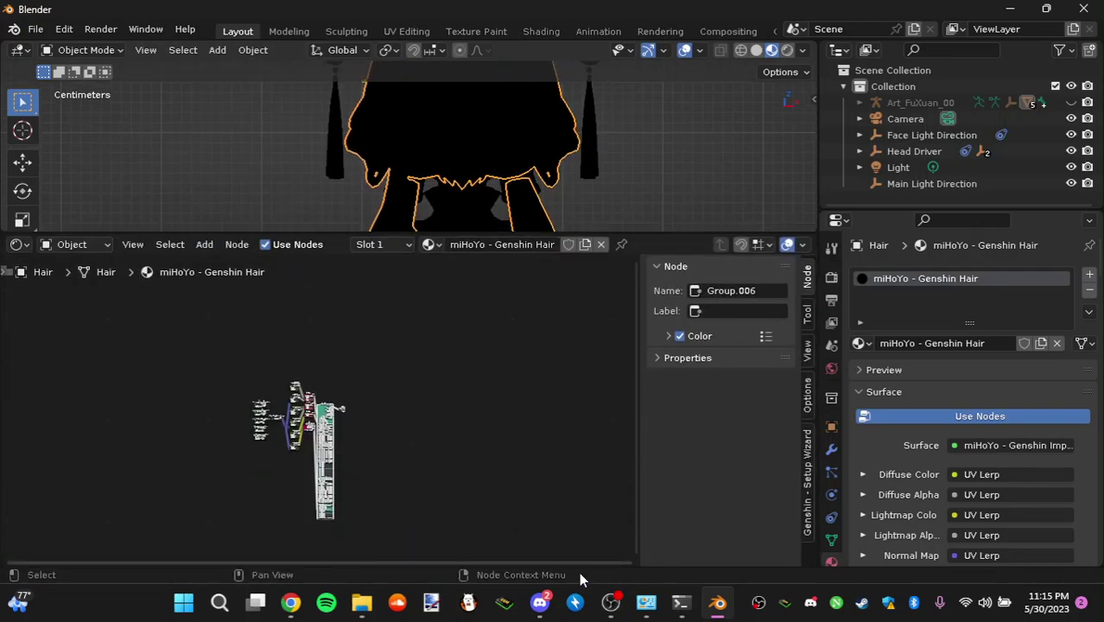
pyautogui.click(617, 603)
pyautogui.click(609, 602)
# - Bring up the "Change these" texture nodes of the body mesh's miHoYo - Genshin Body1 material
pyautogui.scroll(6, 406, 362)
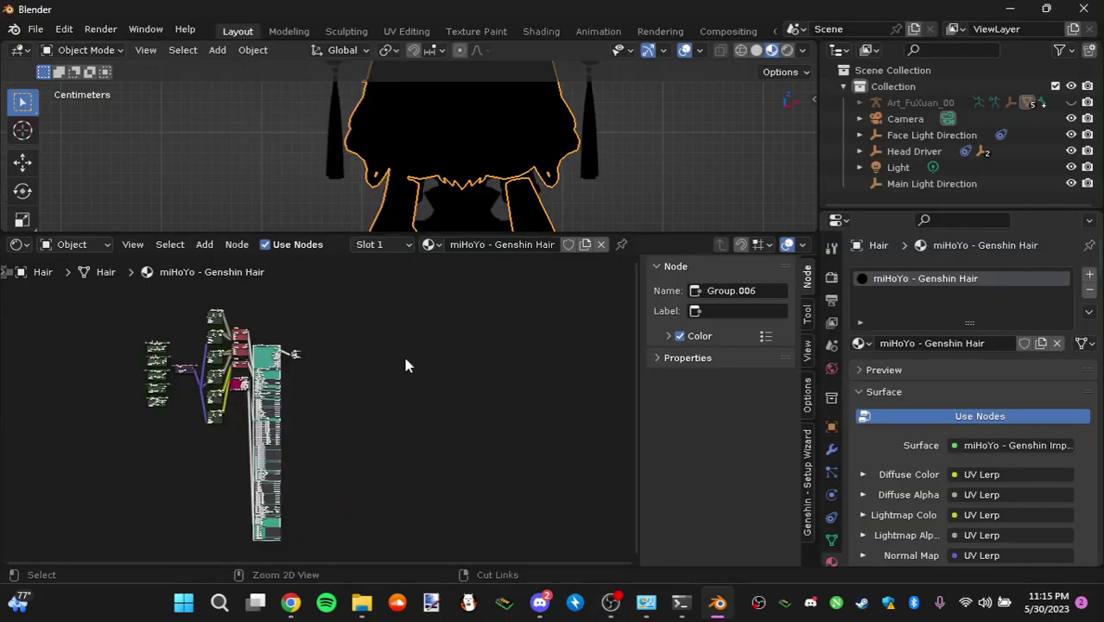
pyautogui.moveTo(295, 357); pyautogui.dragTo(262, 437, button='middle')
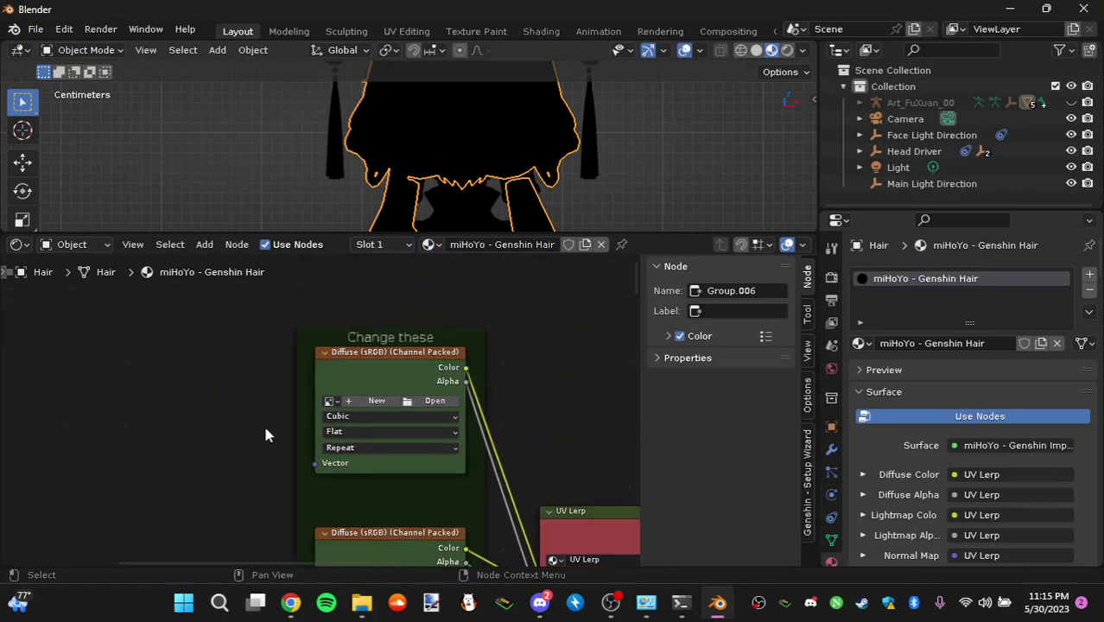
pyautogui.click(489, 203)
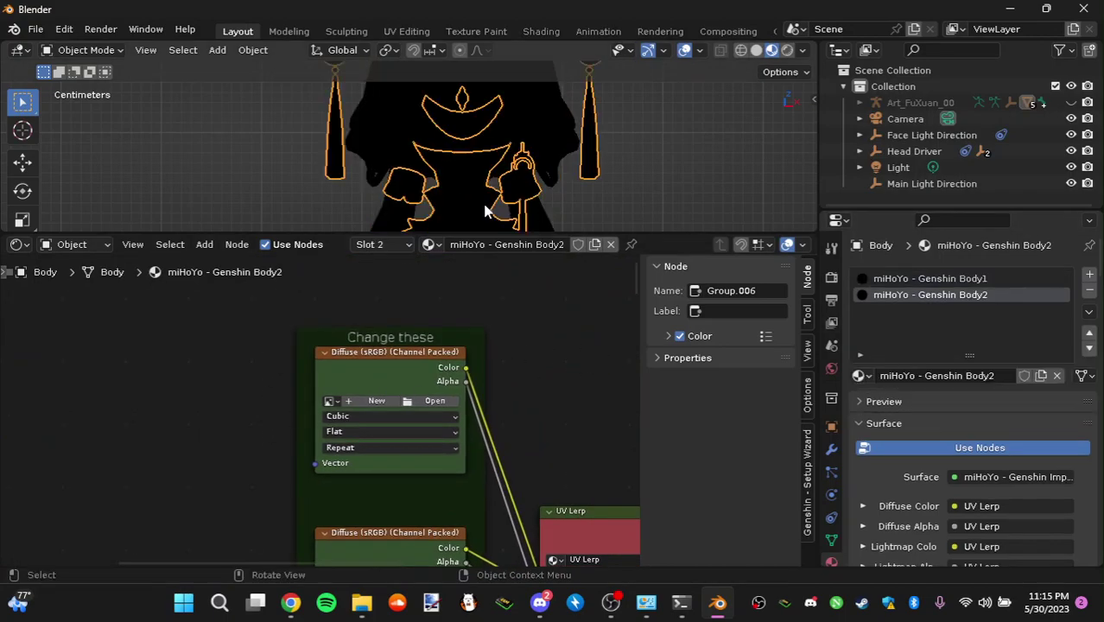
pyautogui.click(904, 277)
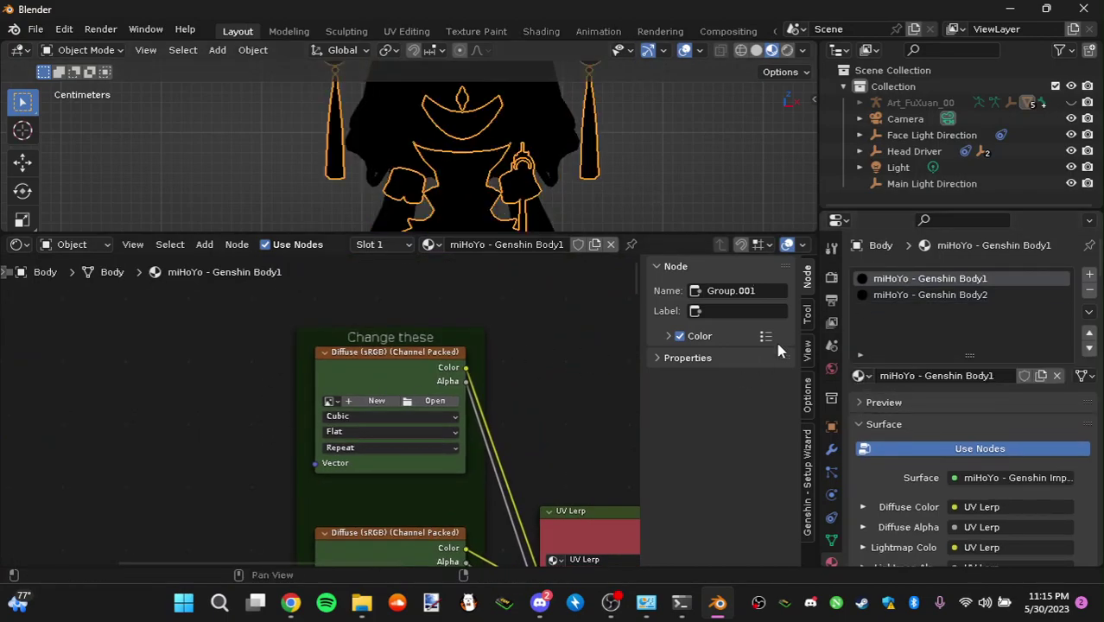
pyautogui.doubleClick(950, 278)
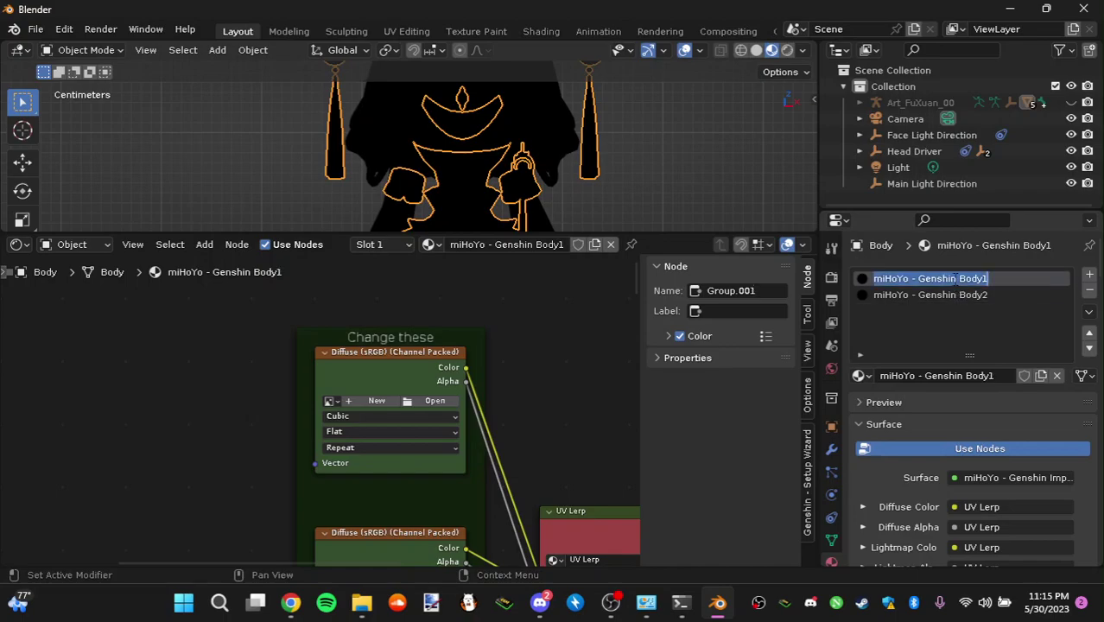
pyautogui.click(937, 278)
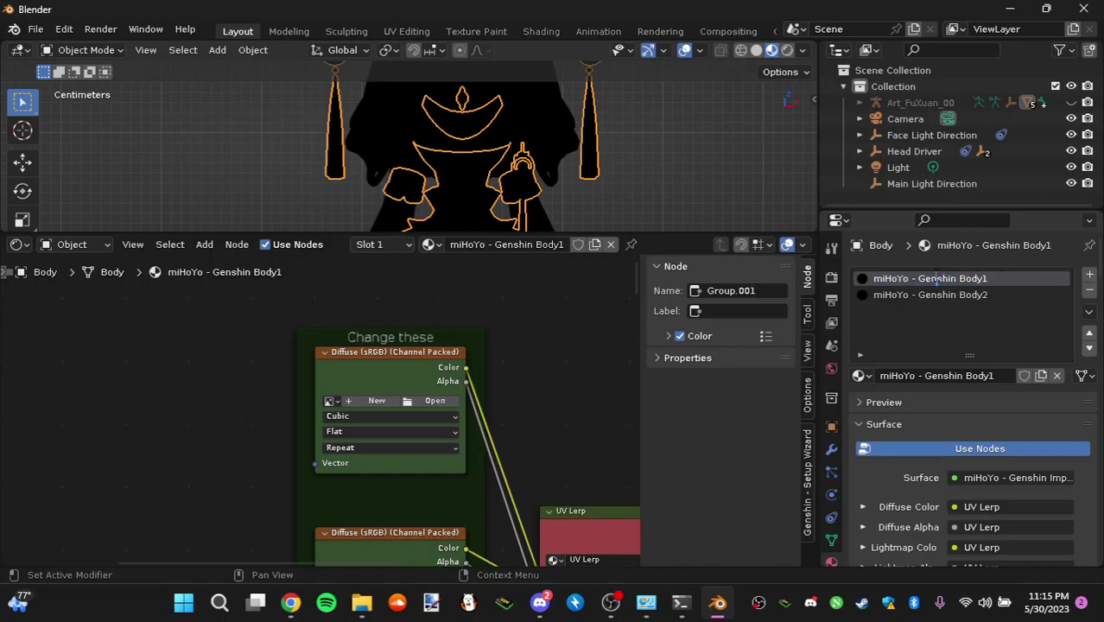
pyautogui.press('Escape')
pyautogui.moveTo(525, 411); pyautogui.dragTo(539, 376, button='middle')
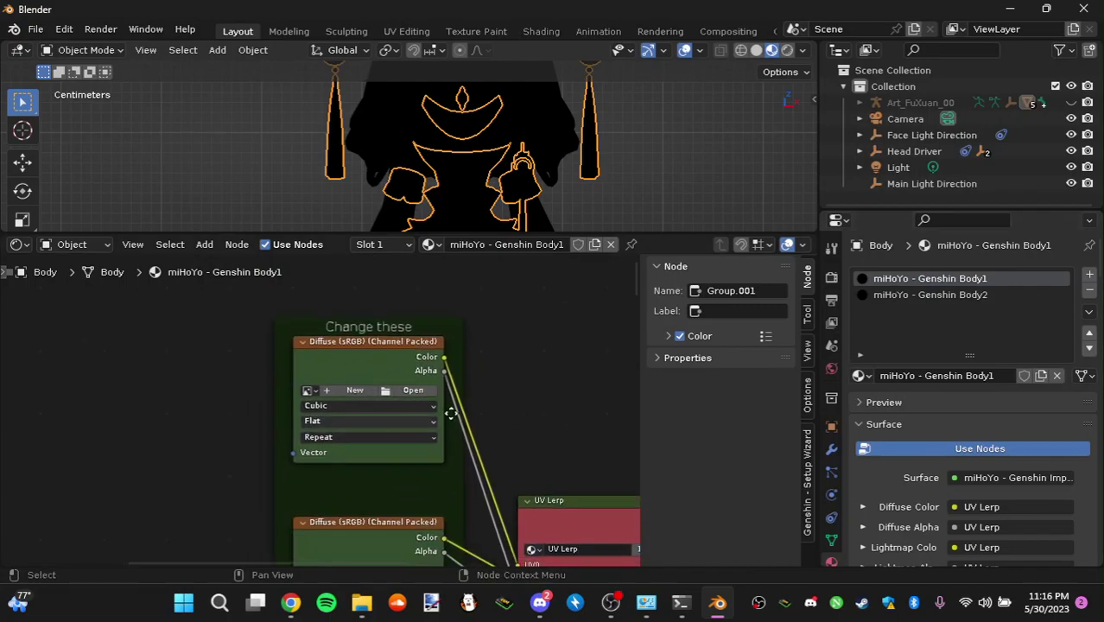
# - Load Avatar_FuXuan_00_Body1_Color.png from the Art_FuXuan_00 folder into the first Diffuse image node of the Body1 material
pyautogui.click(409, 394)
pyautogui.click(218, 416)
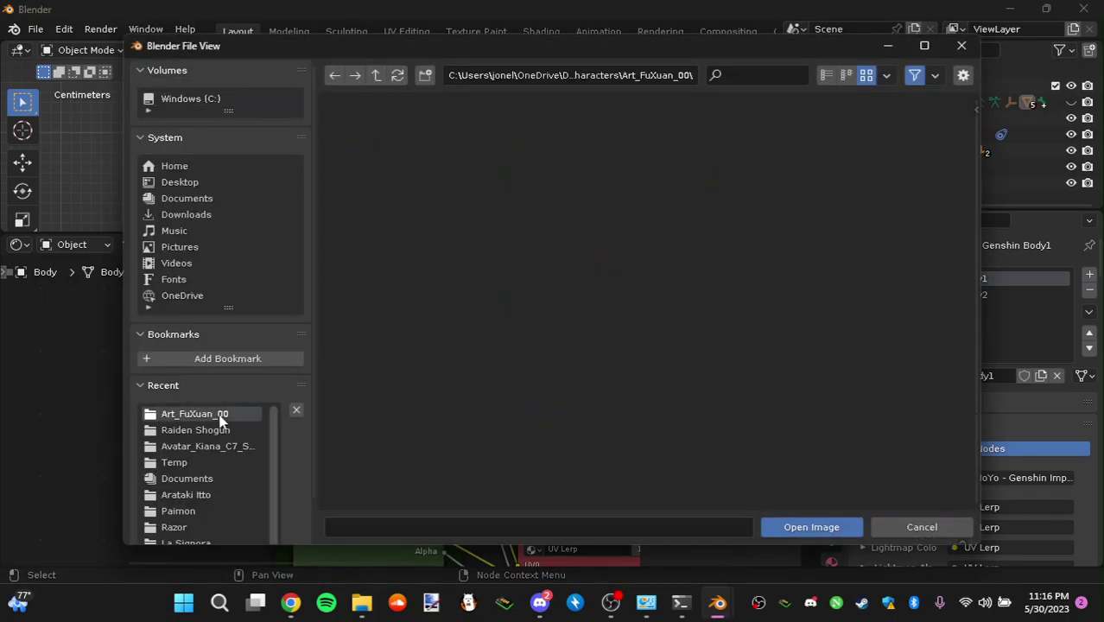
pyautogui.click(611, 180)
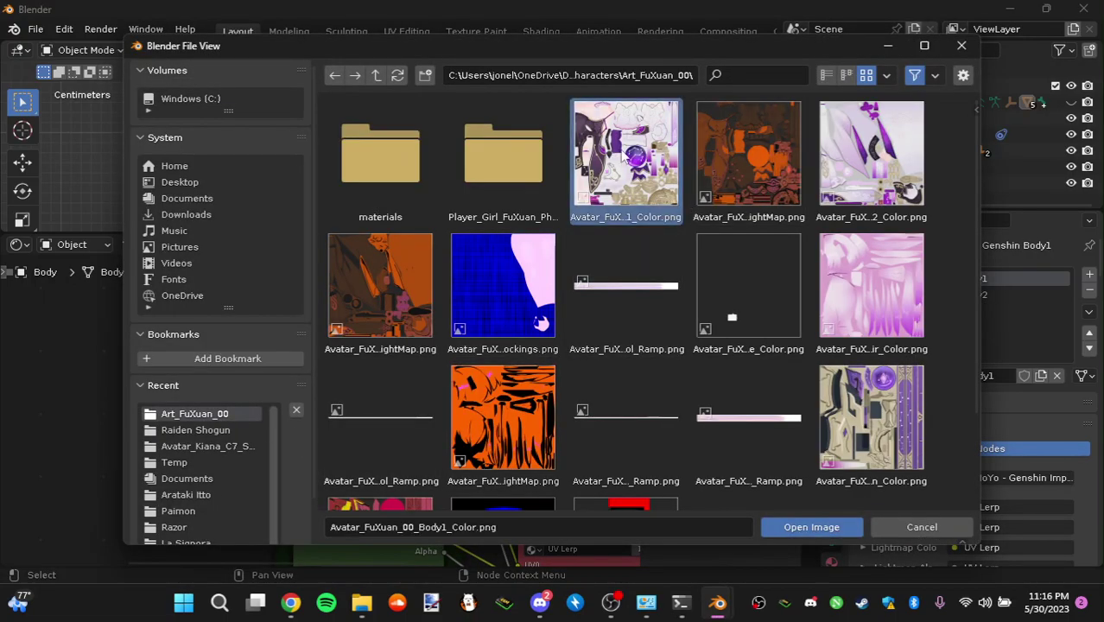
pyautogui.click(826, 75)
pyautogui.click(866, 75)
pyautogui.click(827, 76)
pyautogui.click(866, 75)
pyautogui.click(827, 76)
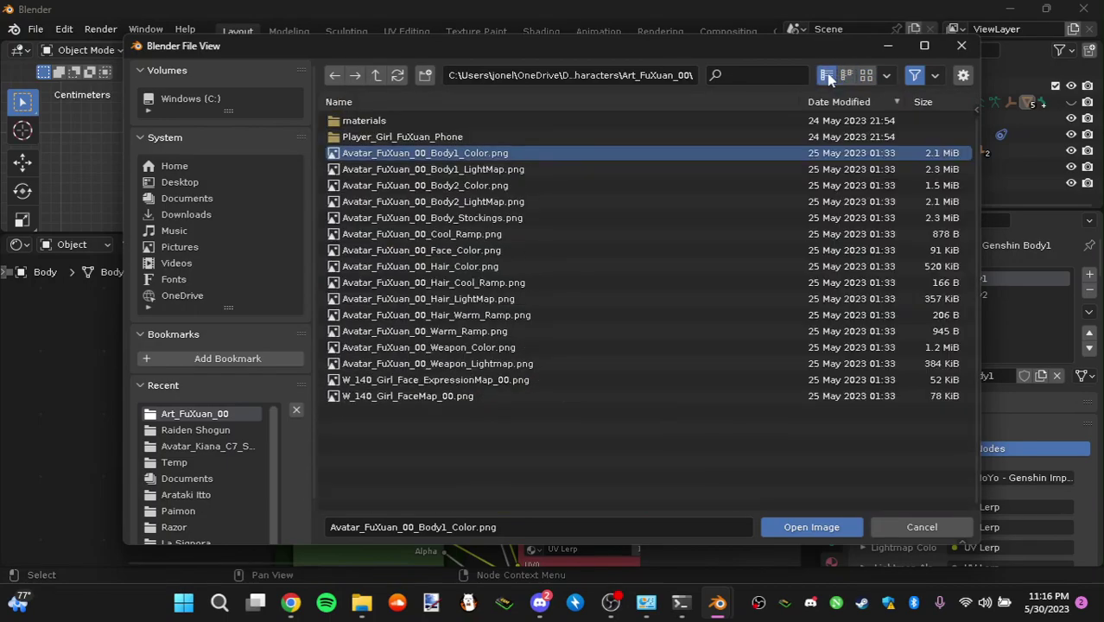
pyautogui.click(866, 75)
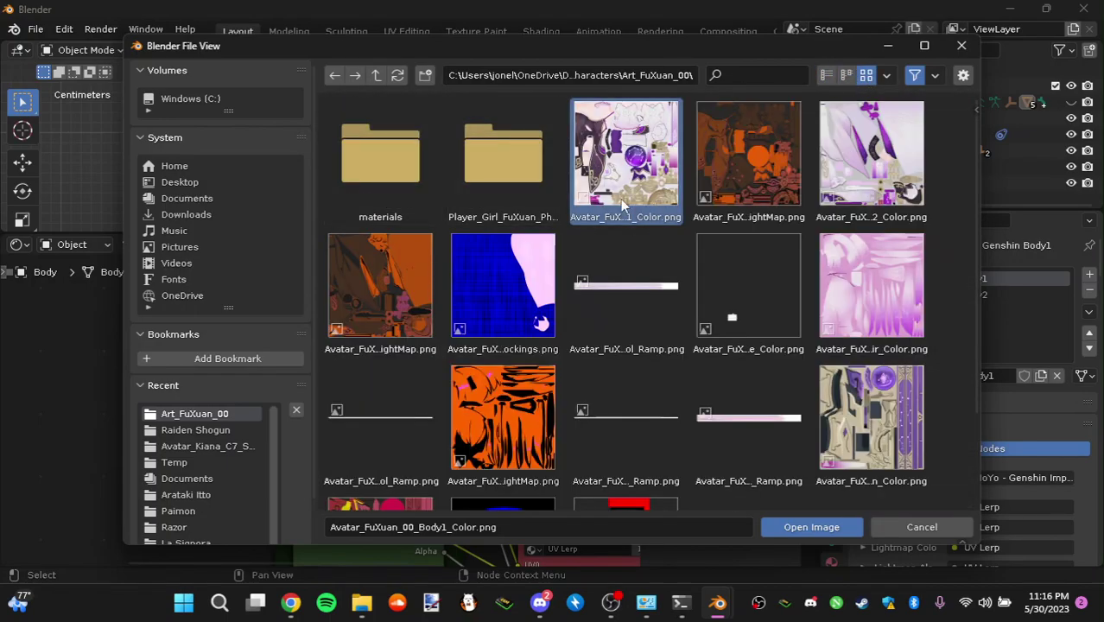
pyautogui.doubleClick(614, 145)
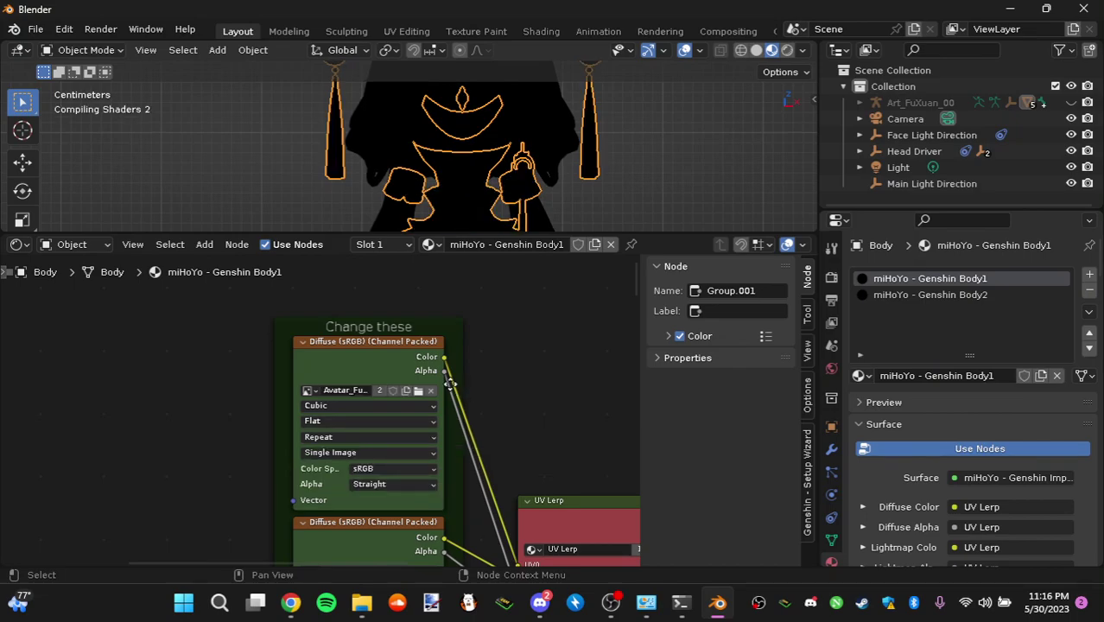
# - Set the alpha mode of the first Diffuse image node to Channel Packed
pyautogui.click(390, 484)
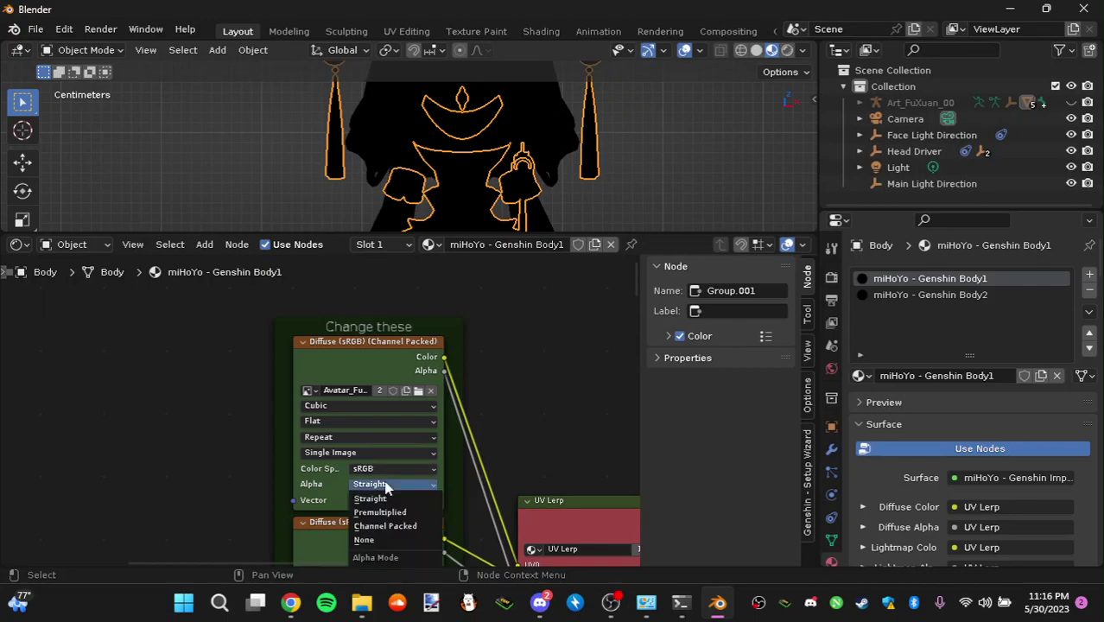
pyautogui.click(415, 526)
pyautogui.moveTo(385, 502); pyautogui.dragTo(420, 444, button='middle')
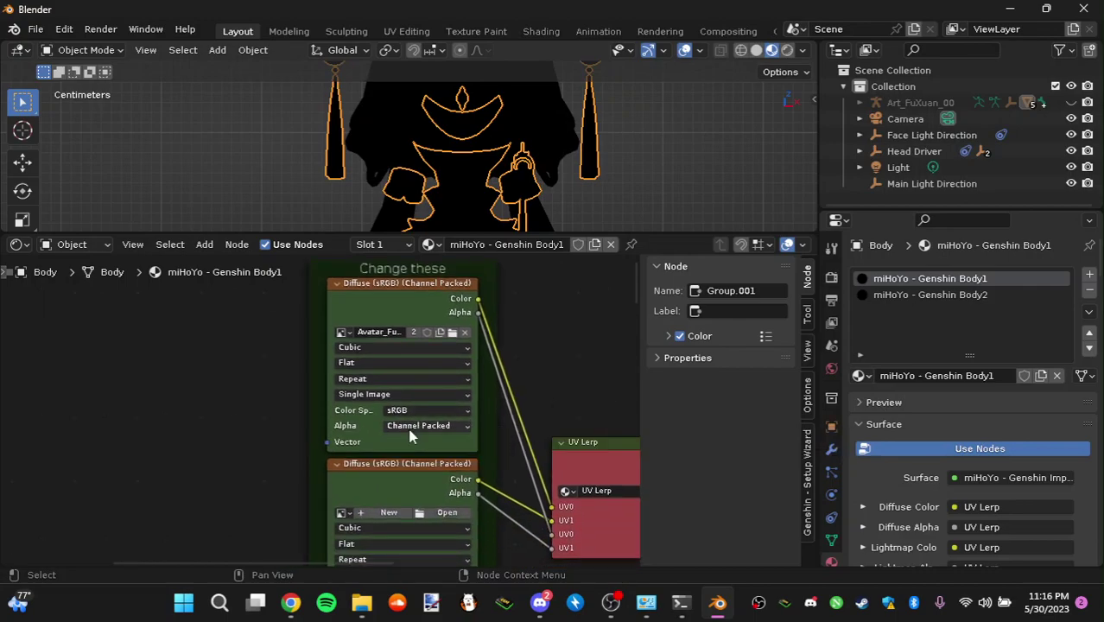
# - Load Avatar_FuXuan_00_Body1_Color.png into the second Diffuse image node of the Body1 material as well
pyautogui.moveTo(516, 518); pyautogui.dragTo(521, 434, button='middle')
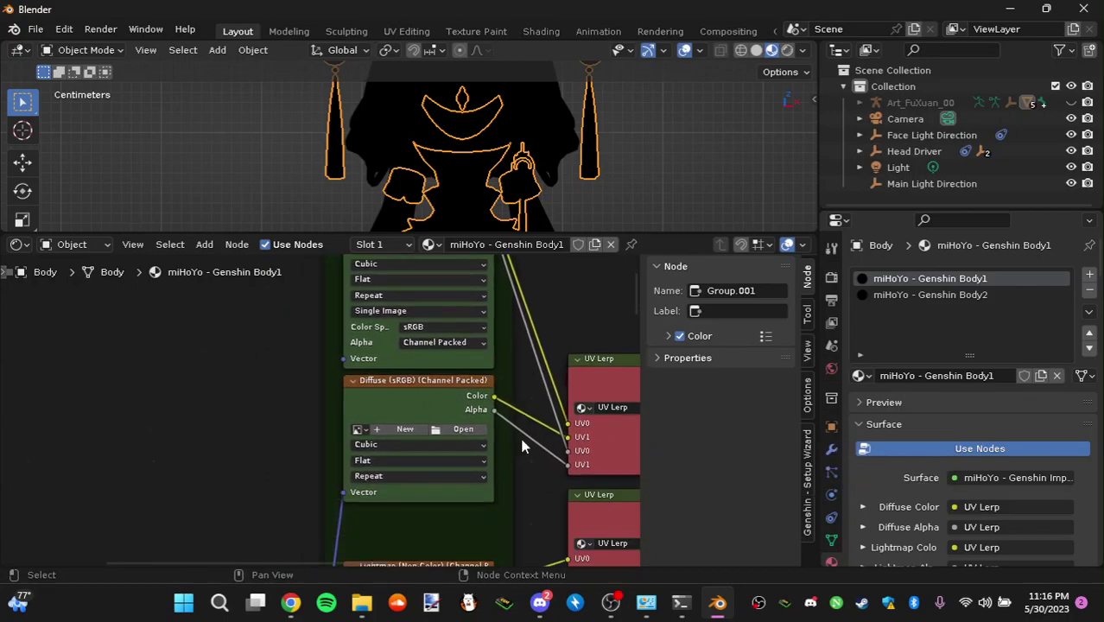
pyautogui.click(462, 431)
pyautogui.click(218, 413)
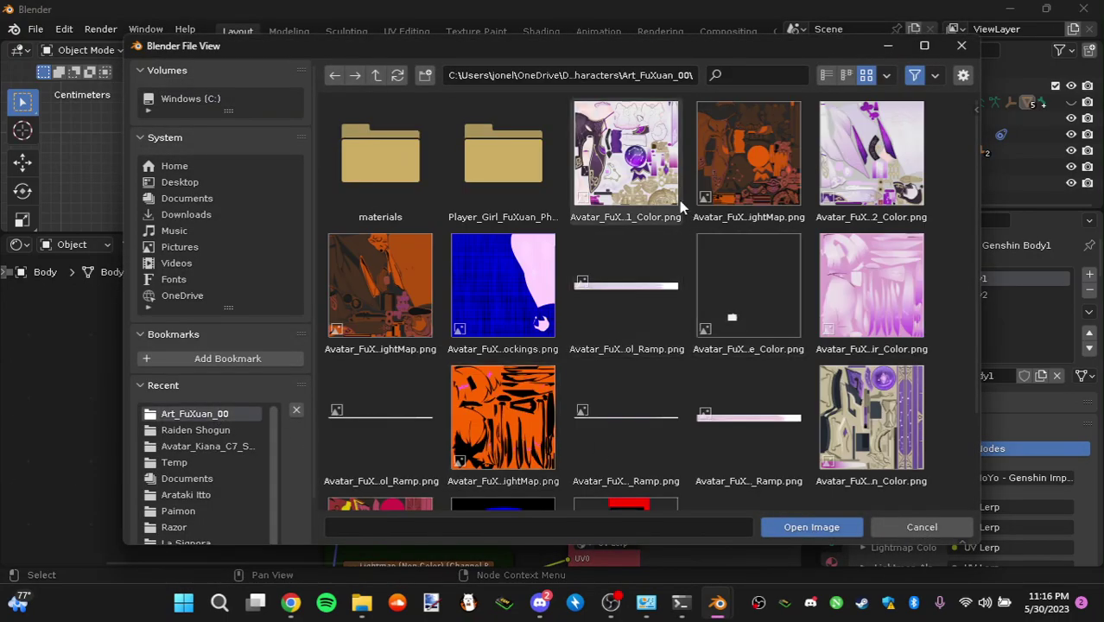
pyautogui.doubleClick(637, 153)
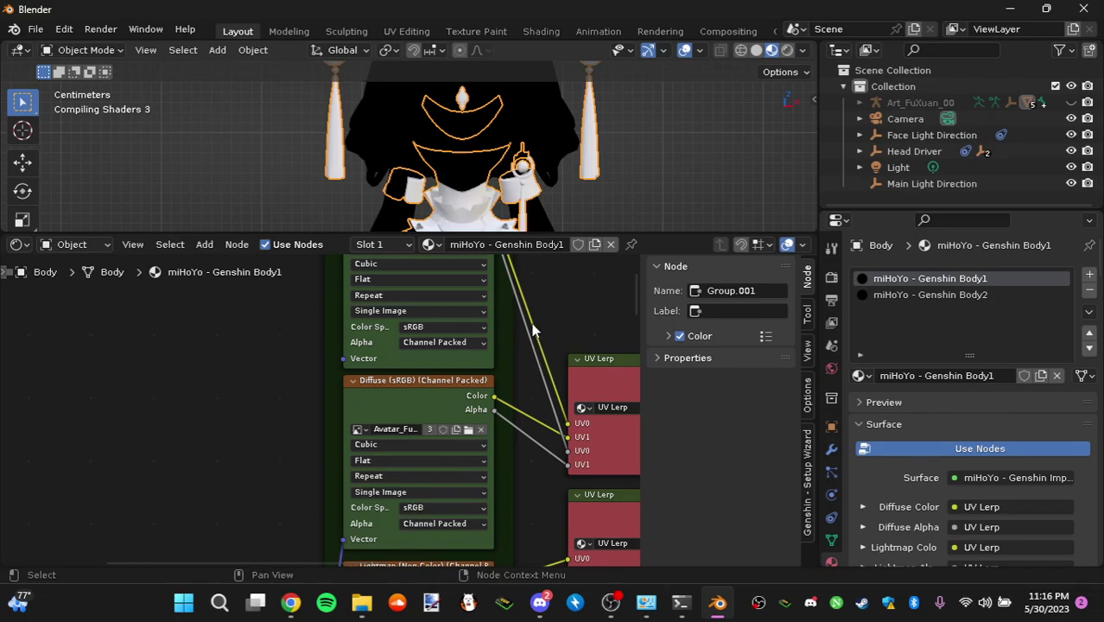
# - Load Avatar_FuXuan_00_Body1_LightMap.png from the Art_FuXuan_00 folder into the first Lightmap image node of the Body1 material
pyautogui.moveTo(532, 325); pyautogui.dragTo(541, 402, button='middle')
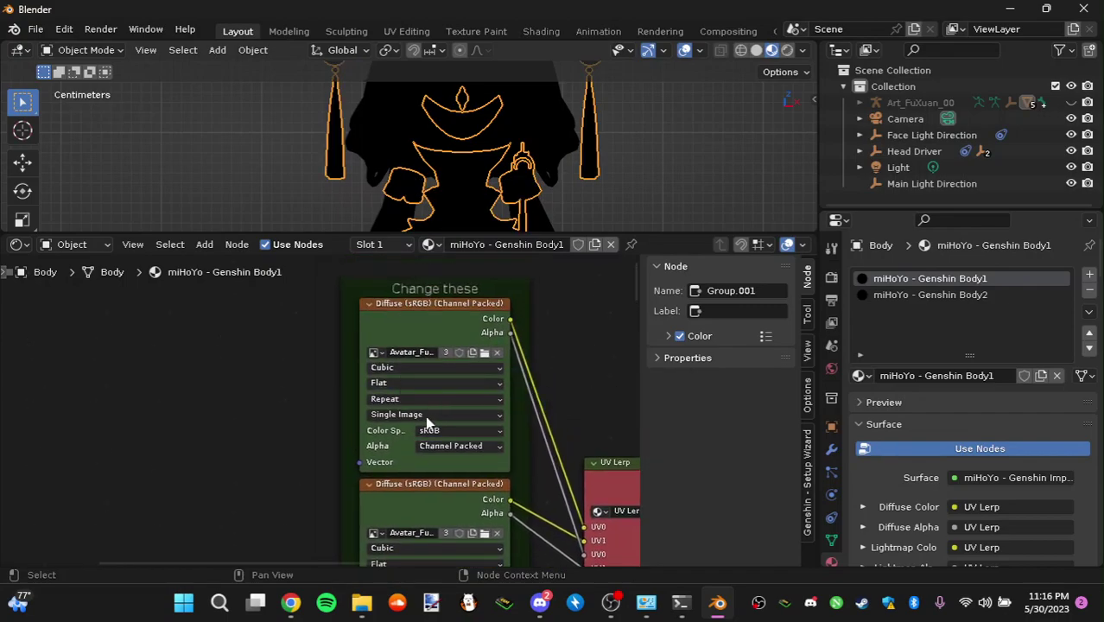
pyautogui.moveTo(553, 483); pyautogui.dragTo(519, 411, button='middle')
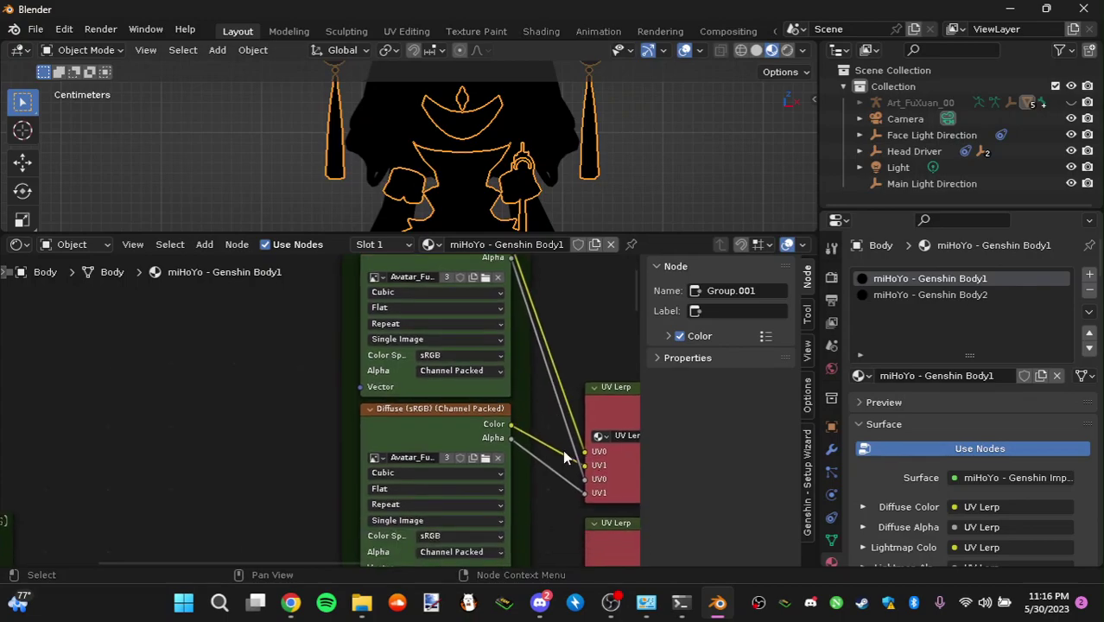
pyautogui.scroll(-5, 547, 481)
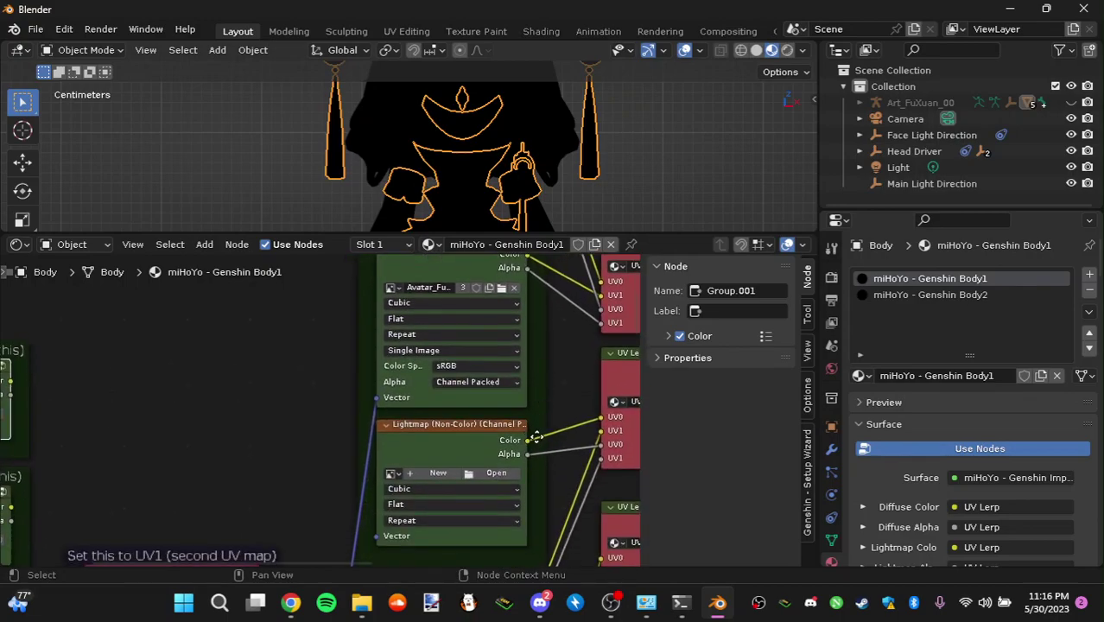
pyautogui.moveTo(543, 364); pyautogui.dragTo(576, 403, button='middle')
pyautogui.scroll(-5, 577, 388)
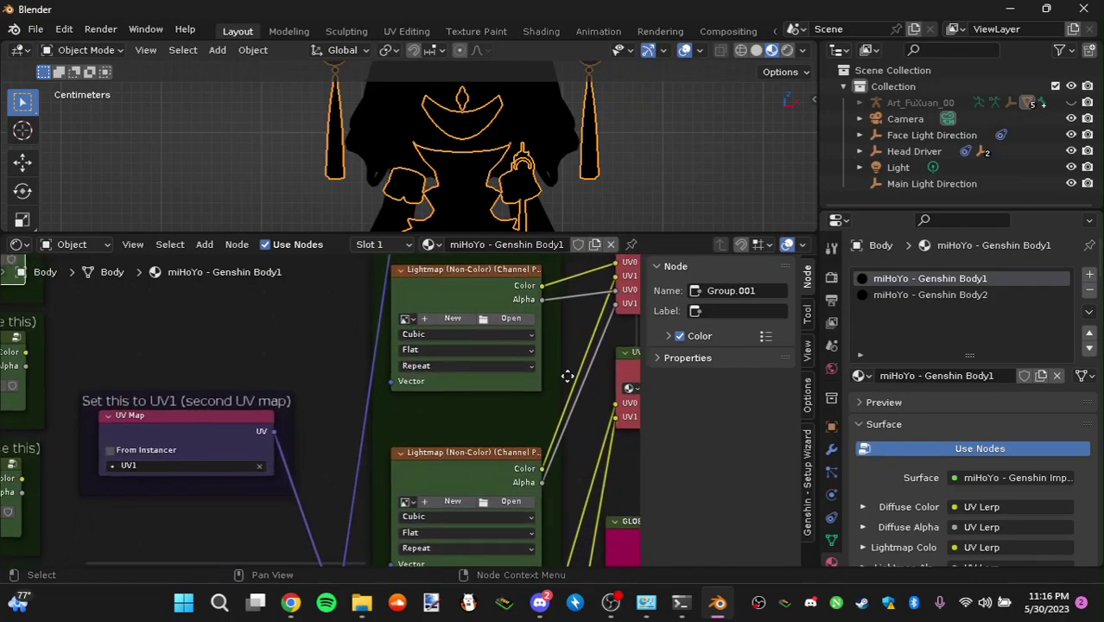
pyautogui.click(508, 313)
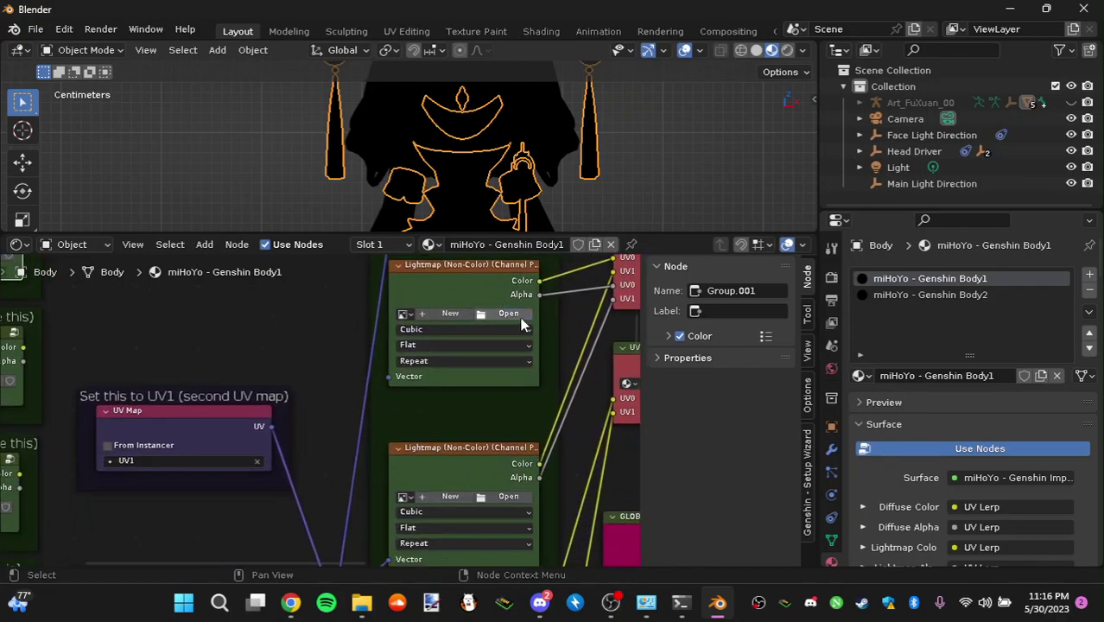
pyautogui.click(194, 413)
pyautogui.click(799, 198)
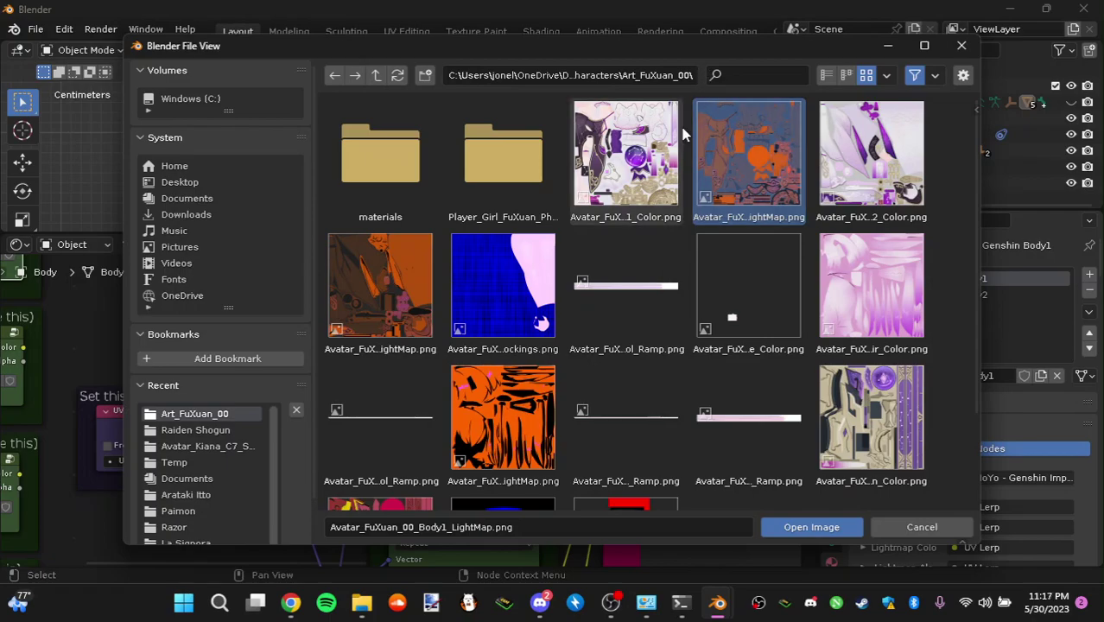
pyautogui.click(655, 140)
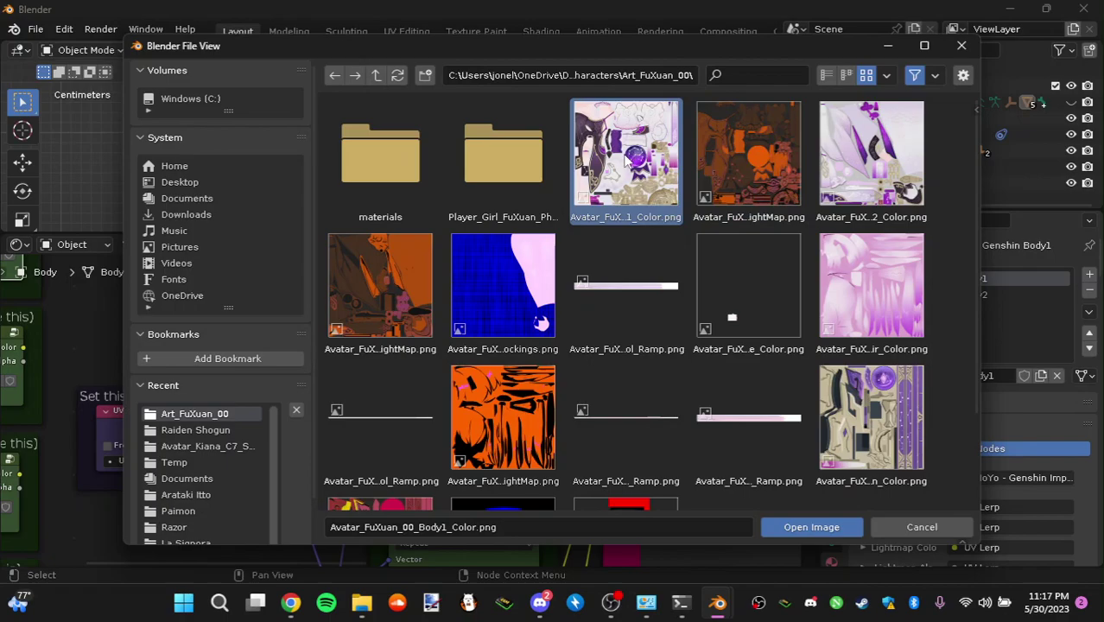
pyautogui.click(738, 152)
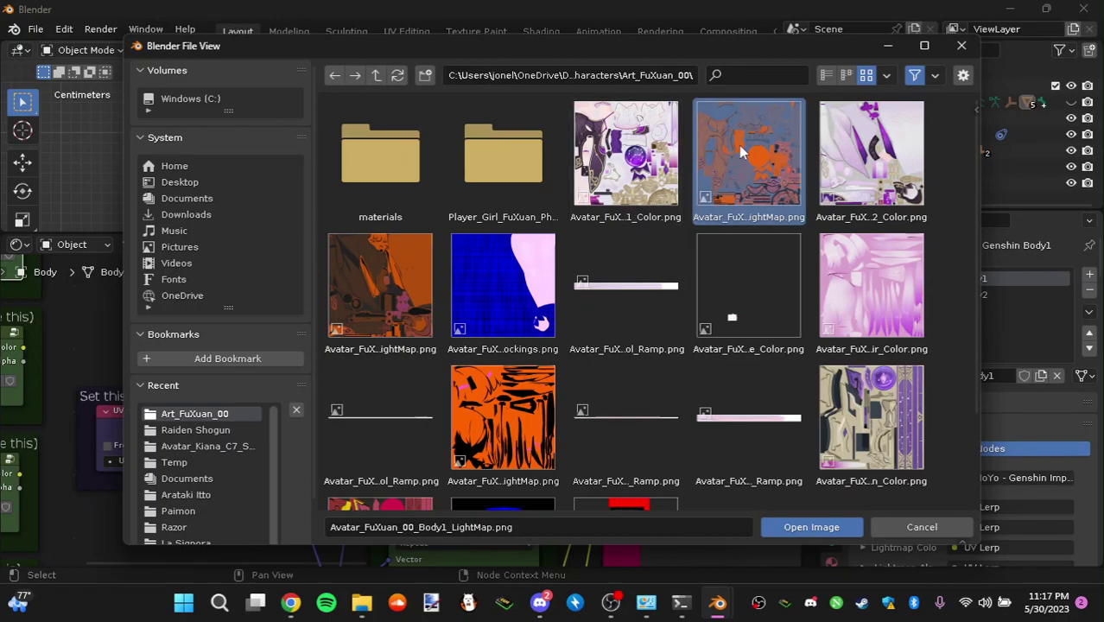
pyautogui.doubleClick(740, 152)
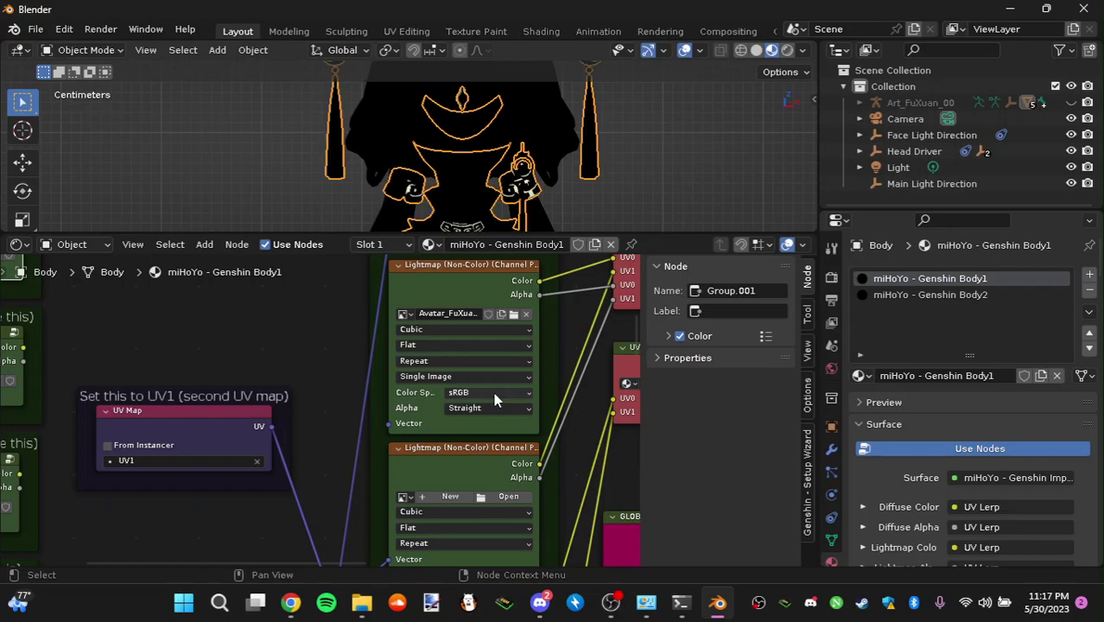
# - Set the first Lightmap image node's color space to Non-Color and its alpha mode to Channel Packed
pyautogui.click(493, 392)
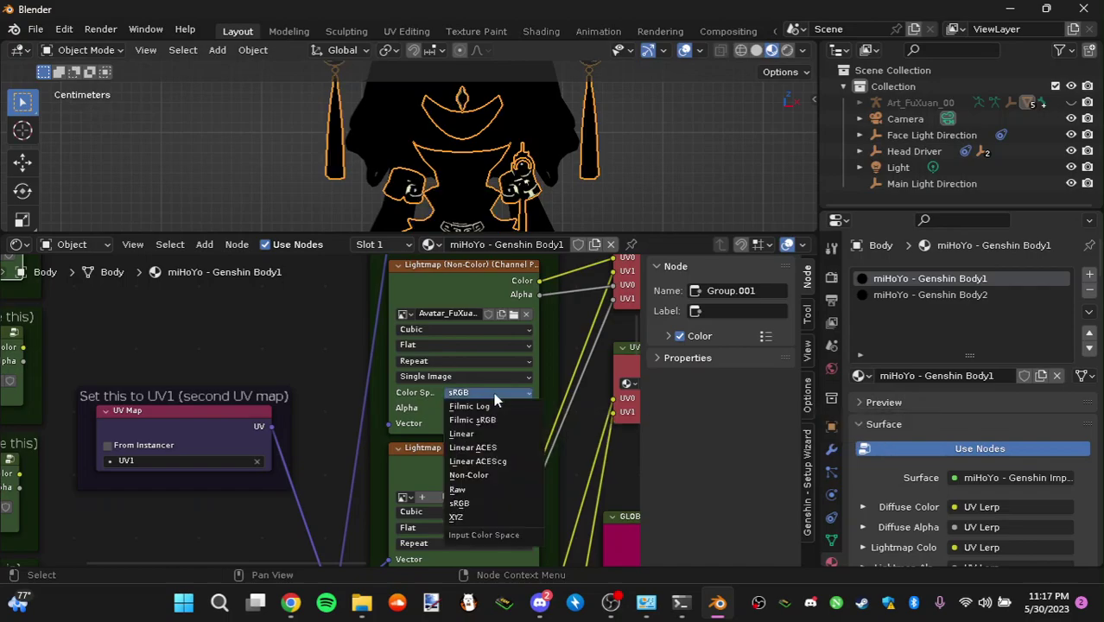
pyautogui.click(475, 475)
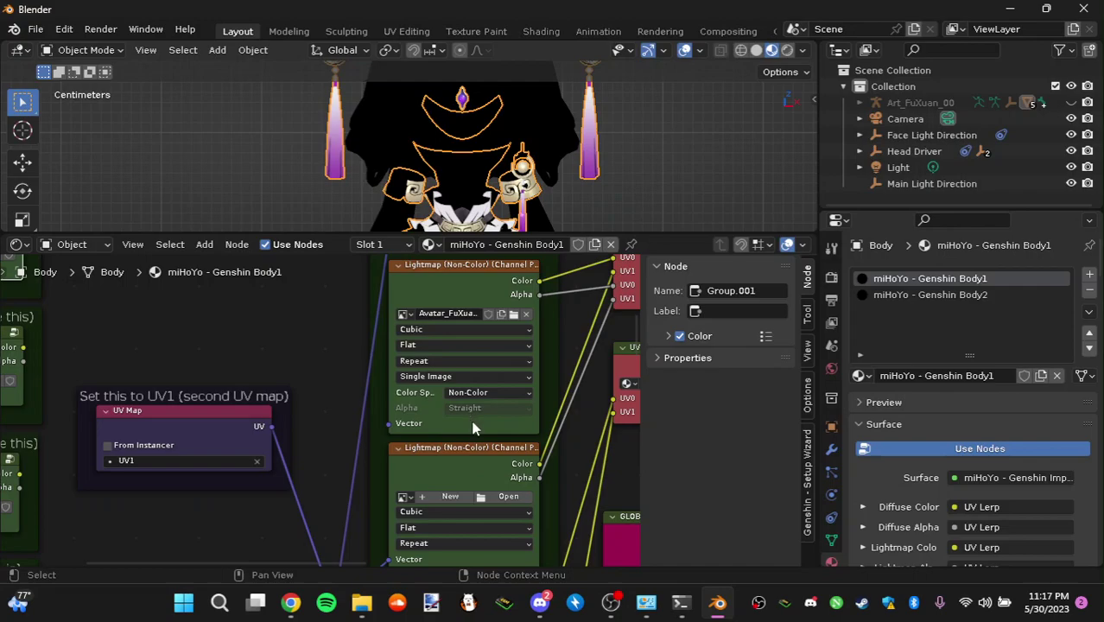
pyautogui.click(480, 408)
pyautogui.click(481, 453)
# - Load Avatar_FuXuan_00_Body1_LightMap.png into the second Lightmap image node of the Body1 material as well
pyautogui.moveTo(344, 347); pyautogui.dragTo(349, 375, button='middle')
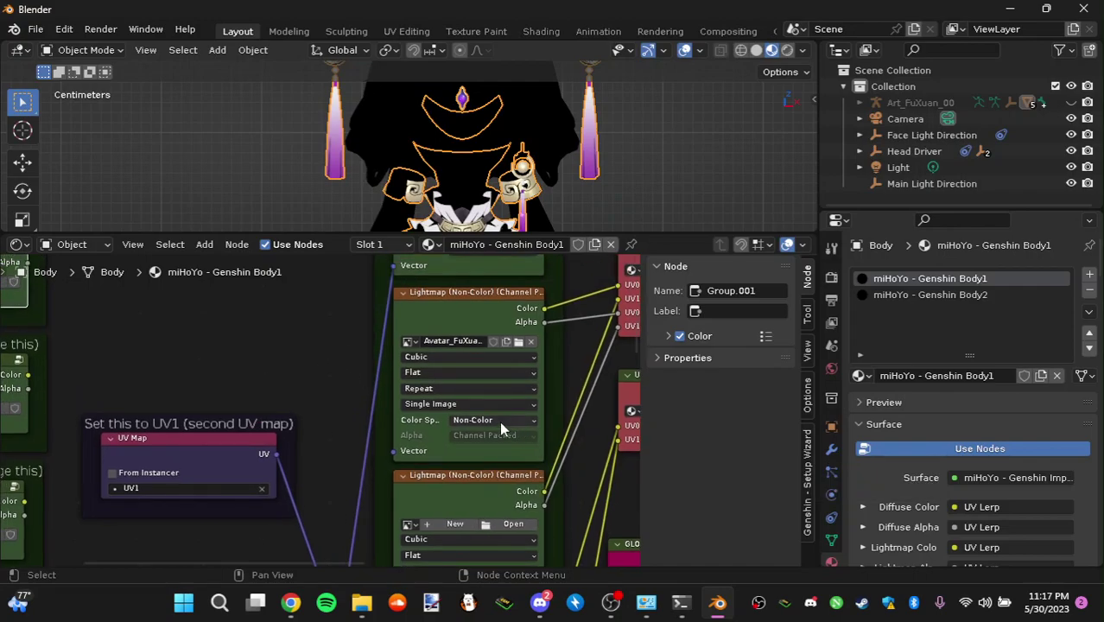
pyautogui.click(498, 524)
pyautogui.click(195, 415)
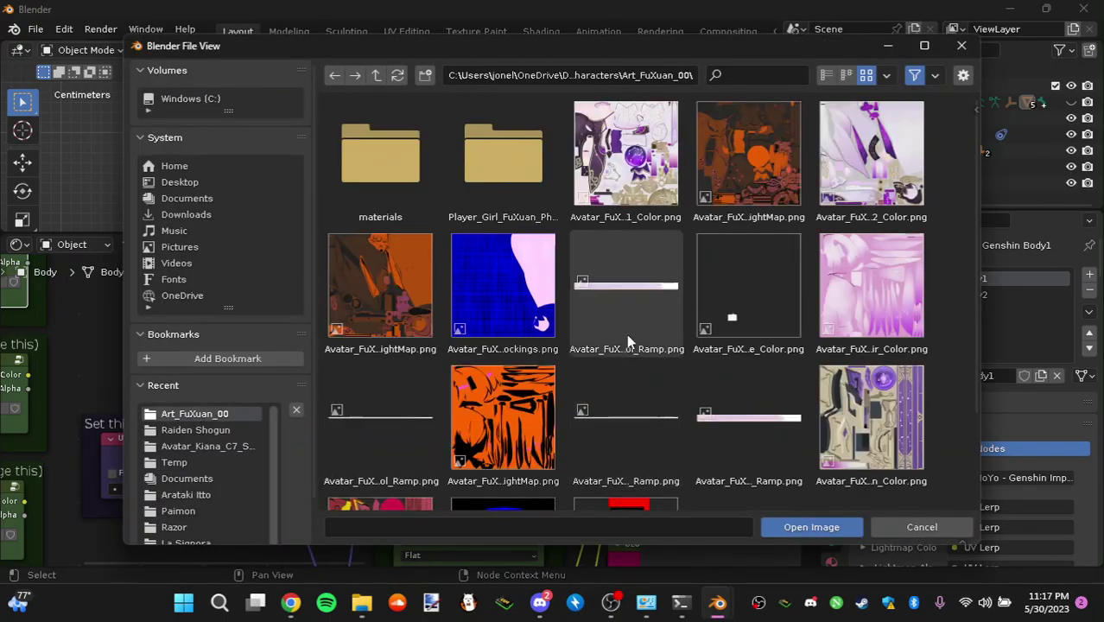
pyautogui.doubleClick(748, 152)
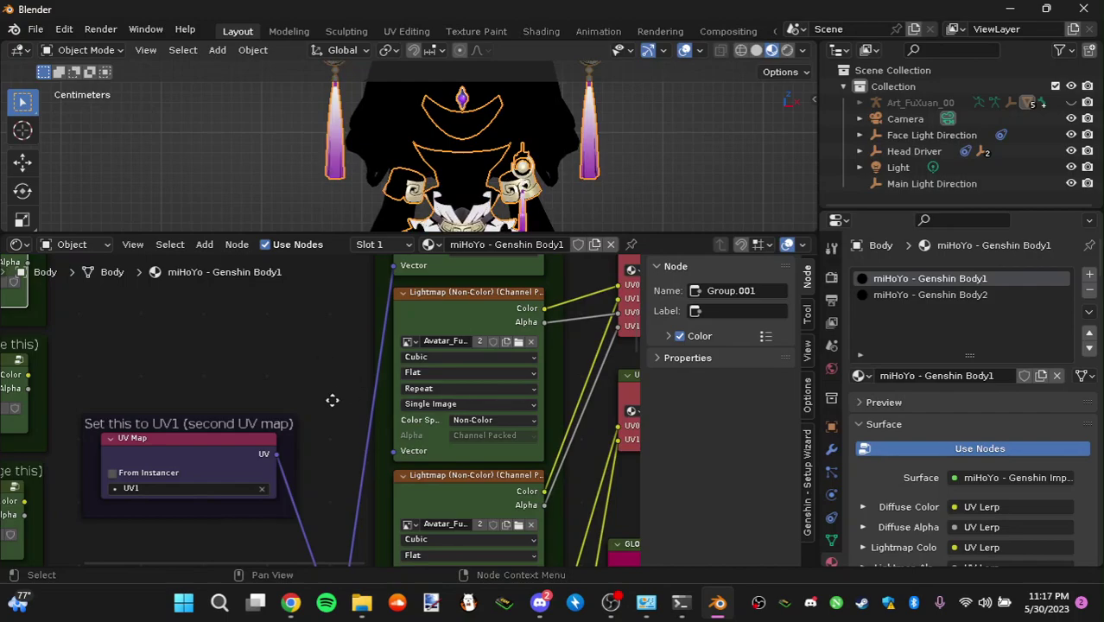
# - Set the UV Map node in the "Set this to UV1 (second UV map)" frame to UV0
pyautogui.scroll(-3, 331, 402)
pyautogui.moveTo(317, 368); pyautogui.dragTo(331, 437, button='middle')
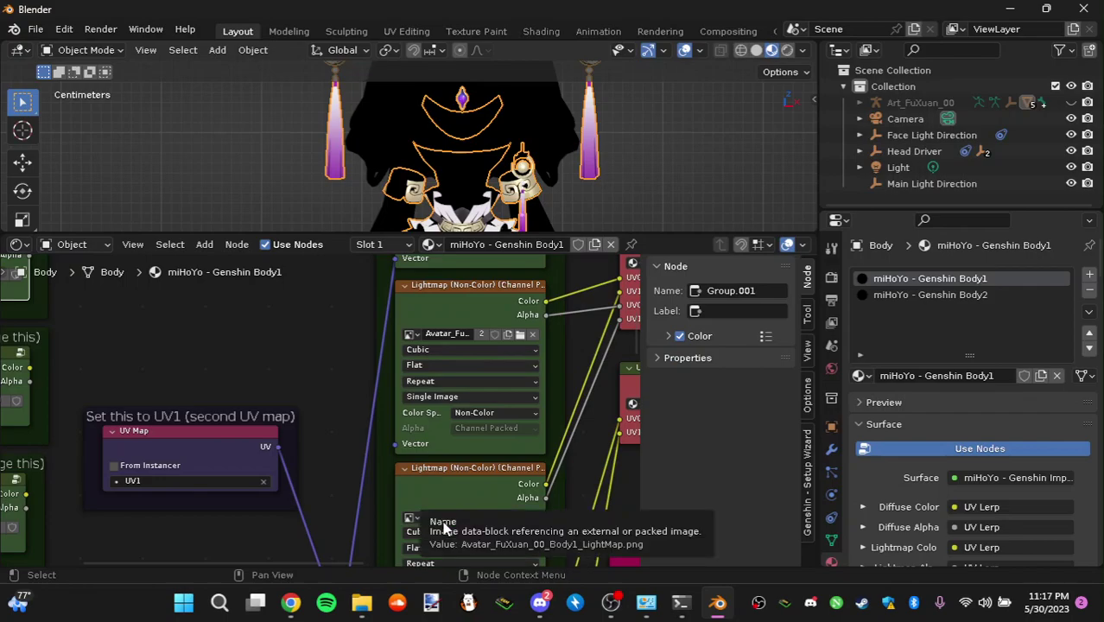
pyautogui.scroll(-3, 387, 332)
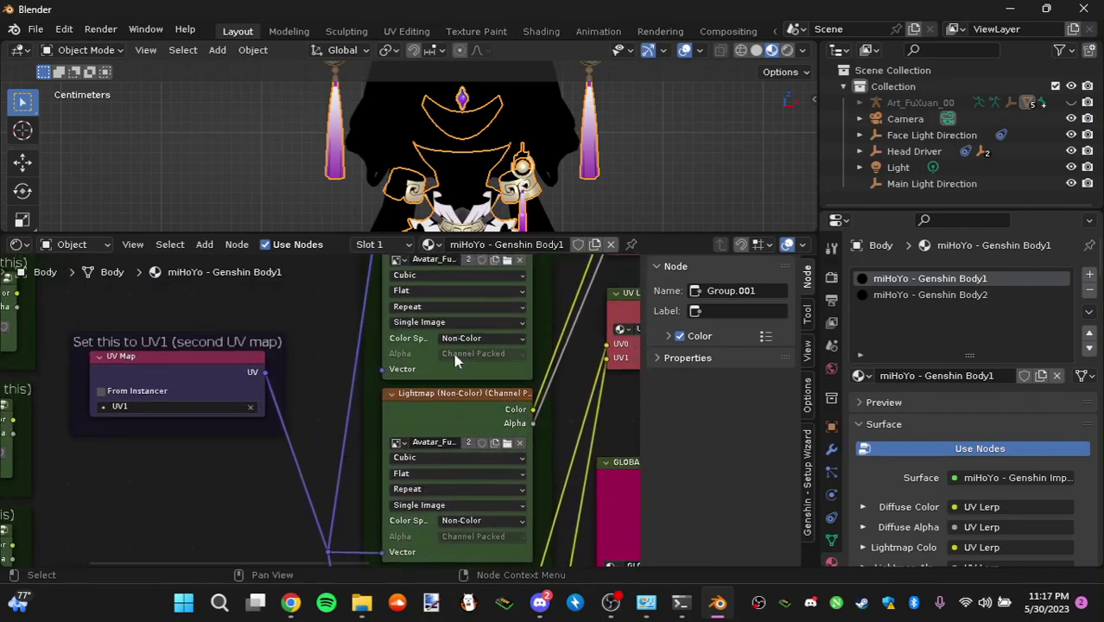
pyautogui.hscroll(-6, 364, 362)
pyautogui.scroll(3, 365, 362)
pyautogui.click(328, 466)
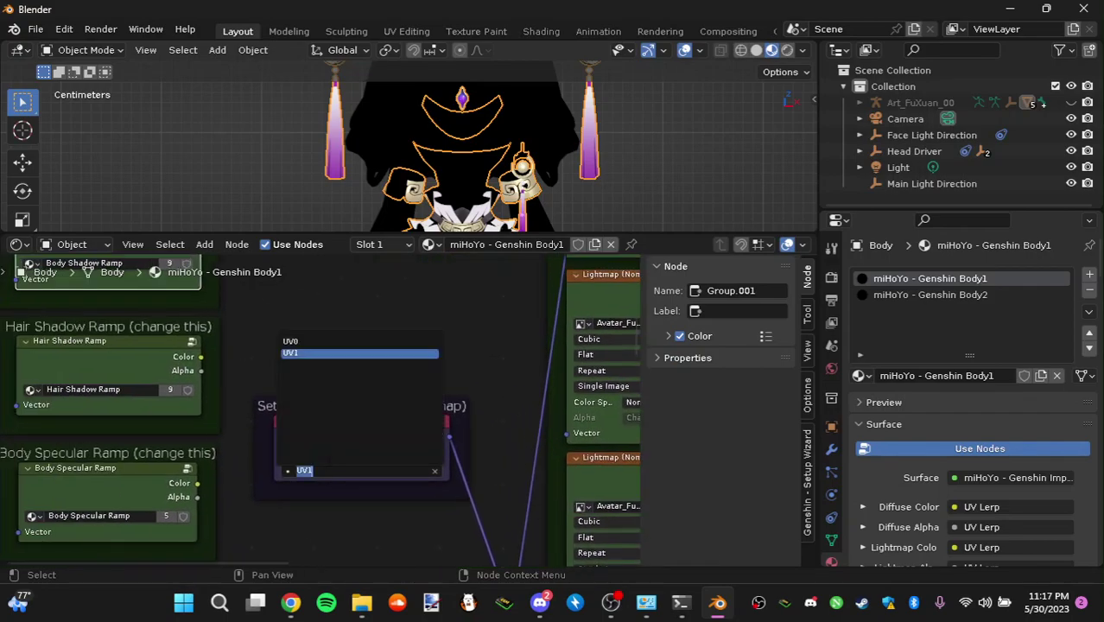
pyautogui.press('Return')
pyautogui.hscroll(-3, 374, 381)
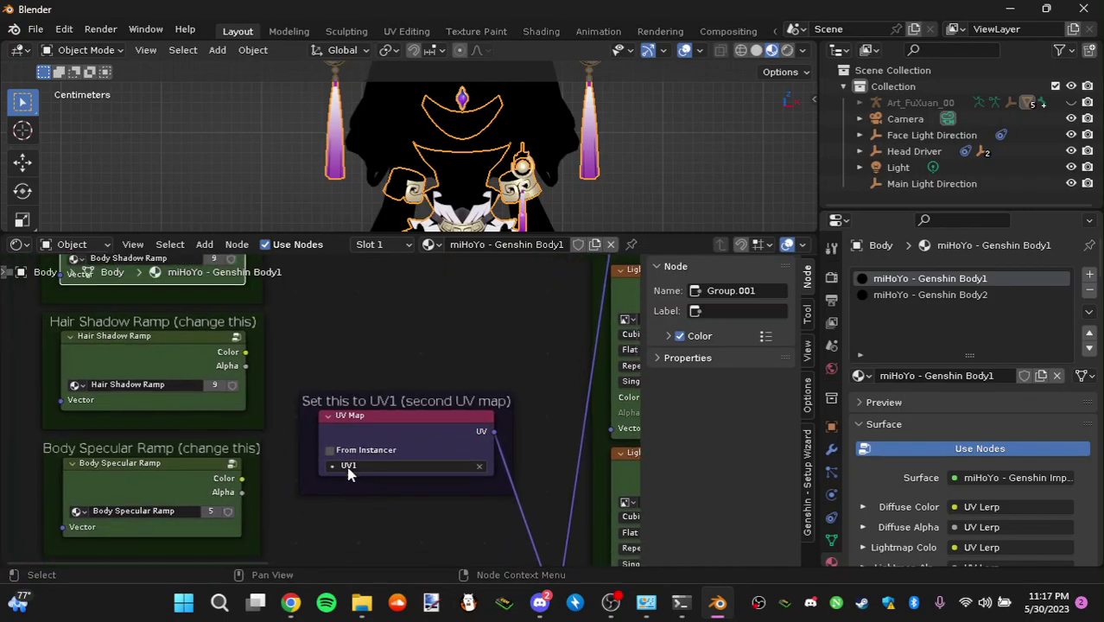
pyautogui.click(349, 466)
pyautogui.click(354, 337)
# - Enter the Body Shadow Ramp node group and nudge its first image node slightly
pyautogui.moveTo(394, 362); pyautogui.dragTo(462, 366, button='middle')
pyautogui.scroll(3, 462, 367)
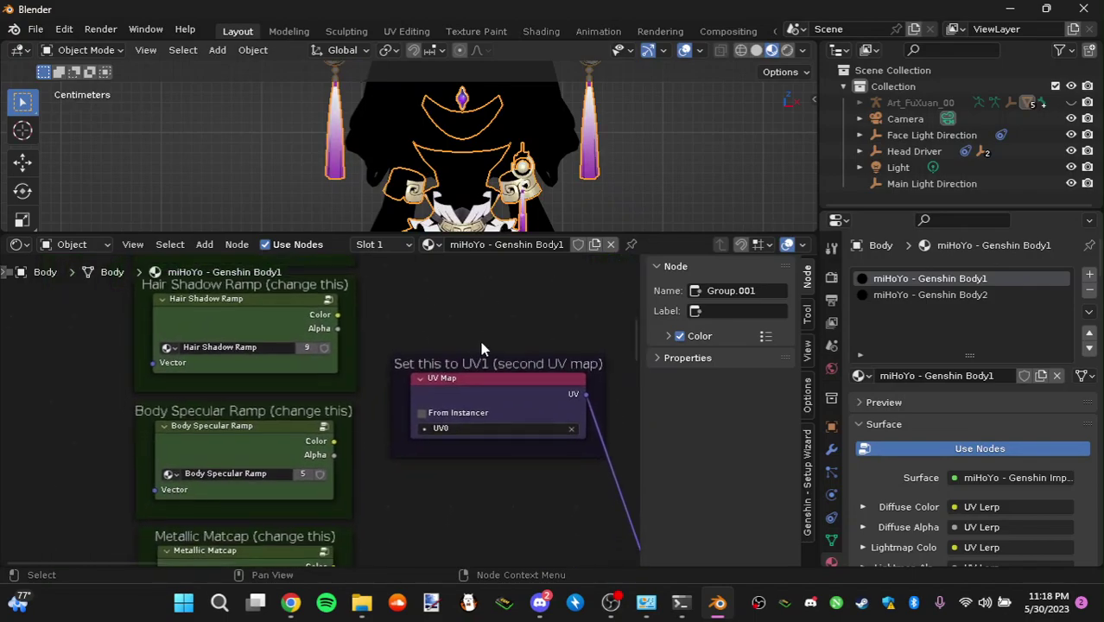
pyautogui.scroll(4, 423, 345)
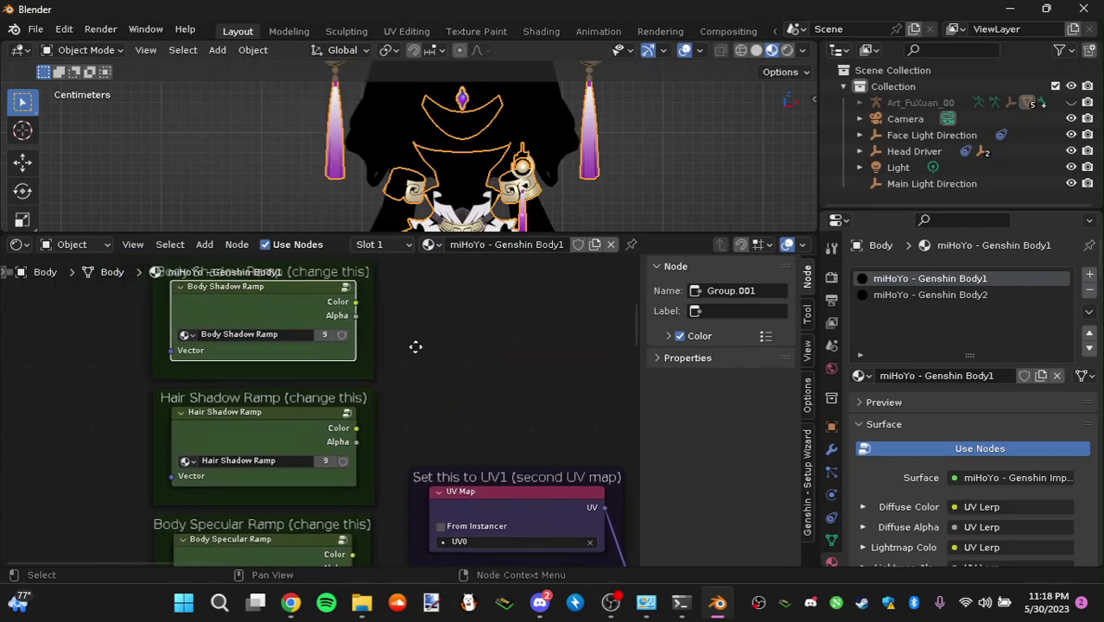
pyautogui.press('Tab')
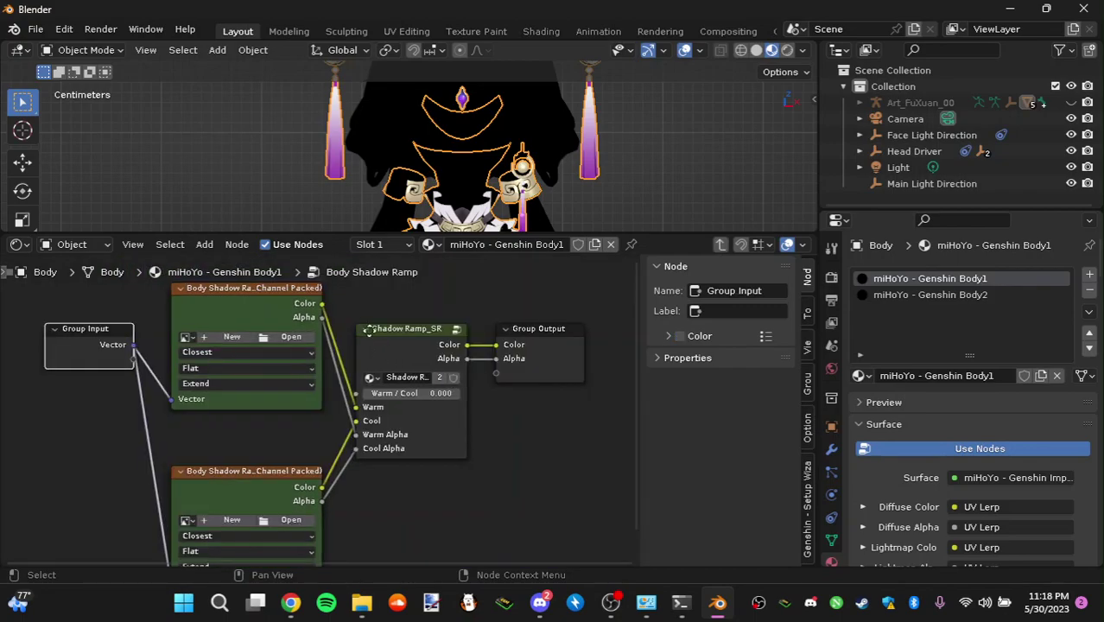
pyautogui.keyDown('ctrl'); pyautogui.hscroll(-3, 417, 362); pyautogui.keyUp('ctrl')
pyautogui.moveTo(330, 312); pyautogui.dragTo(335, 314)
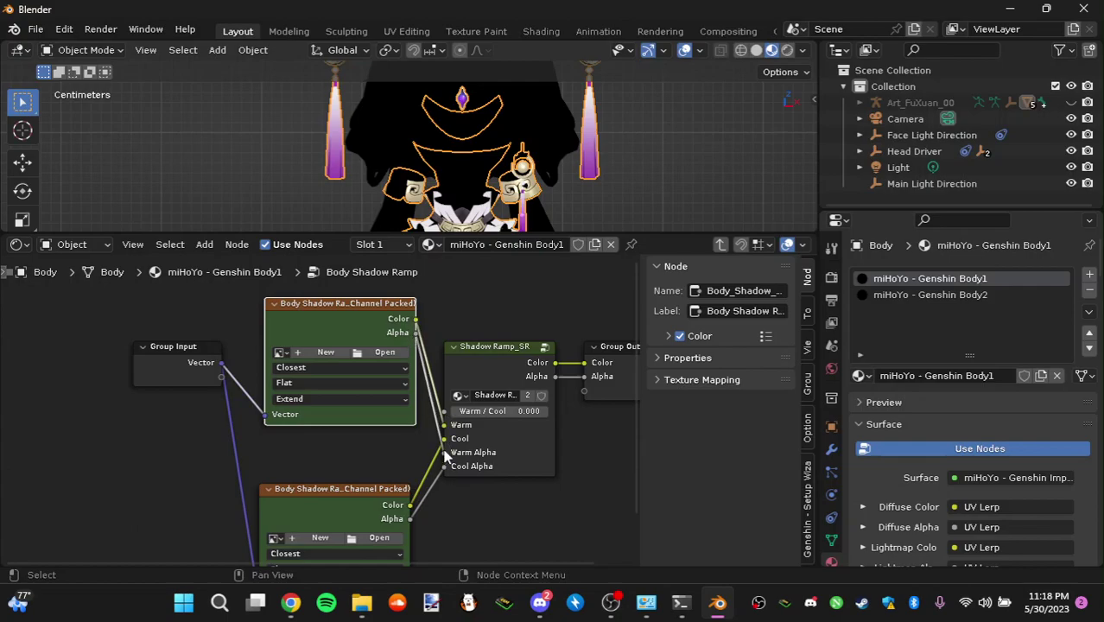
# - Compare the ramp files in the Art_FuXuan_00 folder and load Avatar_FuXuan_00_Warm_Ramp.png into the first Body Shadow Ramp image node
pyautogui.click(386, 351)
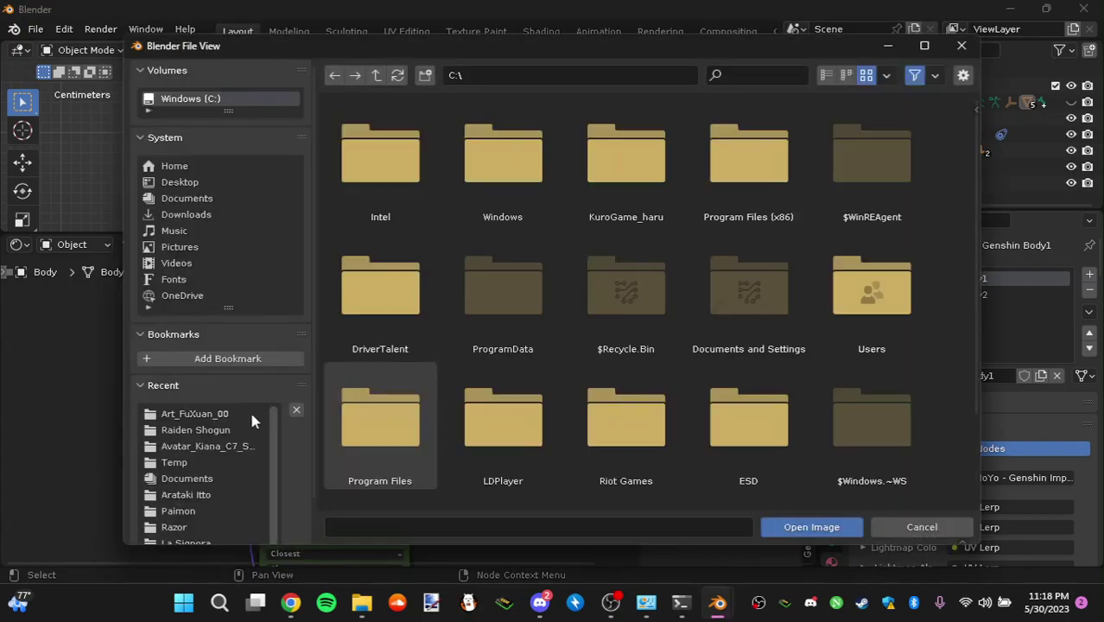
pyautogui.click(252, 421)
pyautogui.scroll(-2, 605, 276)
pyautogui.click(611, 255)
pyautogui.click(640, 338)
pyautogui.click(729, 352)
pyautogui.click(380, 337)
pyautogui.click(711, 377)
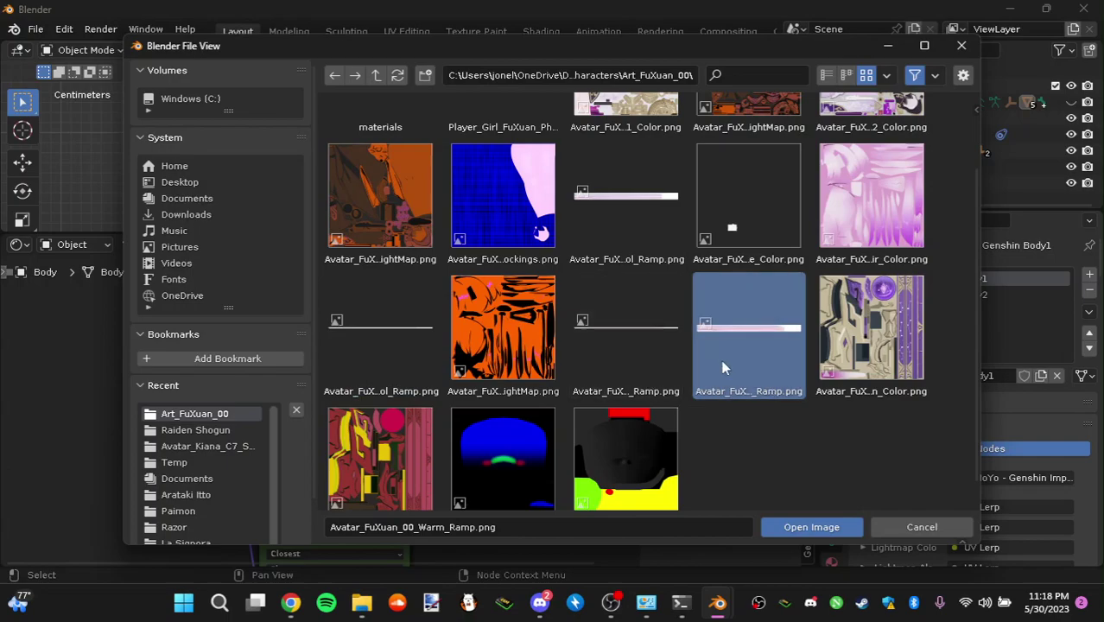
pyautogui.click(365, 529)
pyautogui.doubleClick(380, 528)
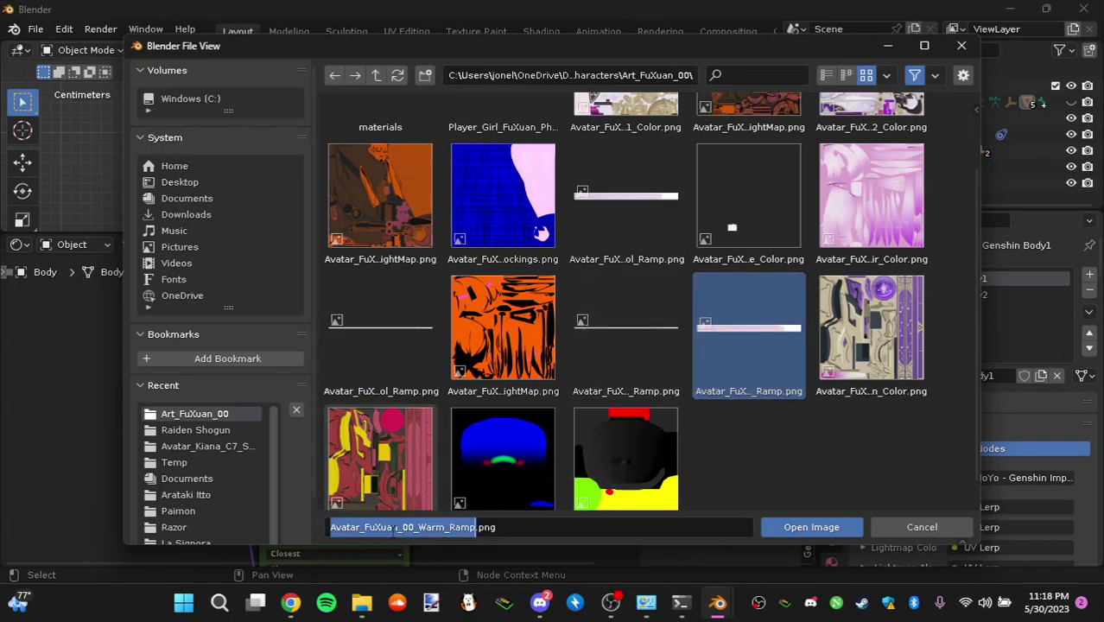
pyautogui.click(400, 362)
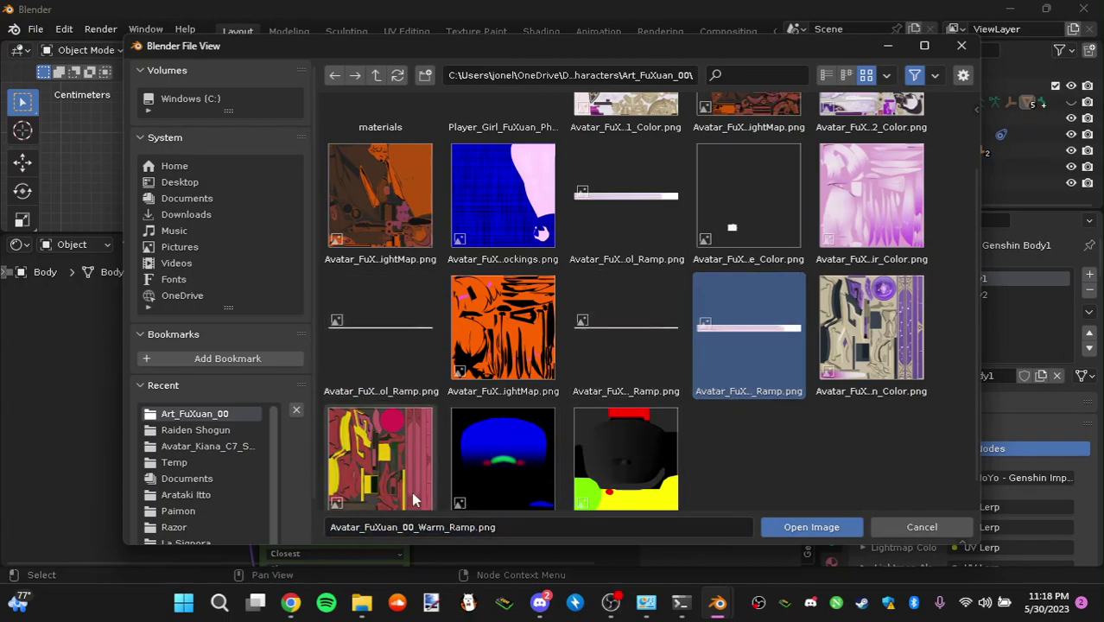
pyautogui.click(415, 354)
pyautogui.click(571, 393)
pyautogui.click(425, 527)
pyautogui.doubleClick(426, 528)
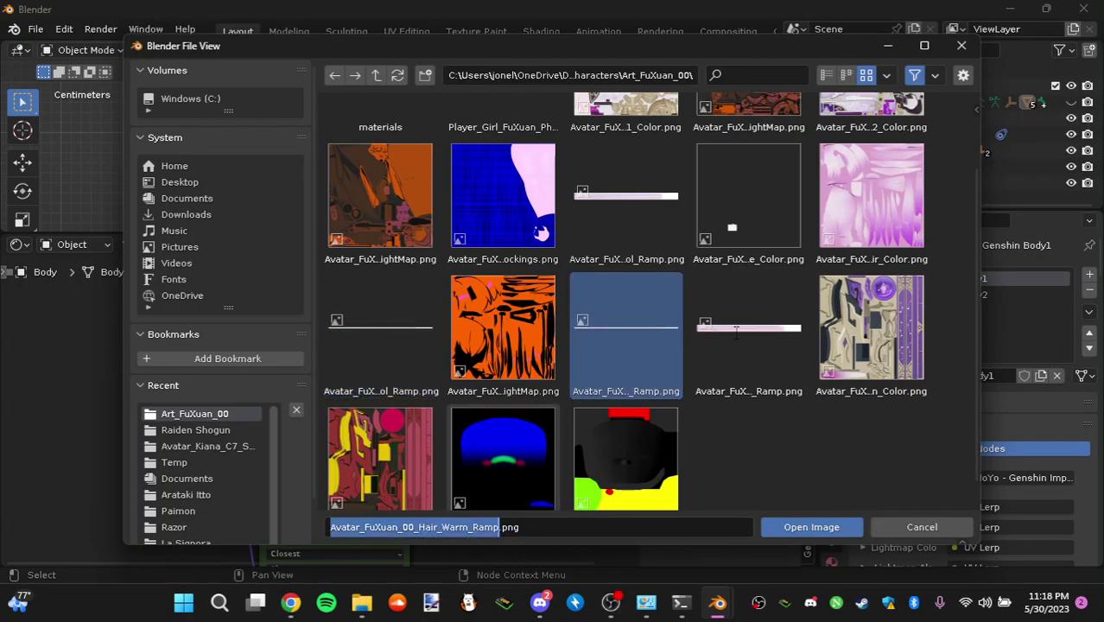
pyautogui.doubleClick(735, 333)
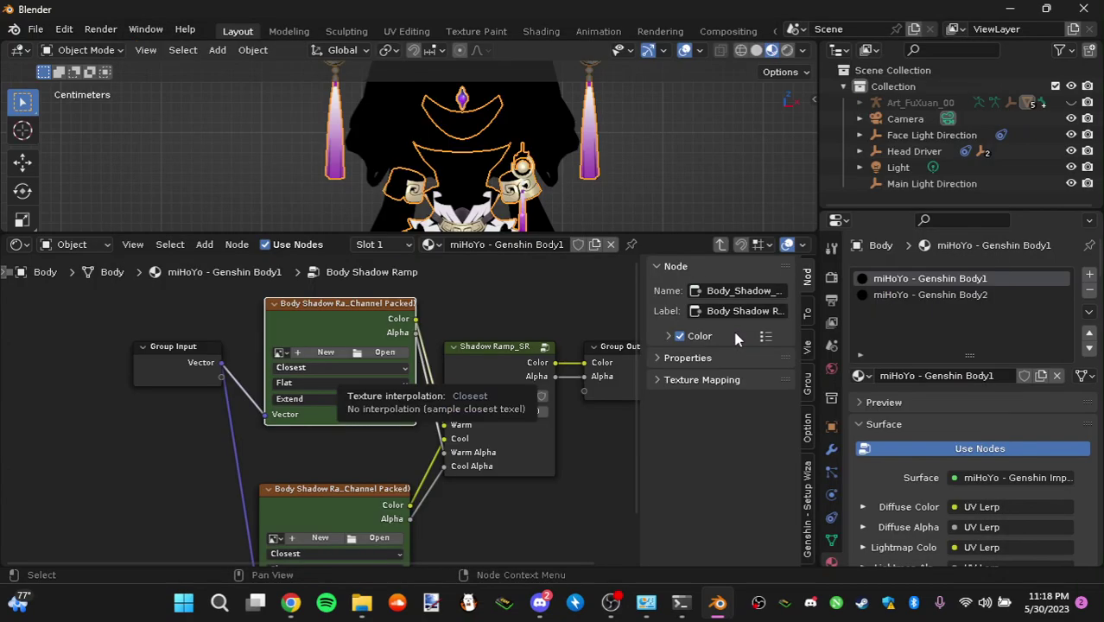
# - Recheck the file names of the ramp textures and open Avatar_FuXuan_00_Warm_Ramp.png again in the first Body Shadow Ramp image node
pyautogui.click(399, 350)
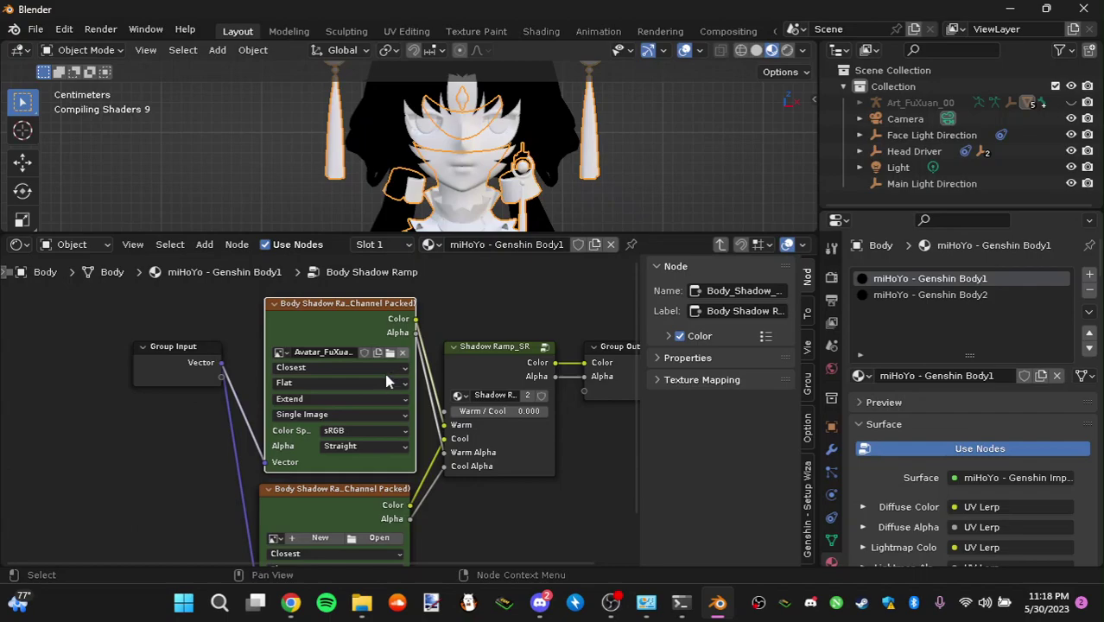
pyautogui.click(388, 353)
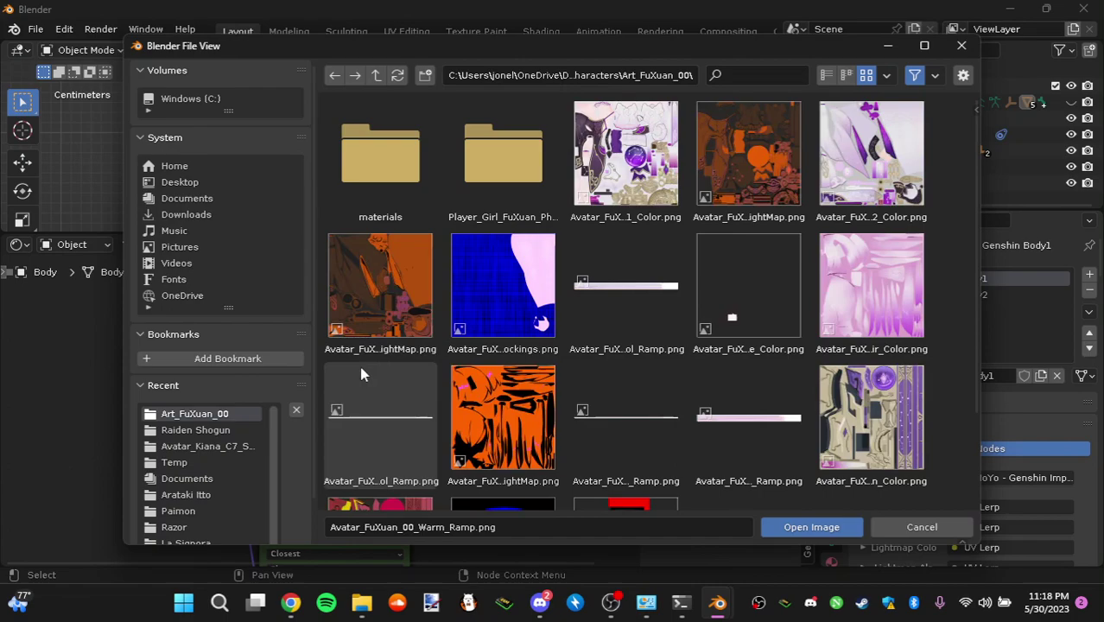
pyautogui.click(717, 302)
pyautogui.press('Down')
pyautogui.click(652, 325)
pyautogui.click(758, 427)
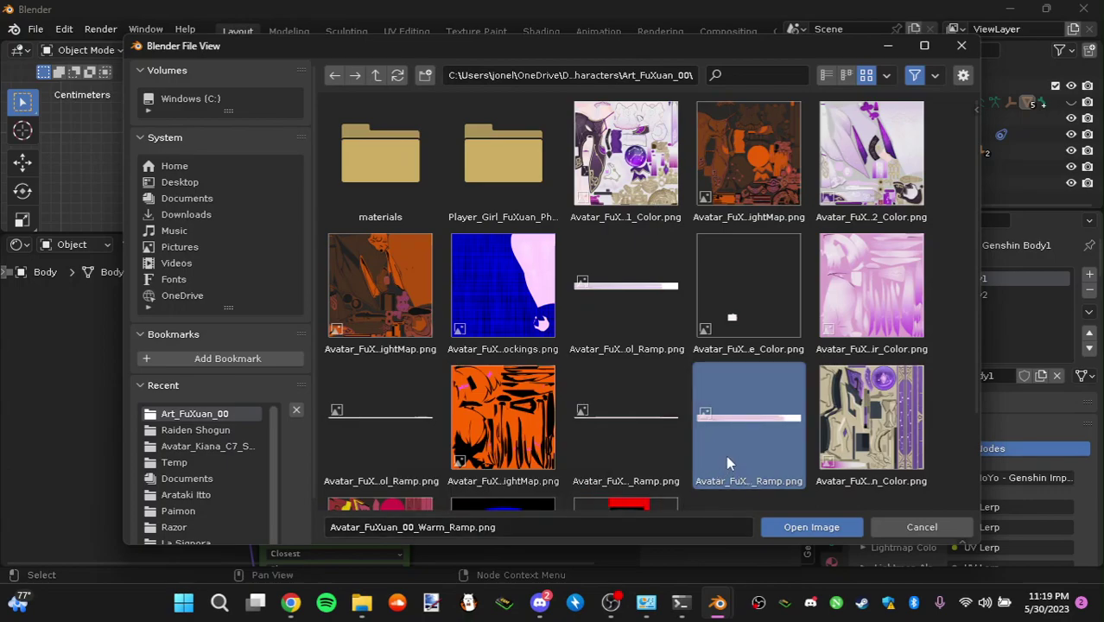
pyautogui.click(414, 406)
pyautogui.click(617, 456)
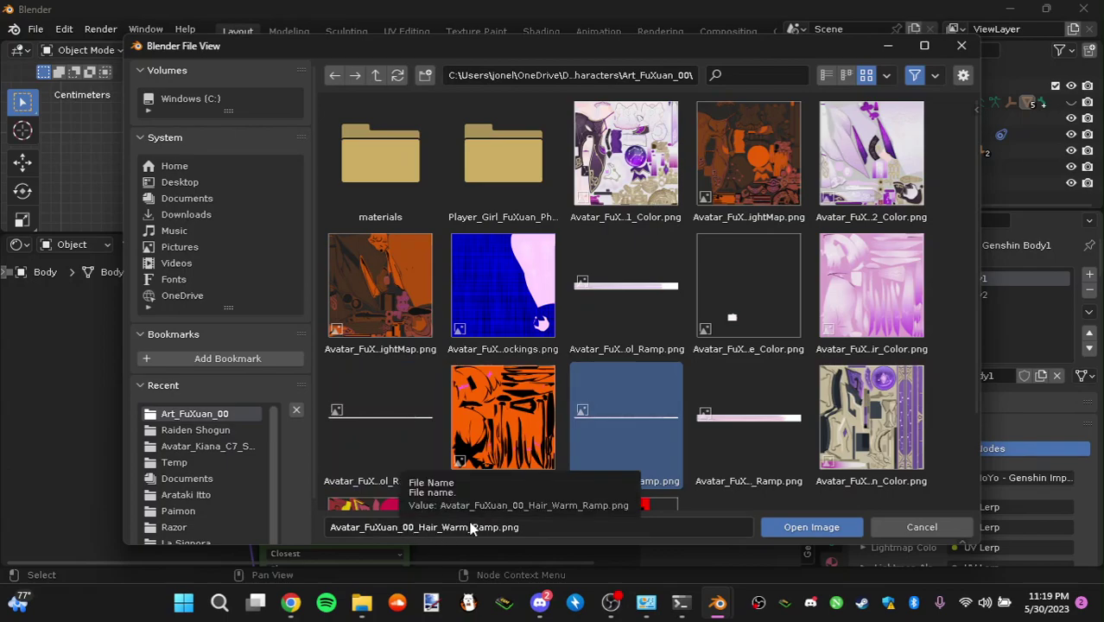
pyautogui.click(757, 441)
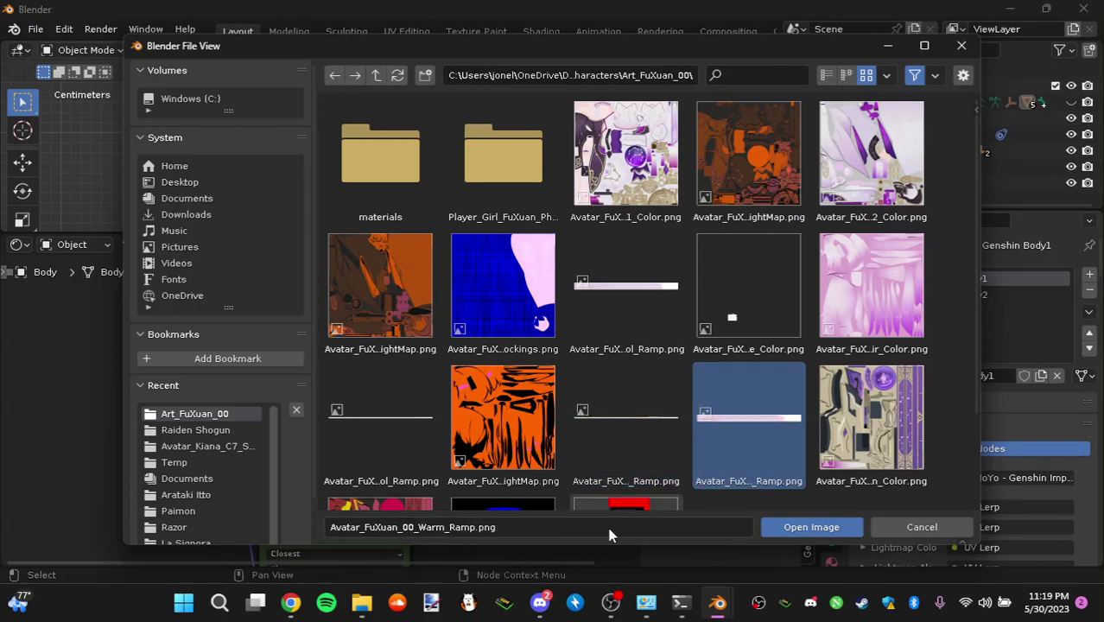
pyautogui.click(827, 528)
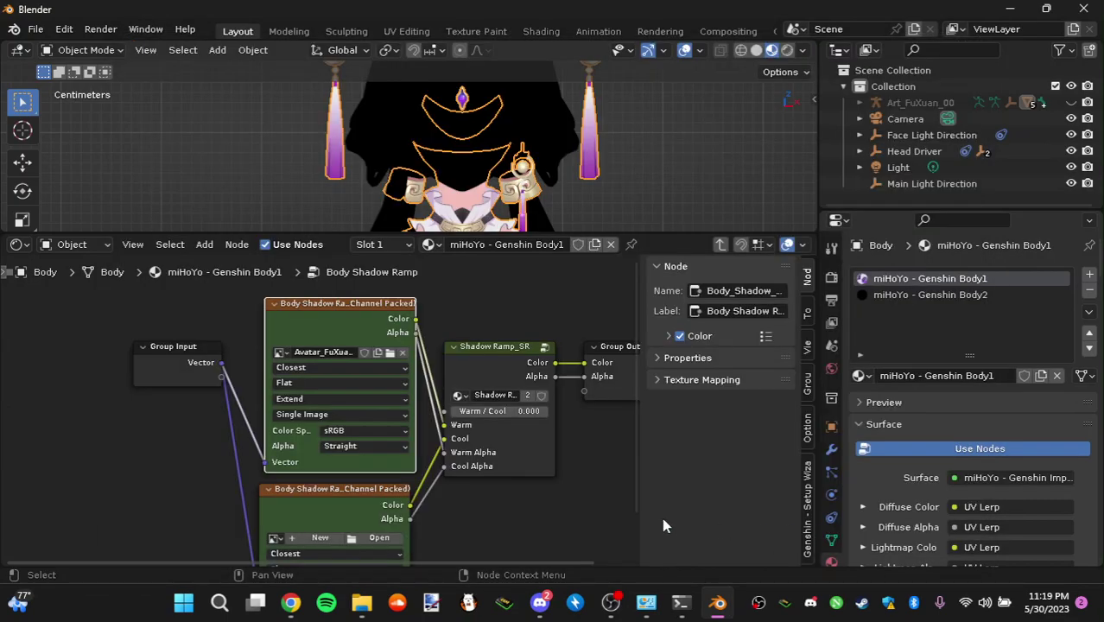
# - Set the alpha mode of the first Body Shadow Ramp image node to Channel Packed
pyautogui.click(363, 449)
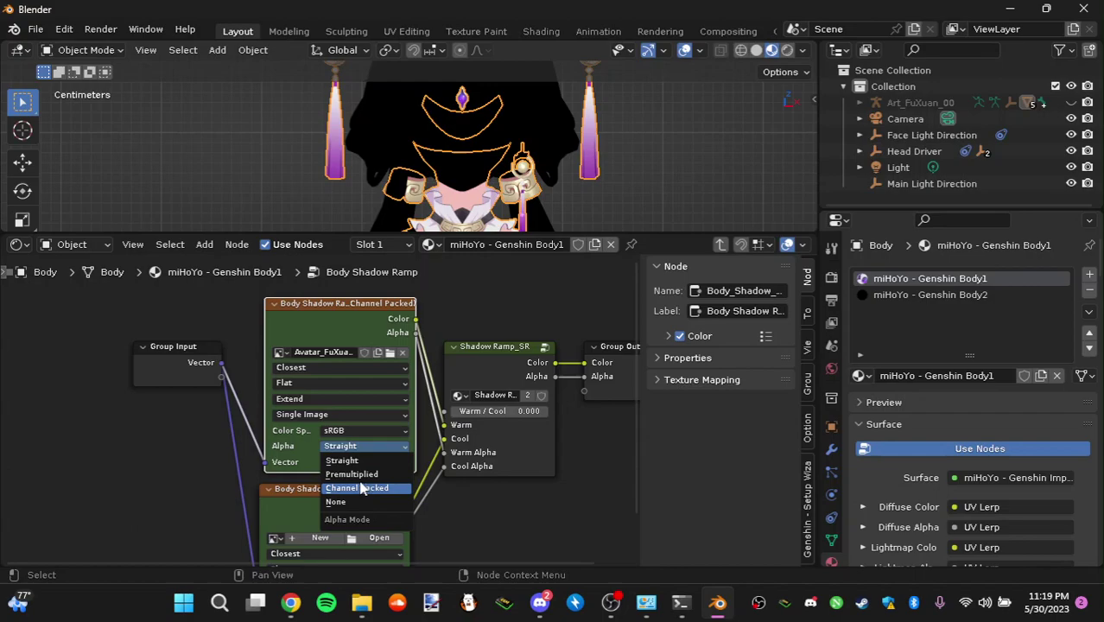
pyautogui.click(362, 489)
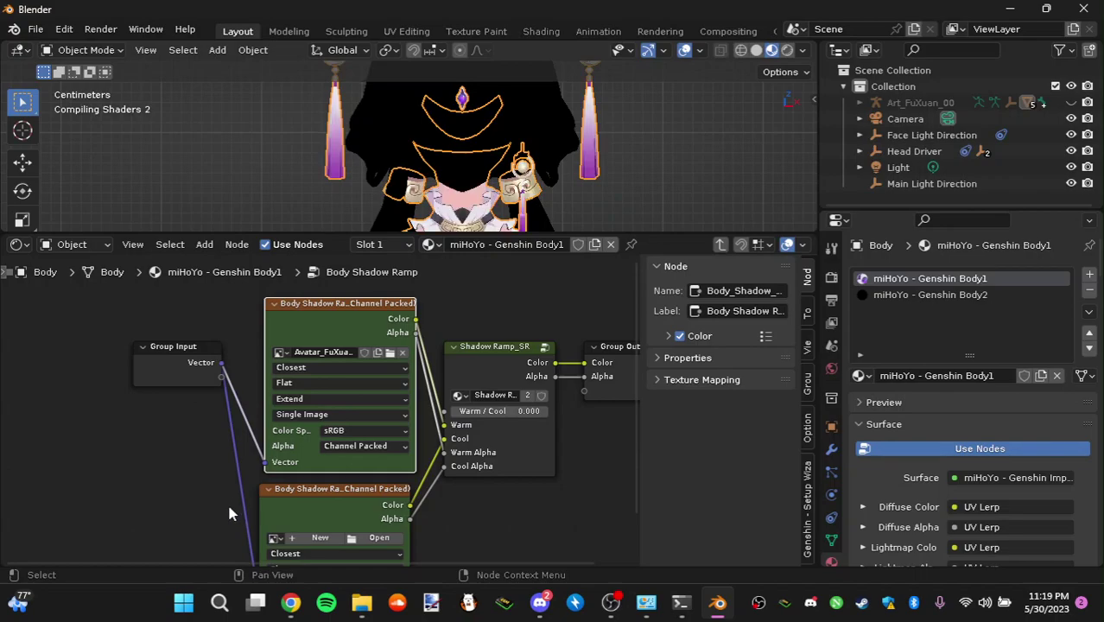
# - Load Avatar_FuXuan_00_Cool_Ramp.png into the second Body Shadow Ramp image node and set its alpha mode to Channel Packed
pyautogui.keyDown('shift'); pyautogui.scroll(-2, 259, 497); pyautogui.keyUp('shift')
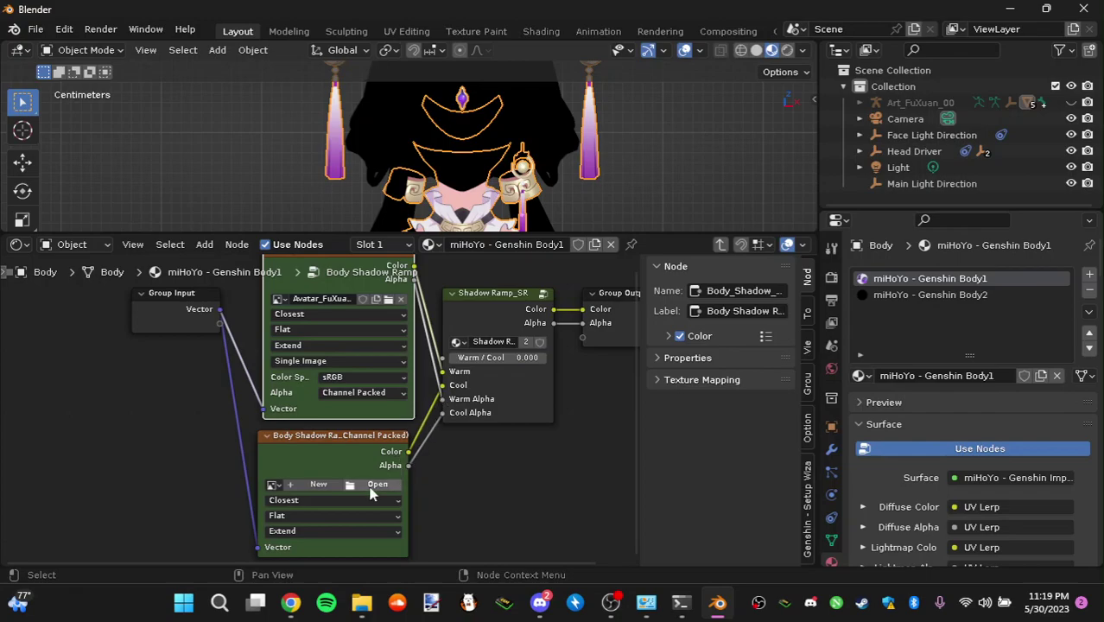
pyautogui.click(376, 485)
pyautogui.click(218, 416)
pyautogui.scroll(-1, 611, 361)
pyautogui.click(613, 367)
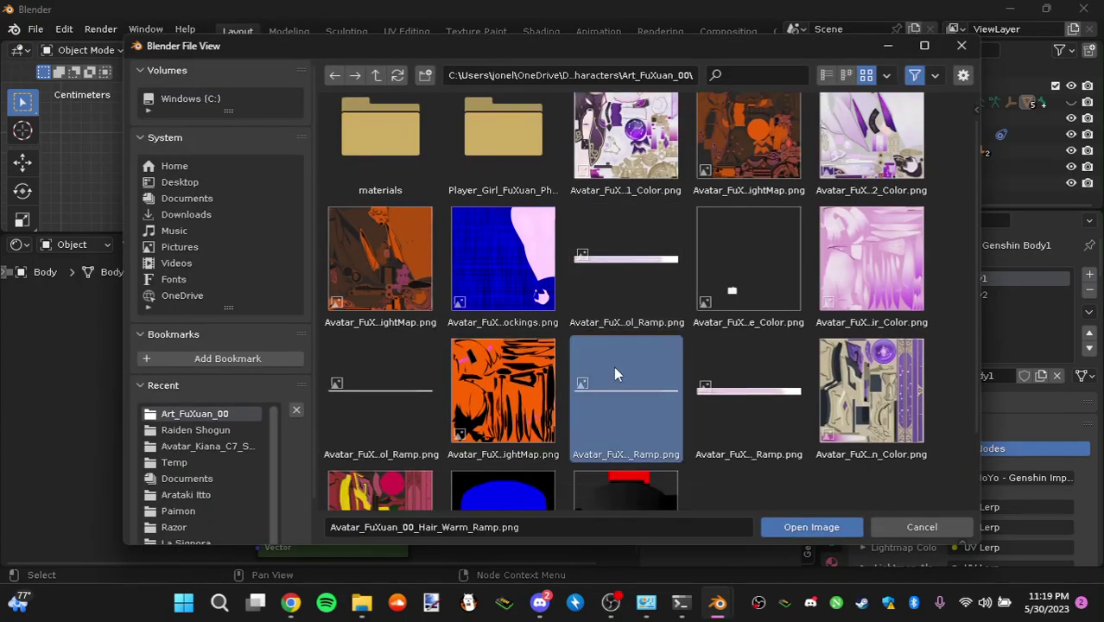
pyautogui.click(398, 380)
pyautogui.click(622, 314)
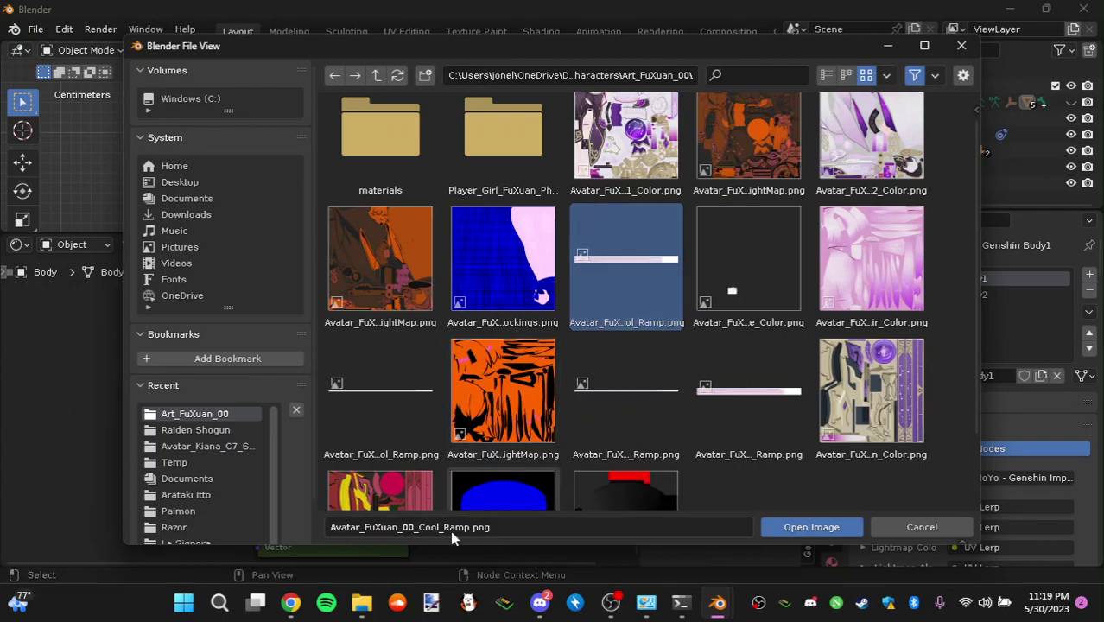
pyautogui.doubleClick(616, 281)
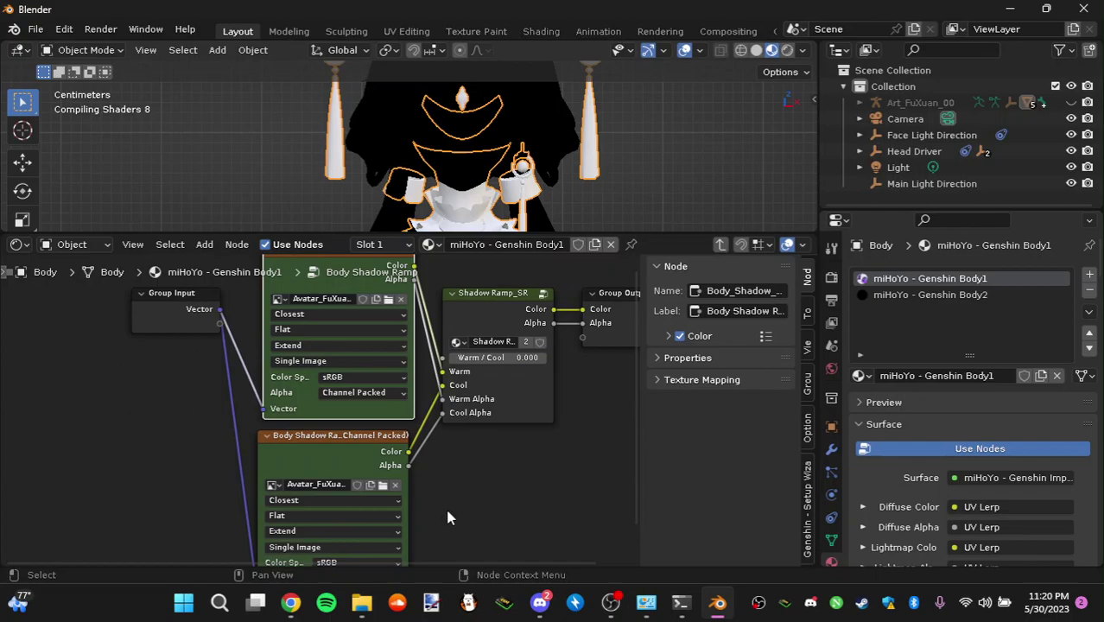
pyautogui.moveTo(447, 517); pyautogui.dragTo(457, 482, button='middle')
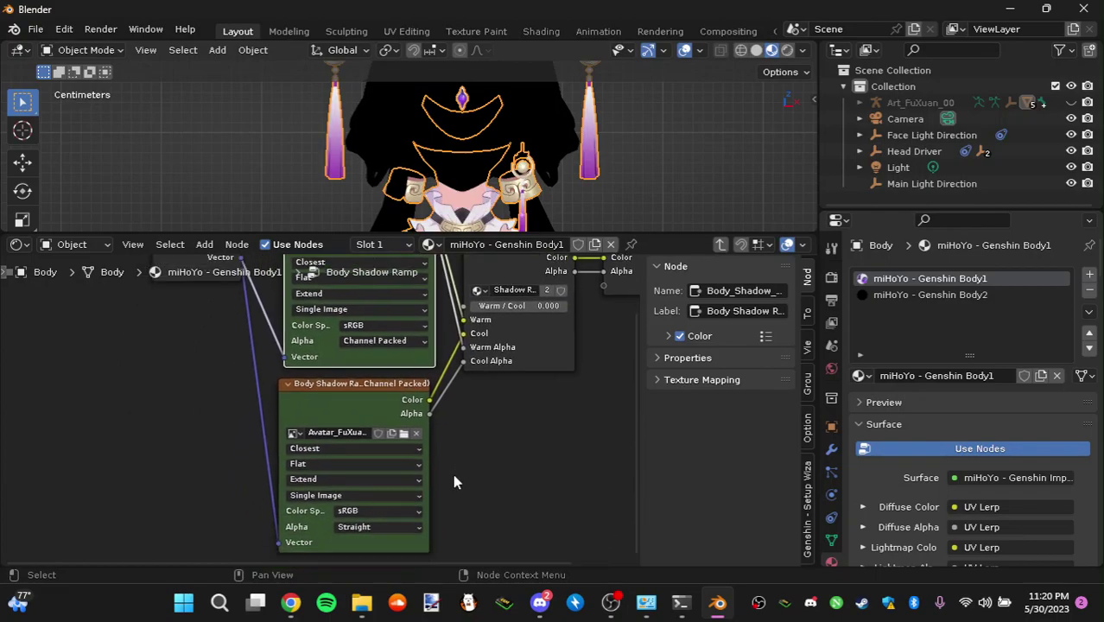
pyautogui.click(359, 529)
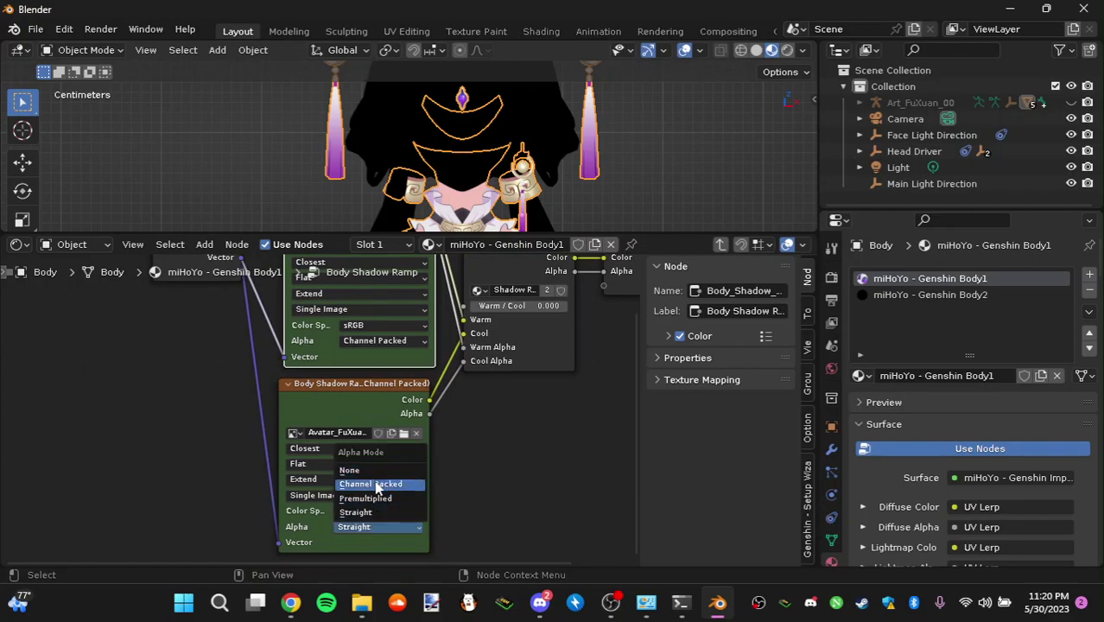
pyautogui.click(394, 486)
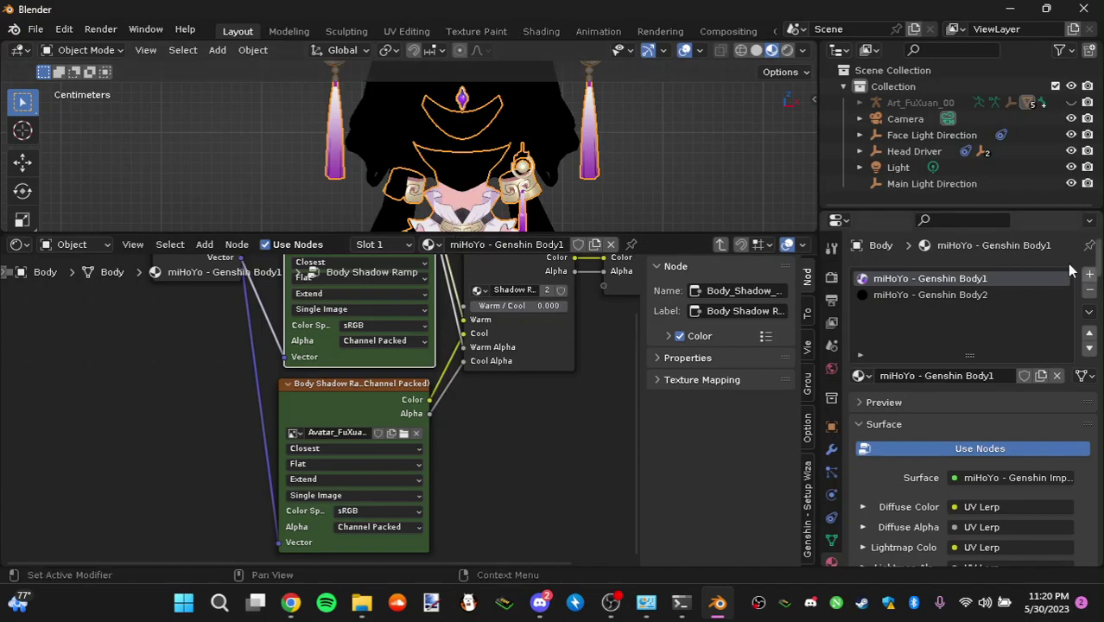
# - Make miHoYo - Genshin Body2 the active material, comparing its Diffuse nodes with those of miHoYo - Genshin Body1
pyautogui.scroll(-4, 536, 210)
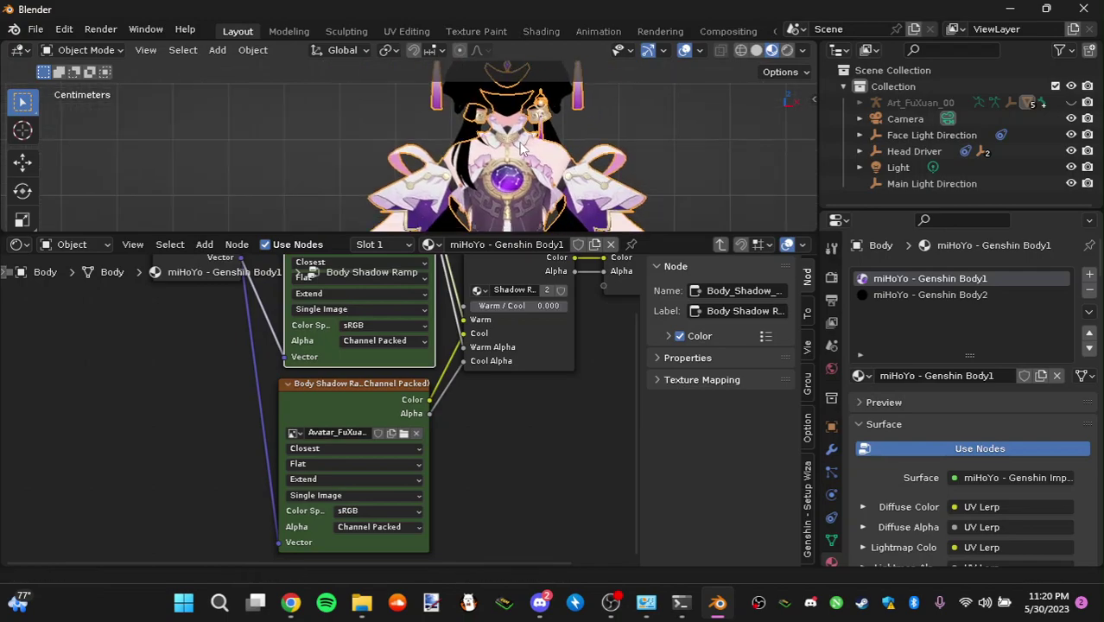
pyautogui.click(898, 296)
pyautogui.moveTo(361, 294); pyautogui.dragTo(121, 472, button='middle')
pyautogui.keyDown('shift'); pyautogui.scroll(10, 121, 472); pyautogui.keyUp('shift')
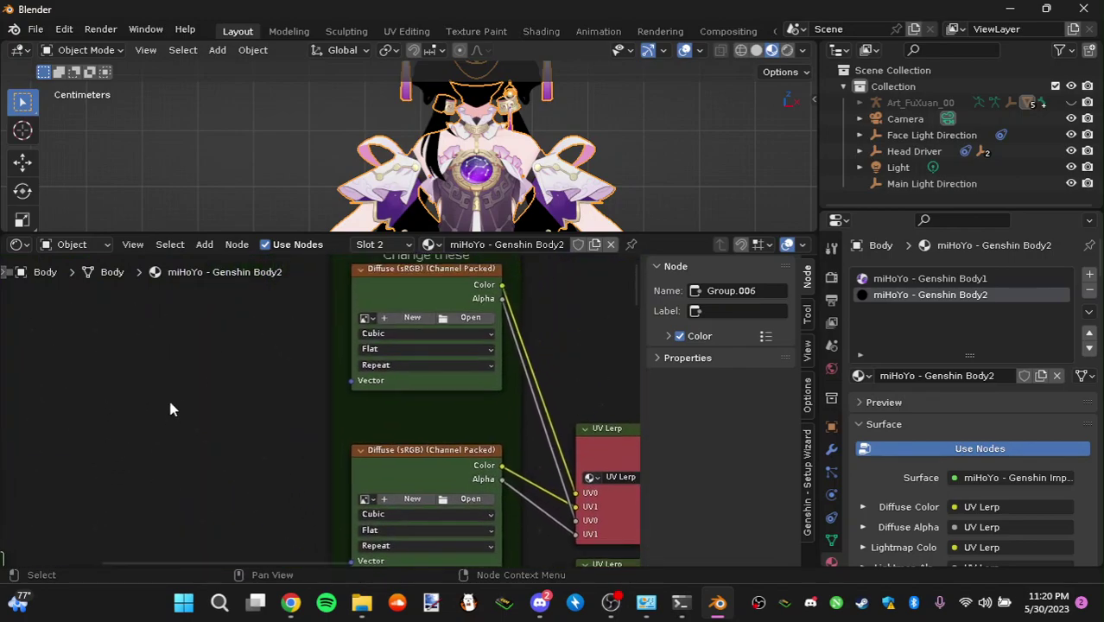
pyautogui.click(918, 279)
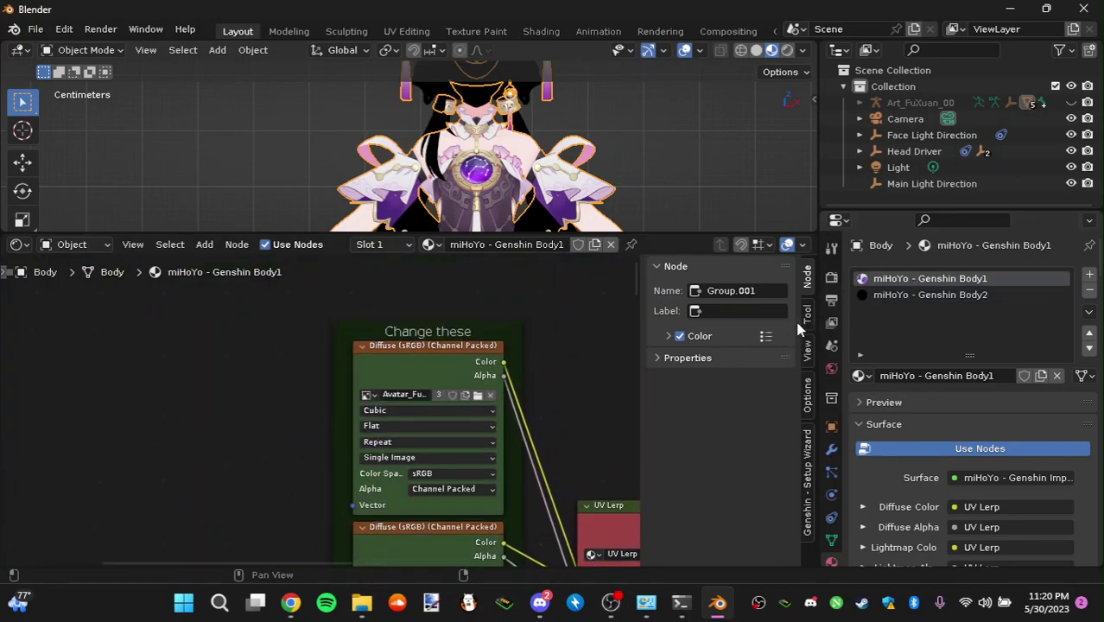
pyautogui.click(903, 294)
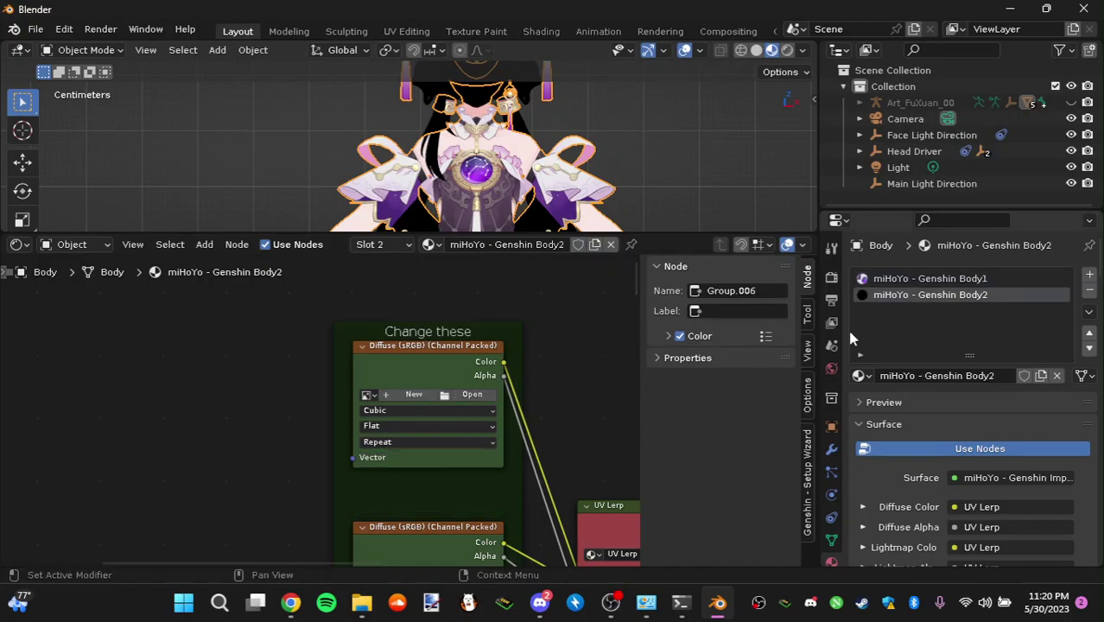
# - Load Avatar_FuXuan_00_Body2_Color.png into the first Diffuse node of the Body2 material and set its alpha mode to Channel Packed
pyautogui.click(476, 395)
pyautogui.click(251, 414)
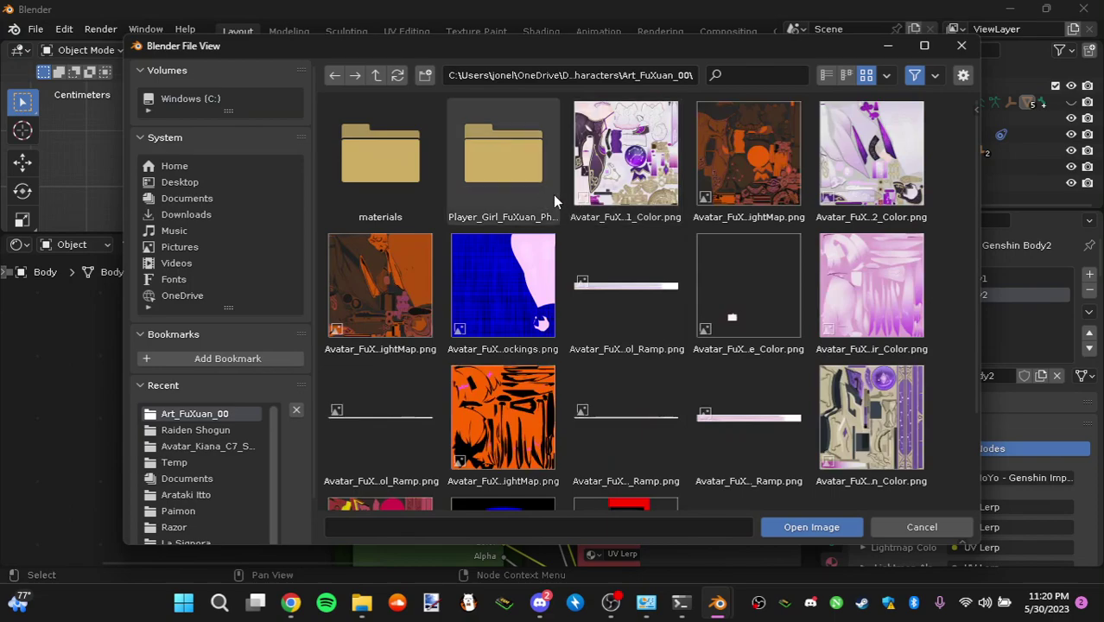
pyautogui.click(853, 166)
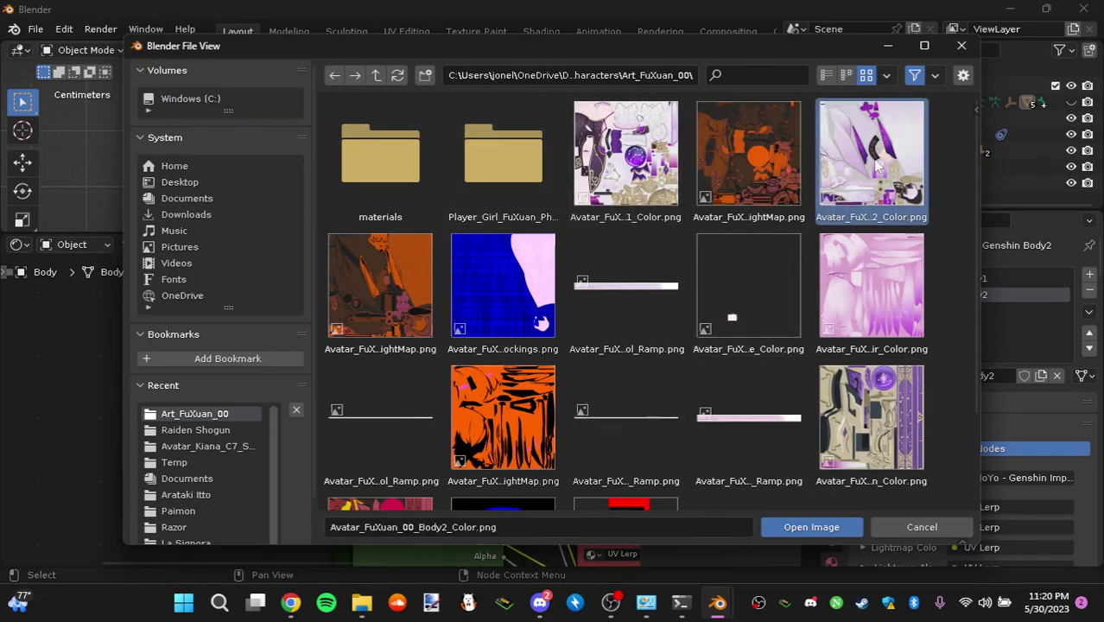
pyautogui.click(827, 76)
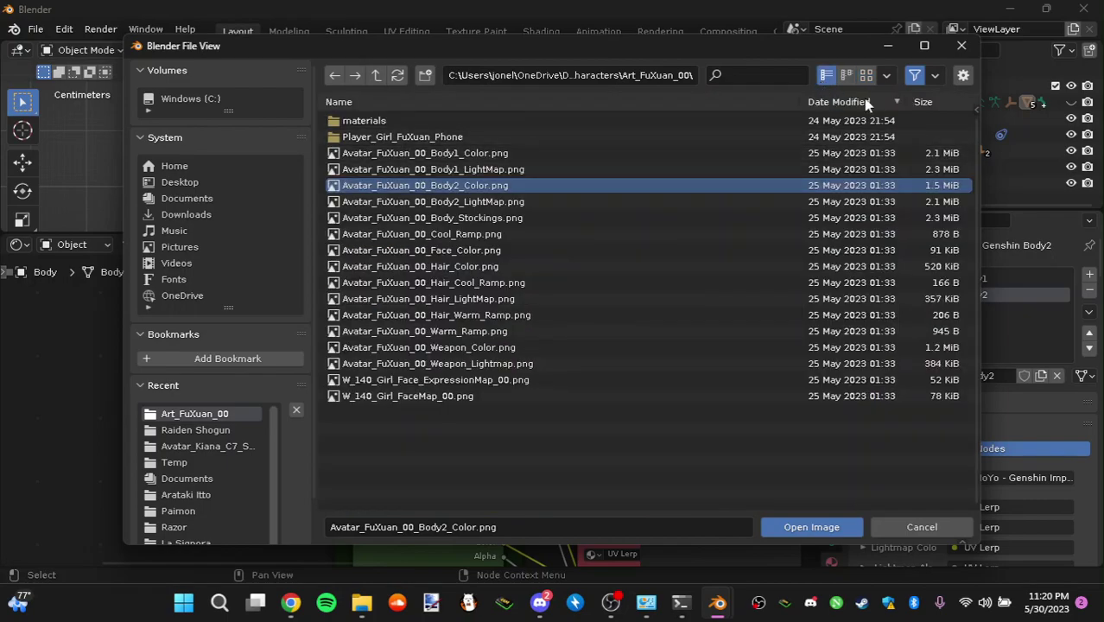
pyautogui.click(866, 75)
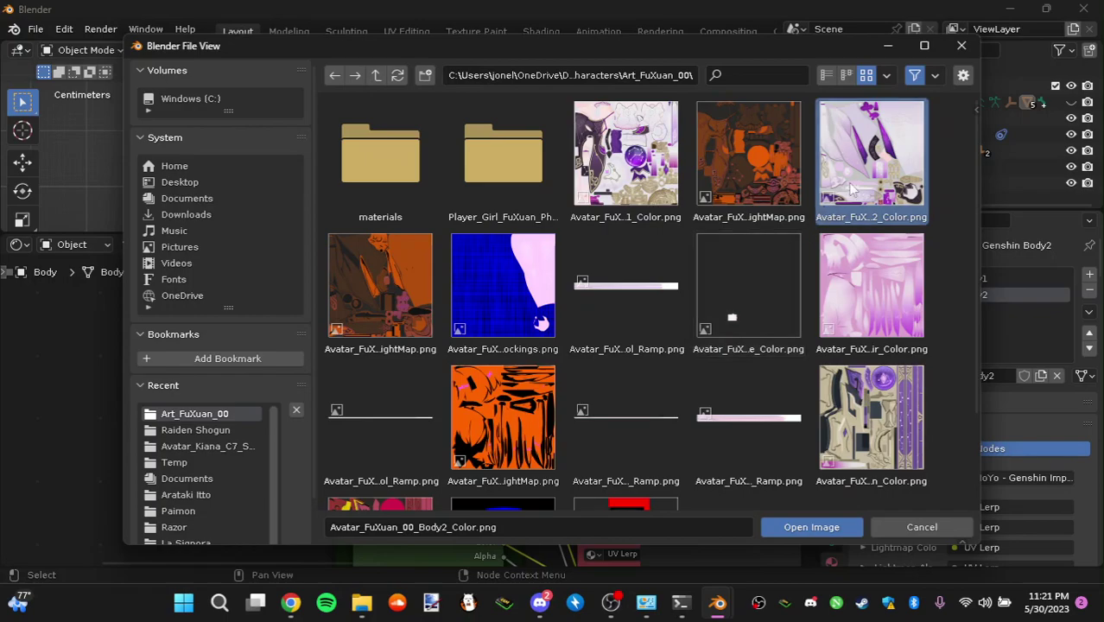
pyautogui.click(811, 527)
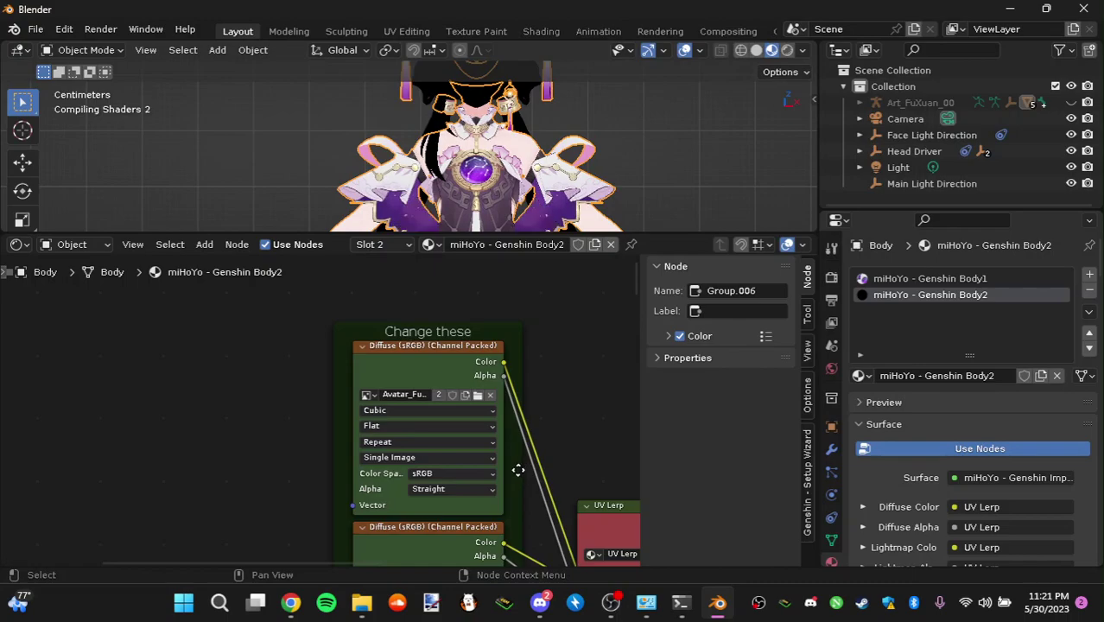
pyautogui.click(434, 489)
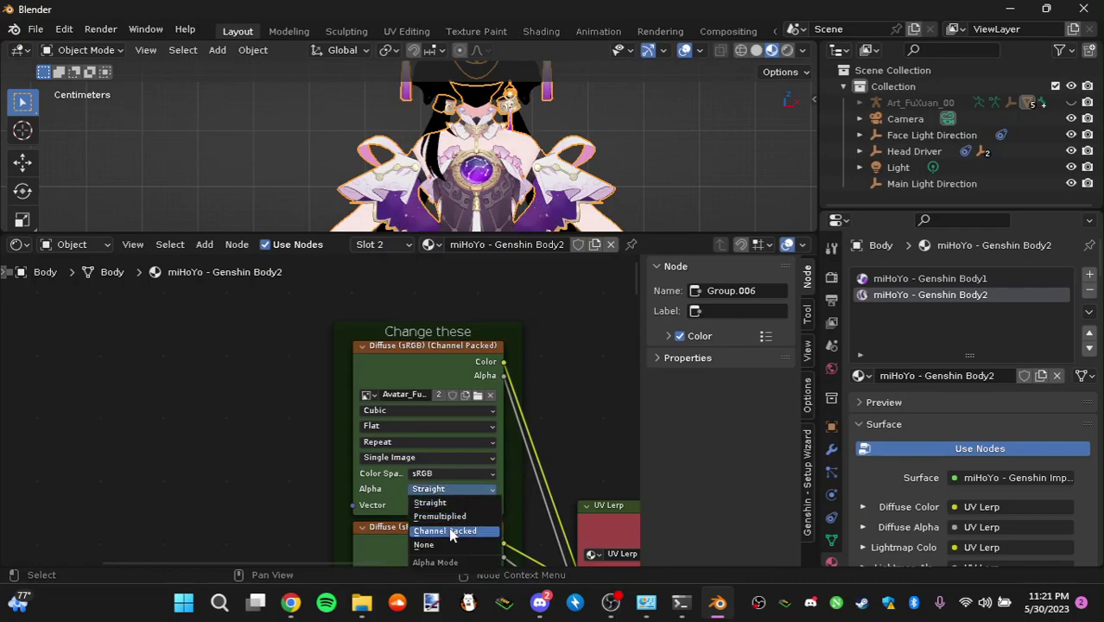
pyautogui.click(486, 529)
# - Load Avatar_FuXuan_00_Body2_Color.png into the second Diffuse node of the Body2 material
pyautogui.moveTo(529, 461); pyautogui.dragTo(456, 445, button='middle')
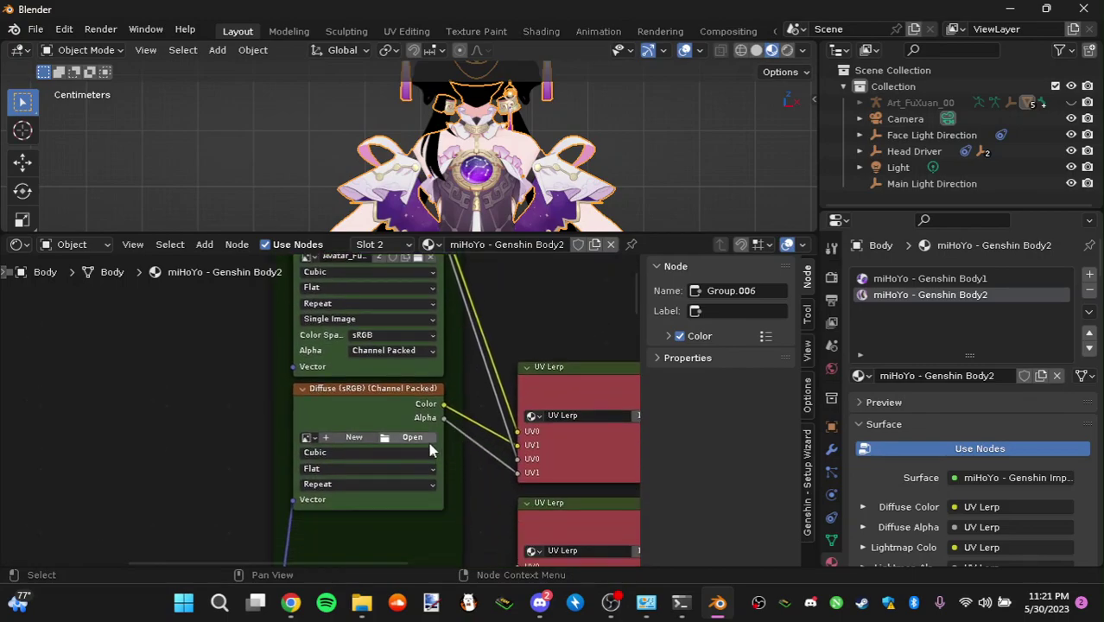
pyautogui.click(429, 442)
pyautogui.click(195, 414)
pyautogui.doubleClick(826, 181)
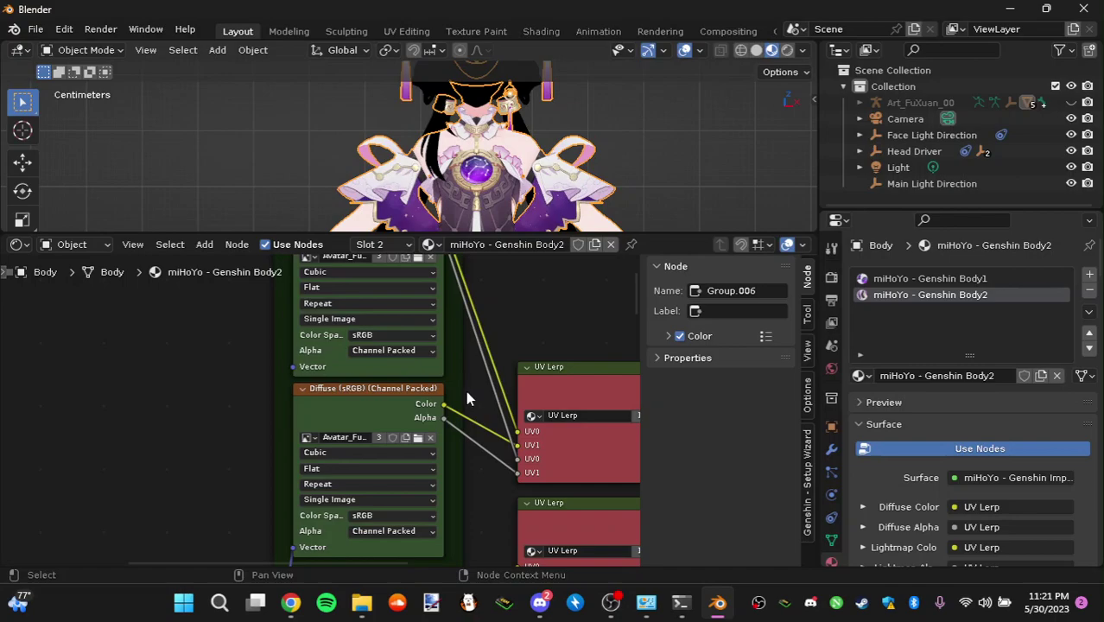
# - Load Avatar_FuXuan_00_Body2_LightMap.png into the first Lightmap node of the Body2 material
pyautogui.scroll(-5, 473, 470)
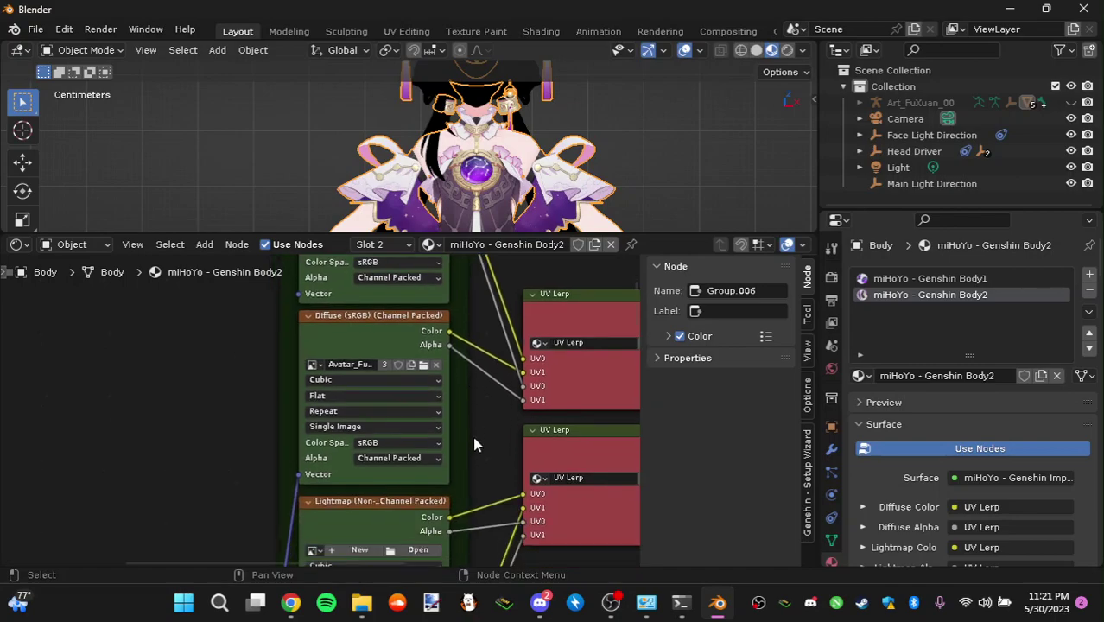
pyautogui.click(430, 453)
pyautogui.click(194, 414)
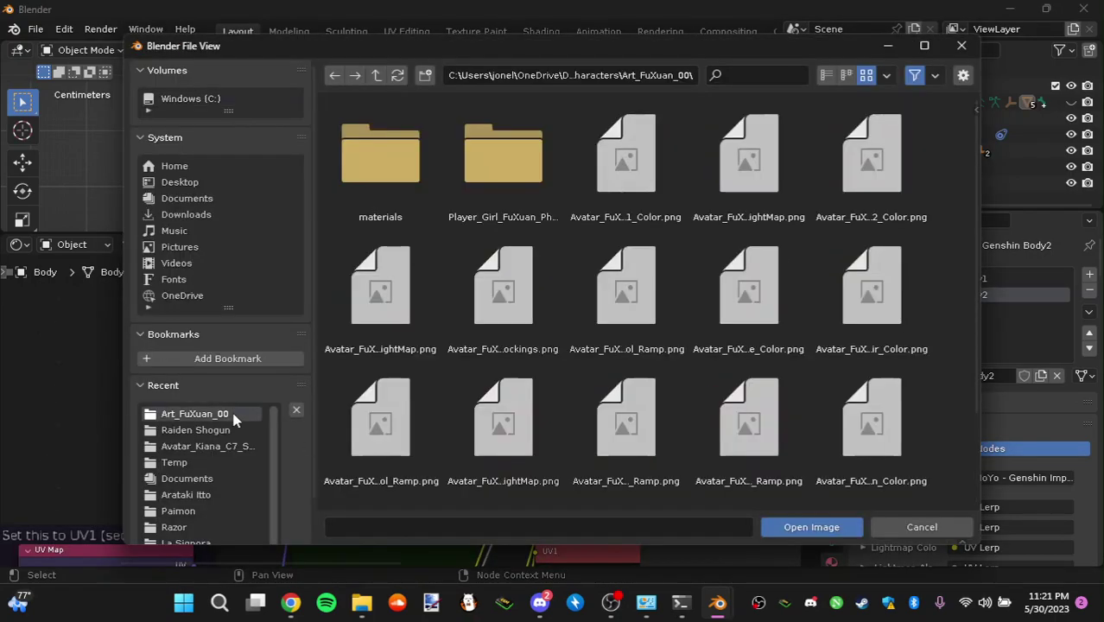
pyautogui.click(380, 285)
pyautogui.click(877, 175)
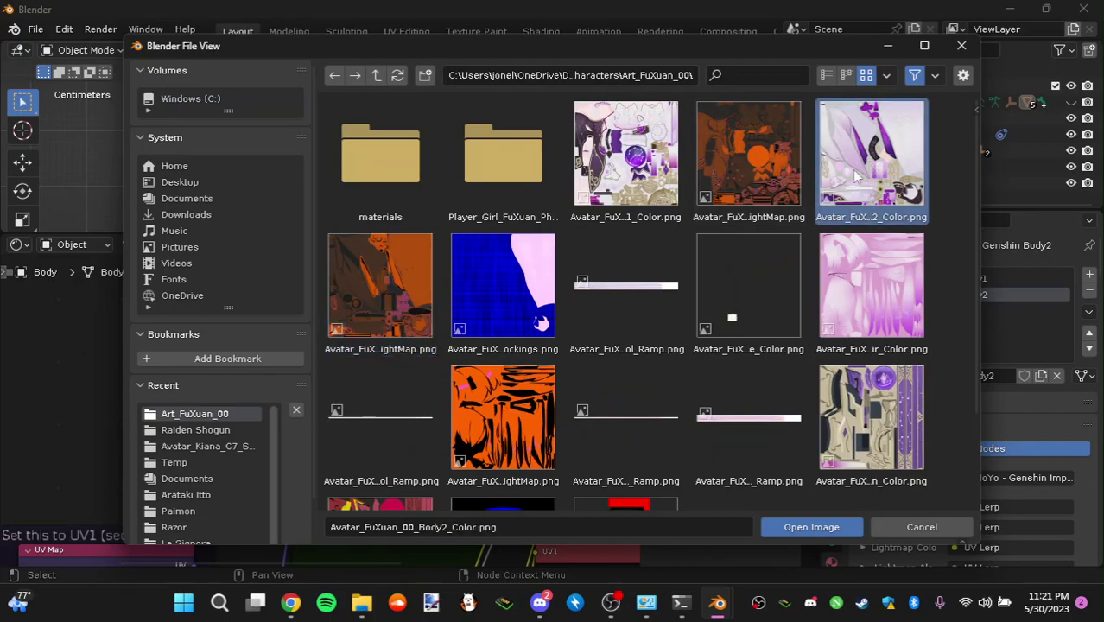
pyautogui.click(397, 289)
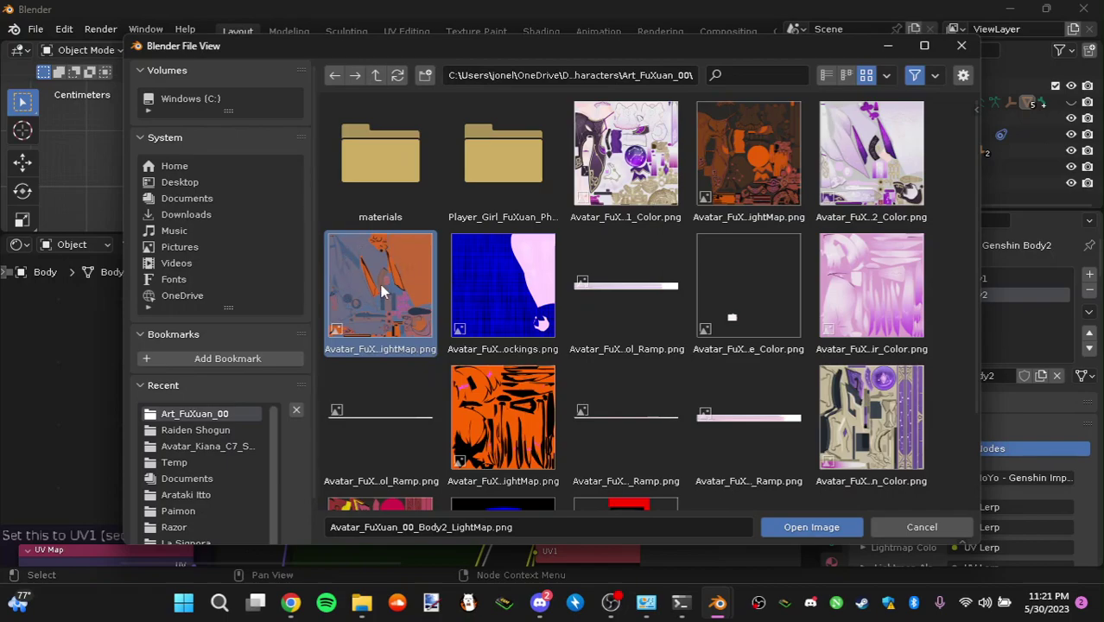
pyautogui.doubleClick(347, 264)
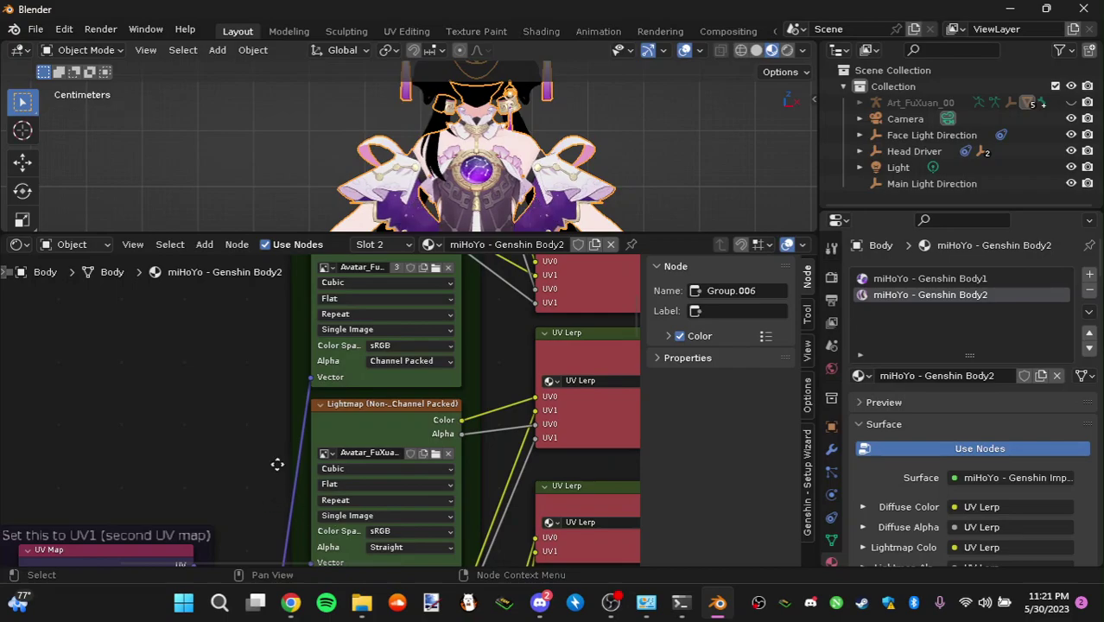
# - Set the first Lightmap node's color space to Non-Color and its alpha mode to Channel Packed
pyautogui.moveTo(278, 471); pyautogui.dragTo(285, 413, button='middle')
pyautogui.click(412, 473)
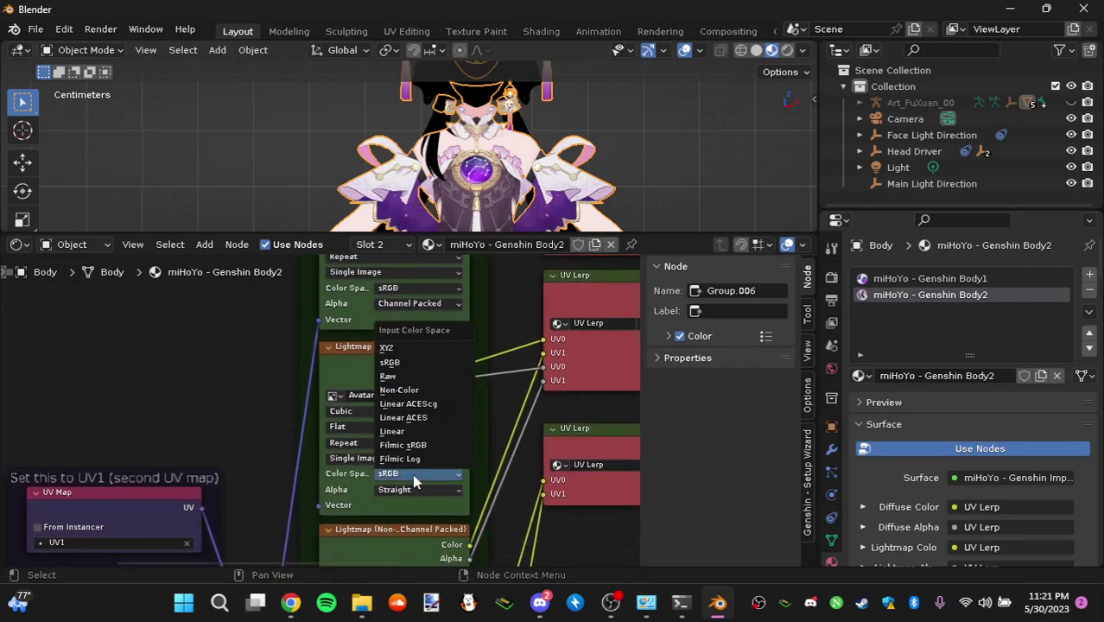
pyautogui.click(409, 390)
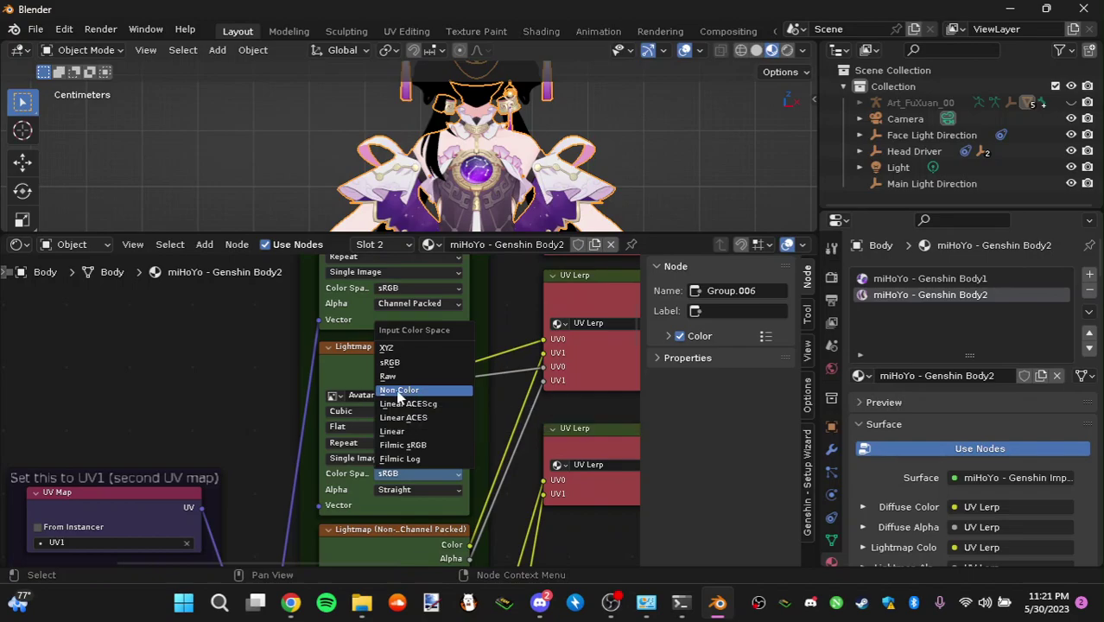
pyautogui.click(381, 487)
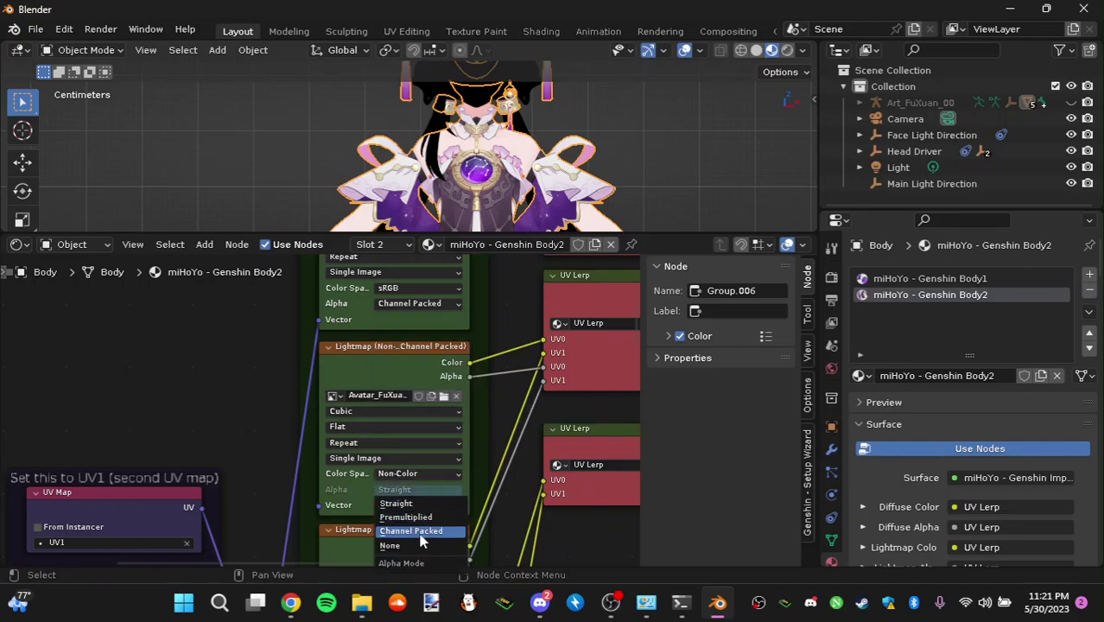
pyautogui.click(415, 532)
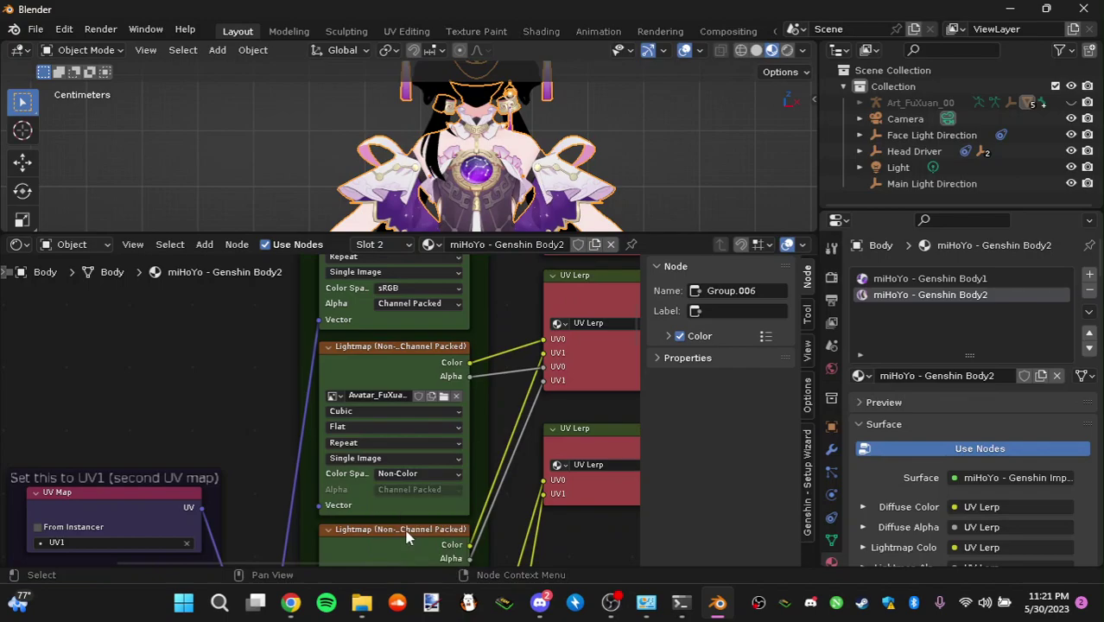
# - Load Avatar_FuXuan_00_Body2_LightMap.png into the second Lightmap node of the Body2 material
pyautogui.moveTo(261, 315); pyautogui.dragTo(251, 353, button='middle')
pyautogui.scroll(-10, 251, 353)
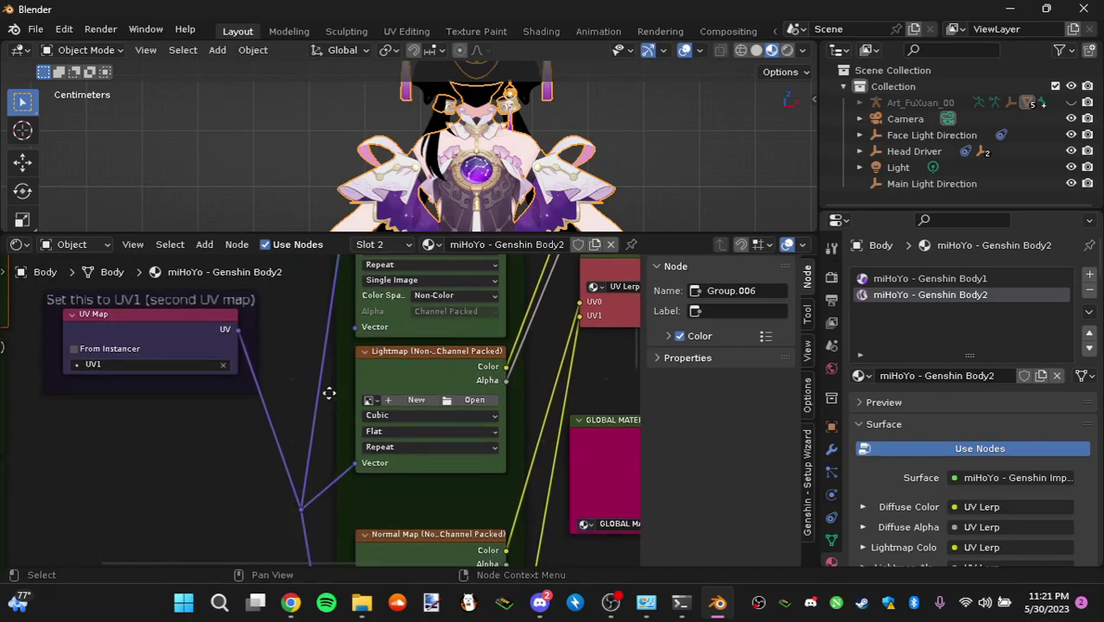
pyautogui.click(214, 413)
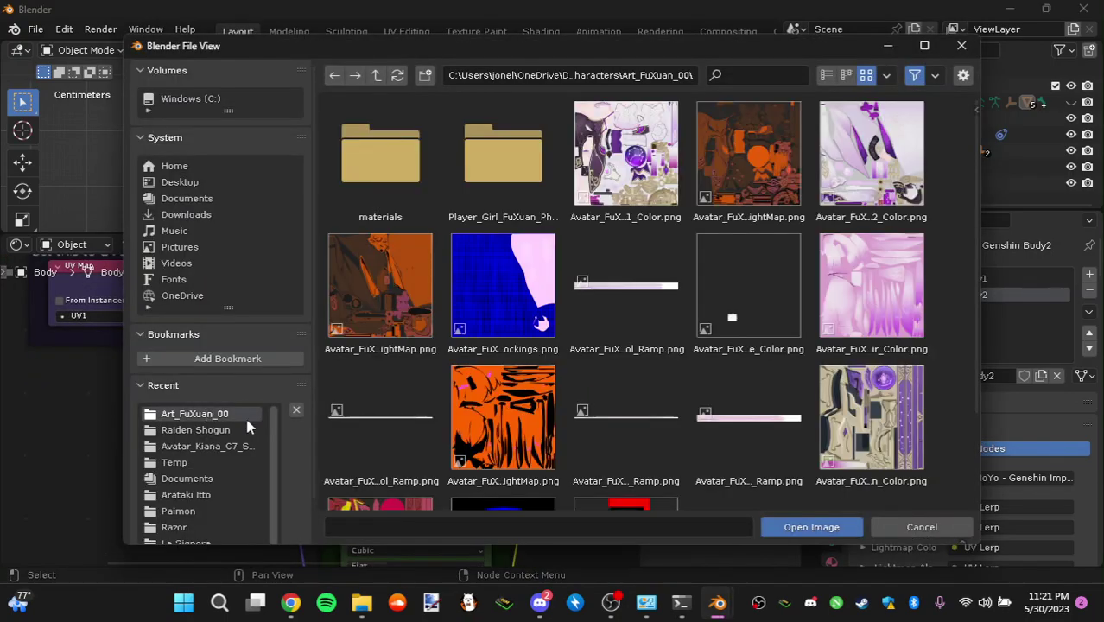
pyautogui.scroll(-2, 380, 259)
pyautogui.click(378, 211)
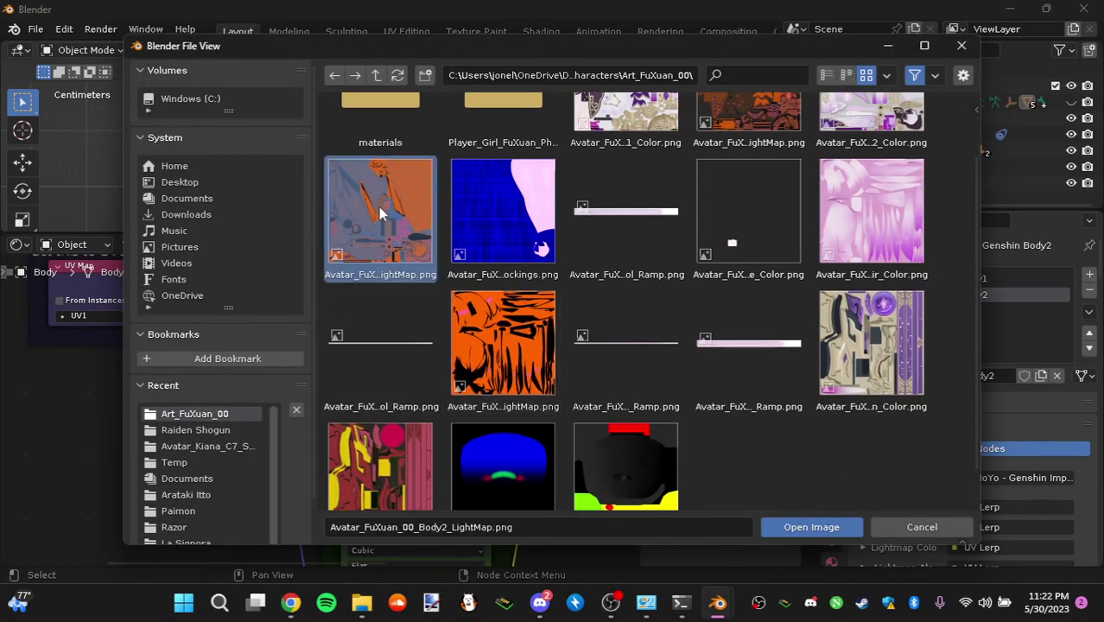
pyautogui.doubleClick(378, 206)
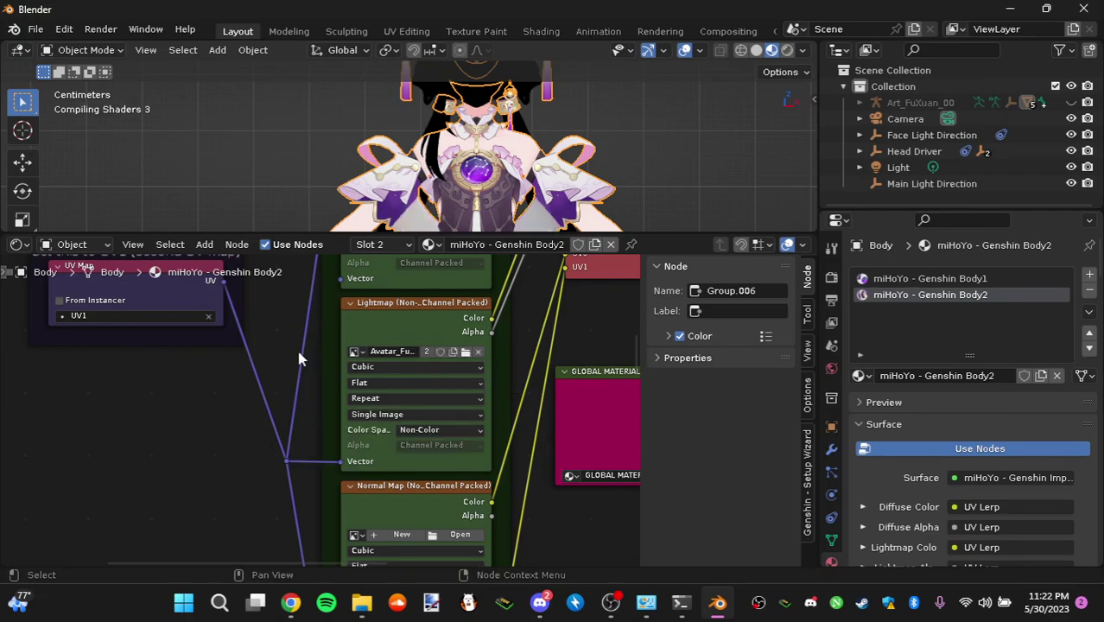
pyautogui.moveTo(298, 359); pyautogui.dragTo(417, 539, button='middle')
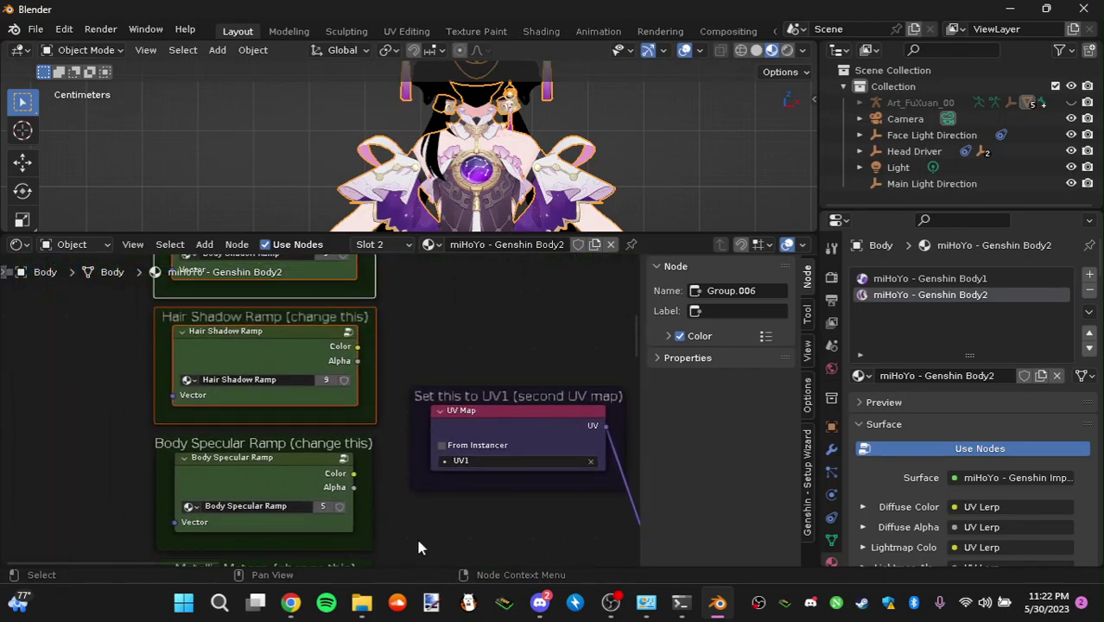
pyautogui.moveTo(382, 330); pyautogui.dragTo(434, 352, button='middle')
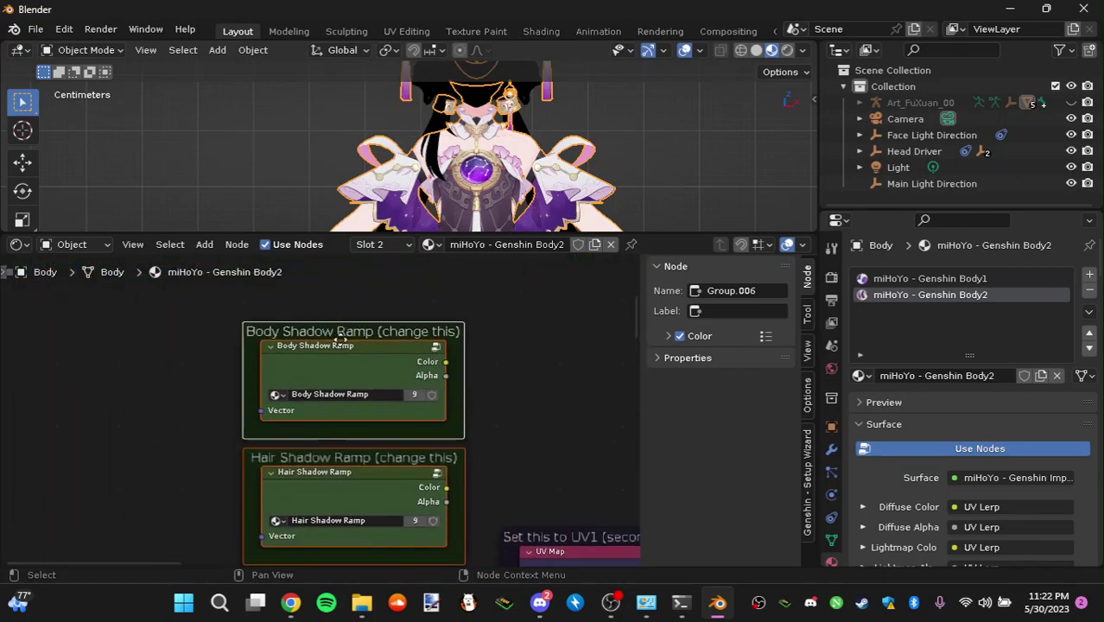
pyautogui.click(437, 345)
pyautogui.moveTo(226, 456)
pyautogui.mouseDown(button='middle')
pyautogui.moveTo(237, 399)
pyautogui.moveTo(243, 449)
pyautogui.mouseUp(button='middle')
pyautogui.click(721, 244)
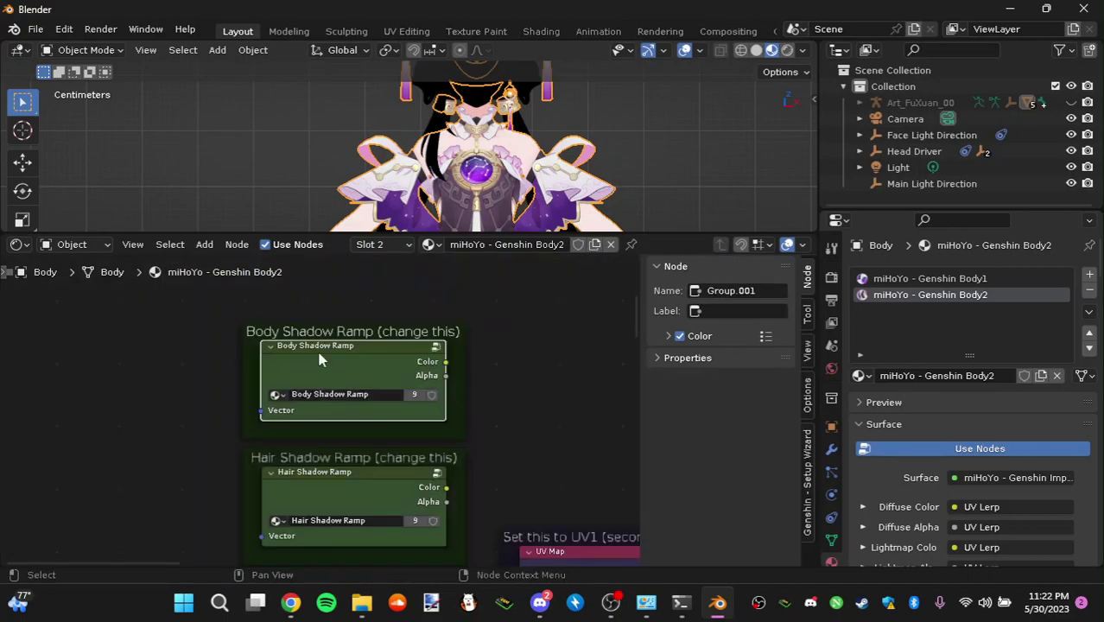
pyautogui.moveTo(189, 381); pyautogui.dragTo(194, 402, button='middle')
pyautogui.click(511, 427)
pyautogui.moveTo(560, 445); pyautogui.dragTo(488, 395, button='middle')
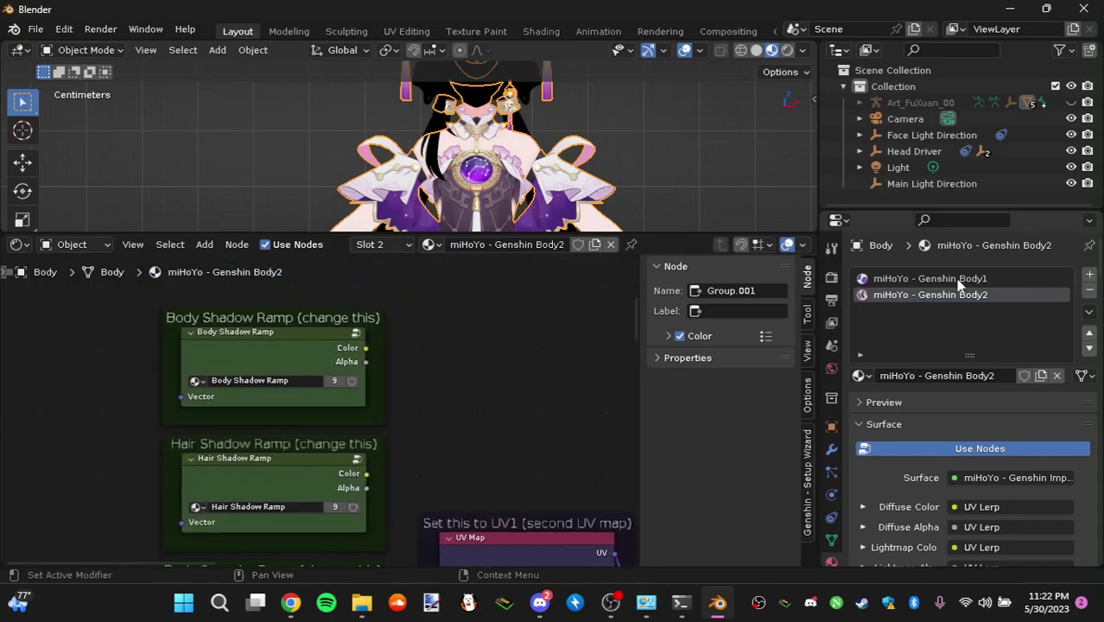
# - Set the UV Map node of the Body2 material to UV0
pyautogui.moveTo(544, 370); pyautogui.dragTo(507, 341, button='middle')
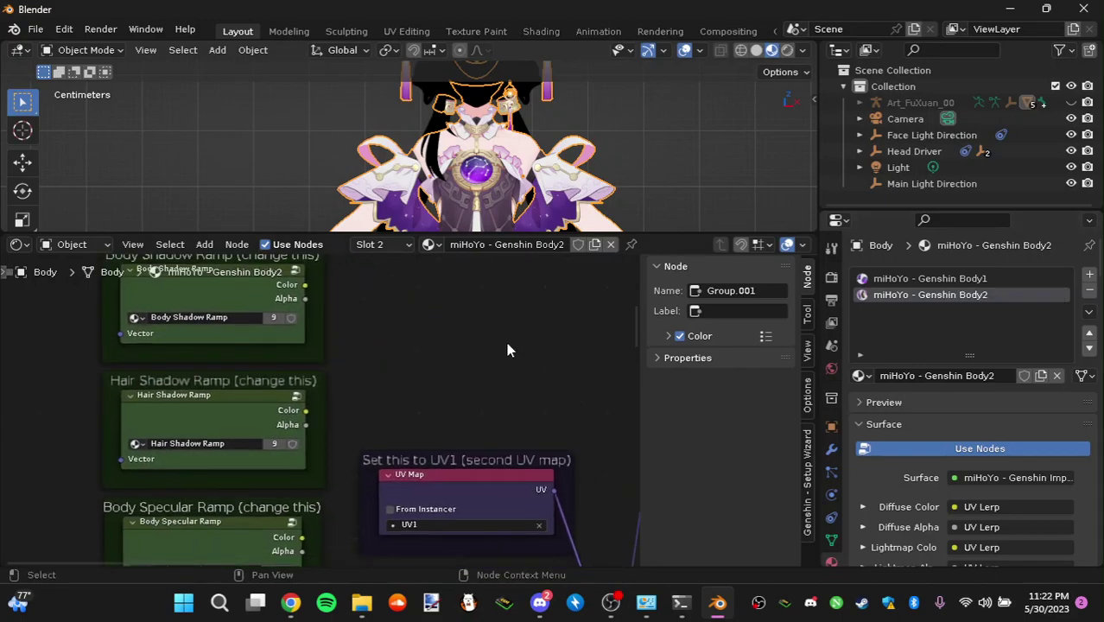
pyautogui.scroll(-2, 512, 375)
pyautogui.moveTo(514, 382); pyautogui.dragTo(411, 402, button='middle')
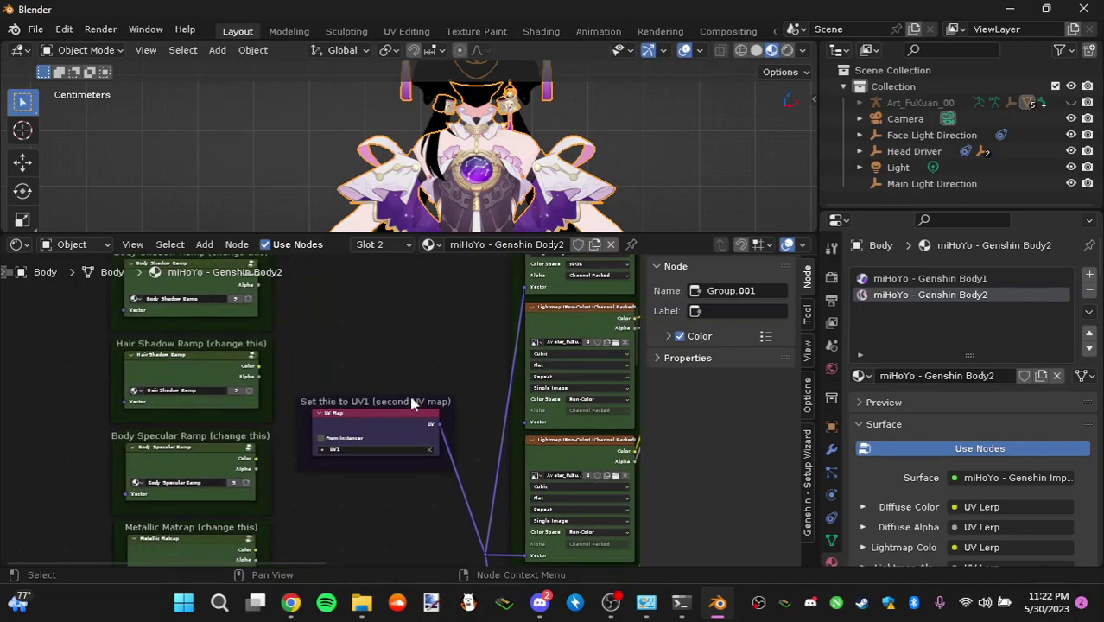
pyautogui.click(337, 451)
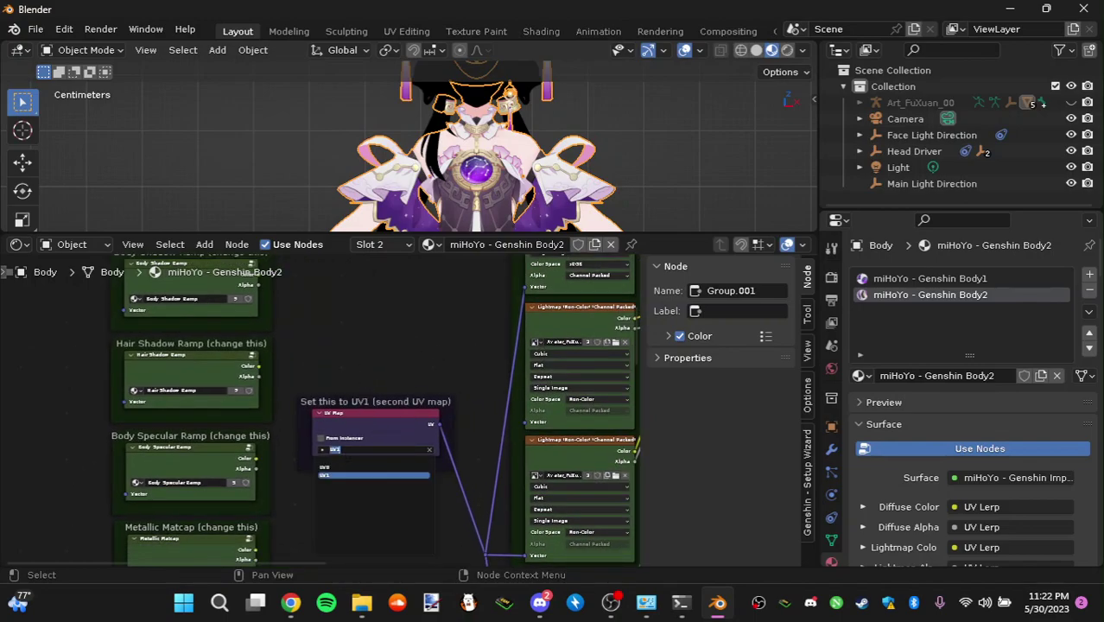
pyautogui.click(340, 469)
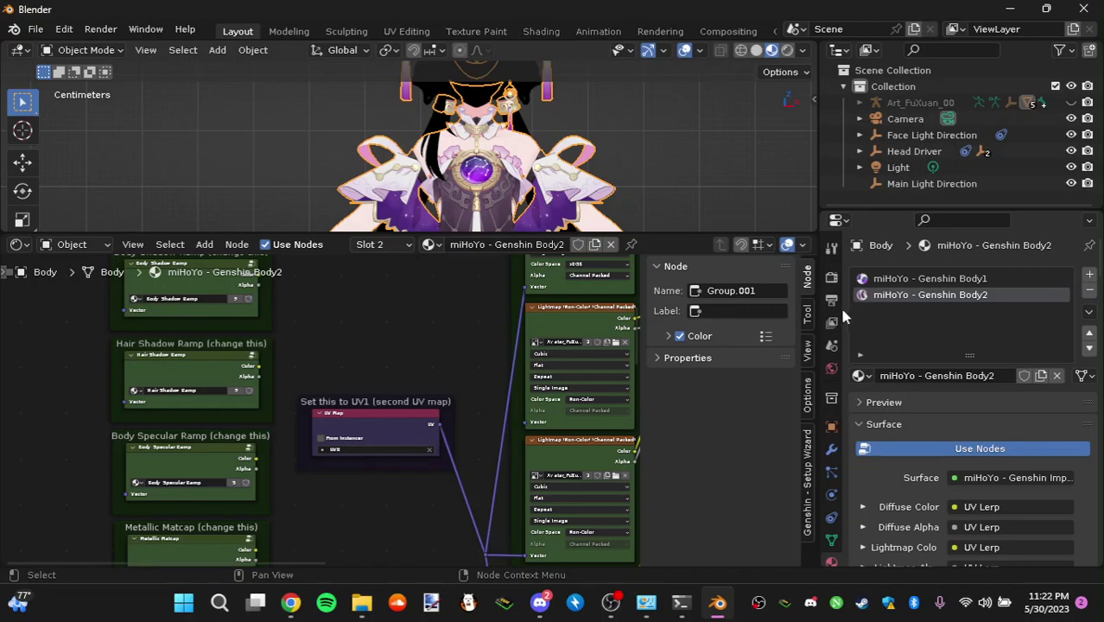
pyautogui.click(890, 280)
pyautogui.click(890, 295)
pyautogui.click(886, 279)
pyautogui.click(890, 294)
# - Enlarge the 3D viewport above the node editor and select the Hair mesh to show its material nodes
pyautogui.moveTo(516, 234); pyautogui.dragTo(517, 340)
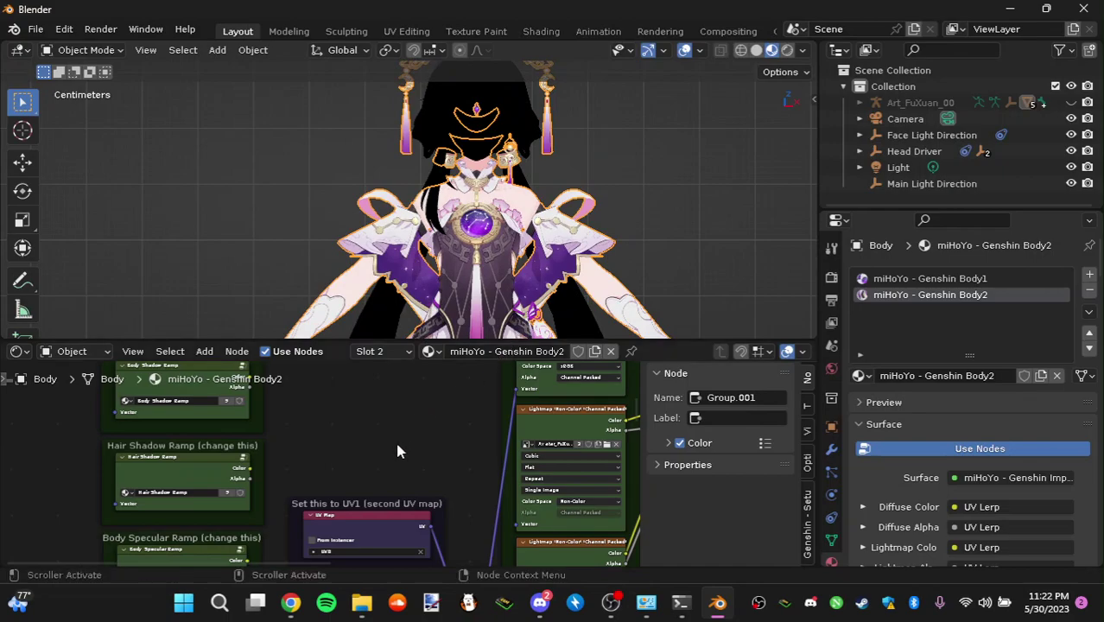
pyautogui.click(494, 154)
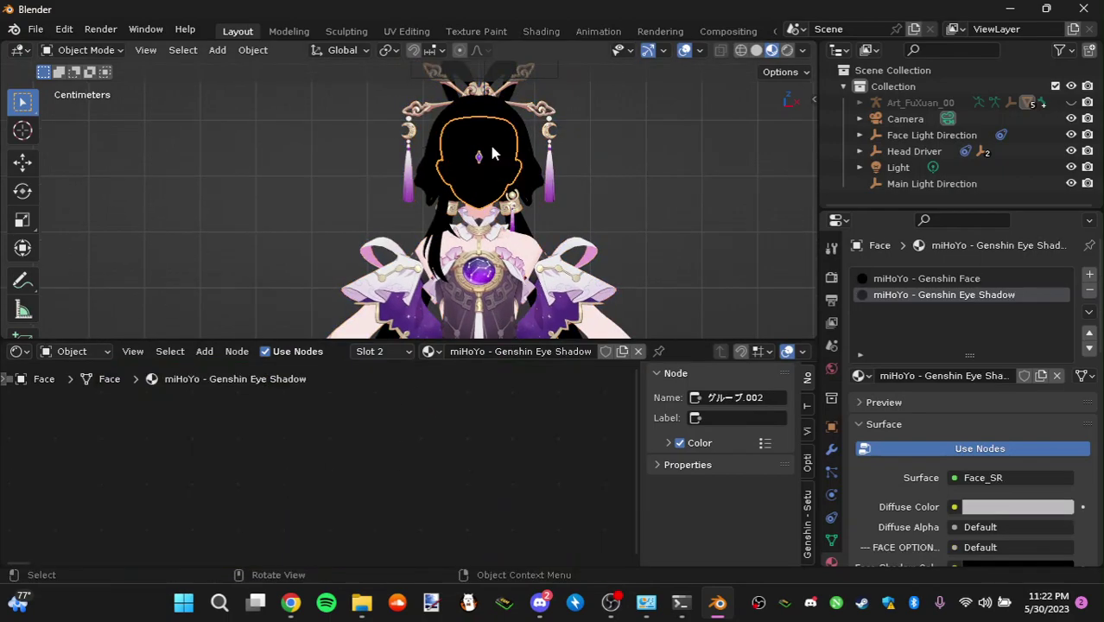
pyautogui.click(529, 160)
pyautogui.click(529, 161)
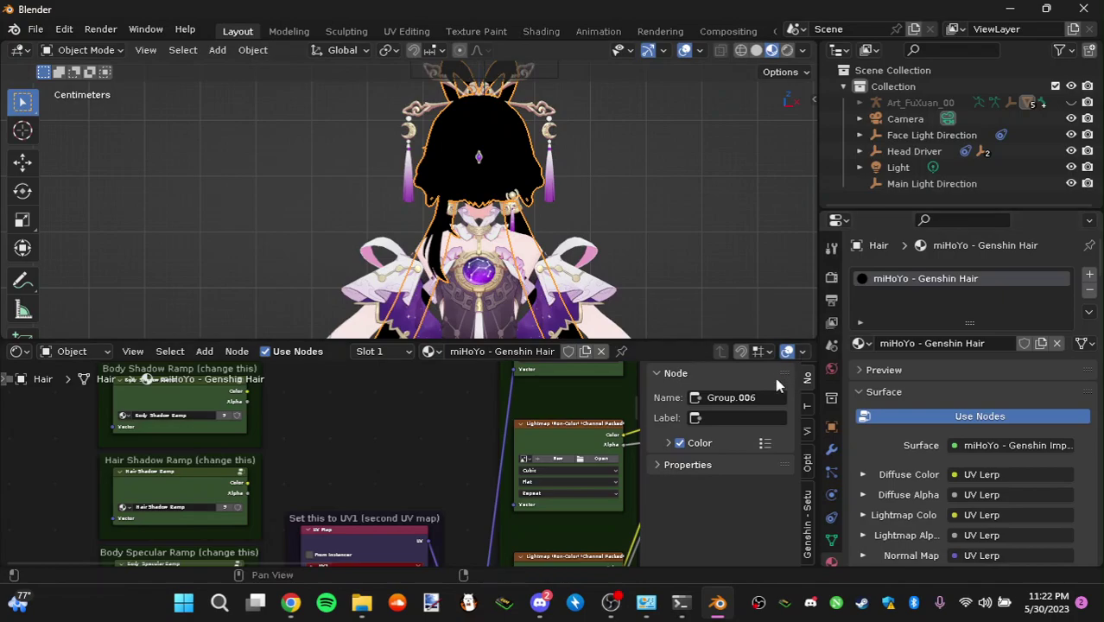
# - Load Avatar_FuXuan_00_Hair_Color.png into the first Diffuse node of the Hair material and set its alpha mode to Channel Packed
pyautogui.moveTo(399, 424); pyautogui.dragTo(313, 495, button='middle')
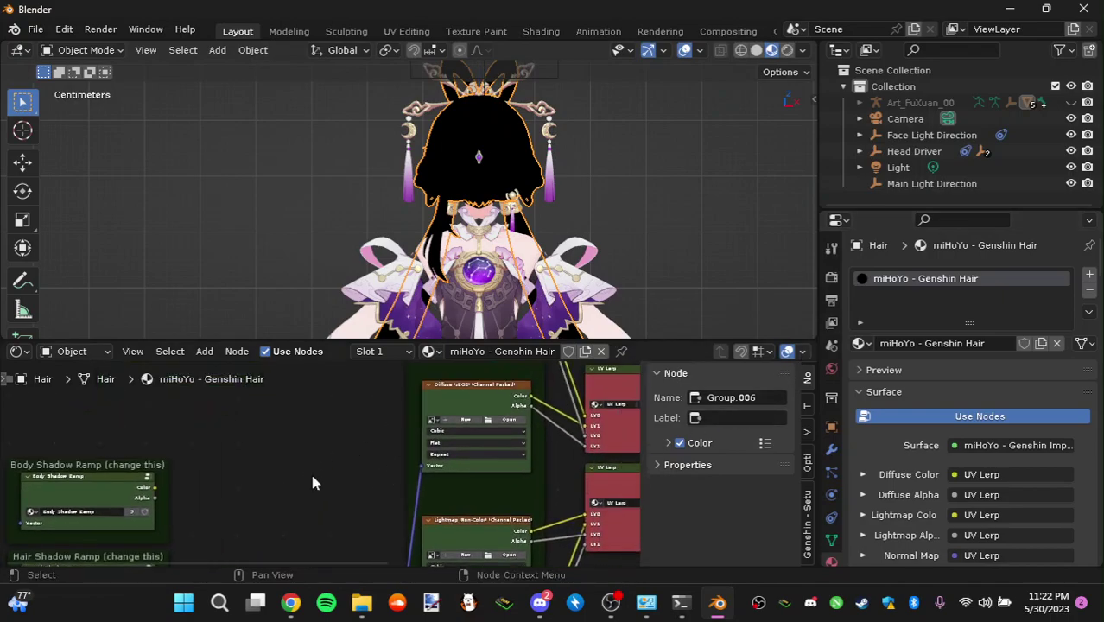
pyautogui.hscroll(-5, 340, 459)
pyautogui.click(445, 483)
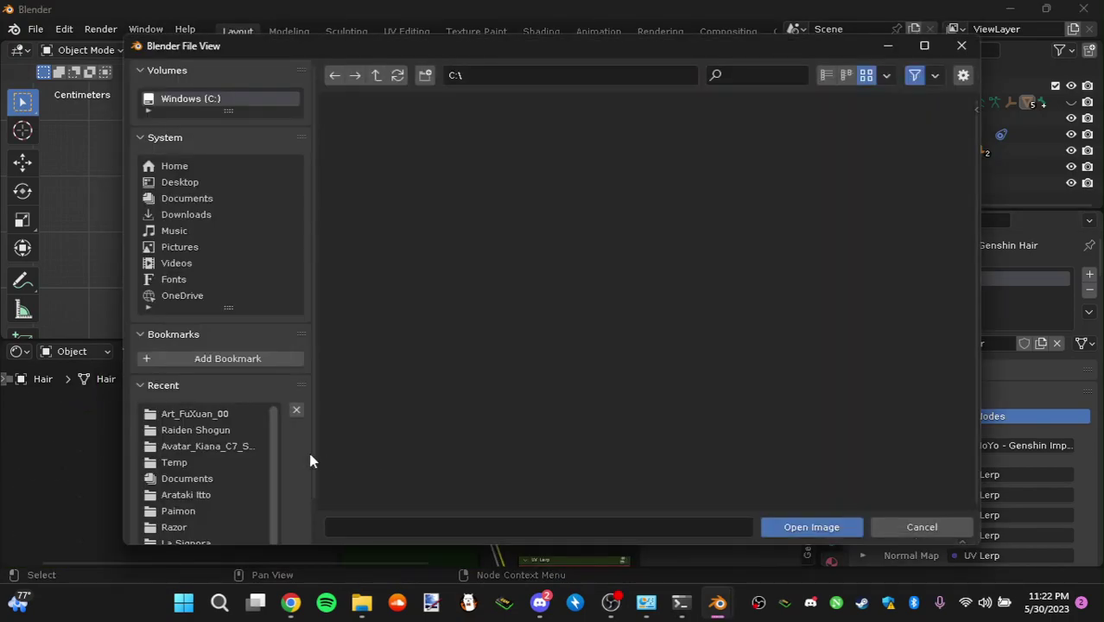
pyautogui.click(207, 413)
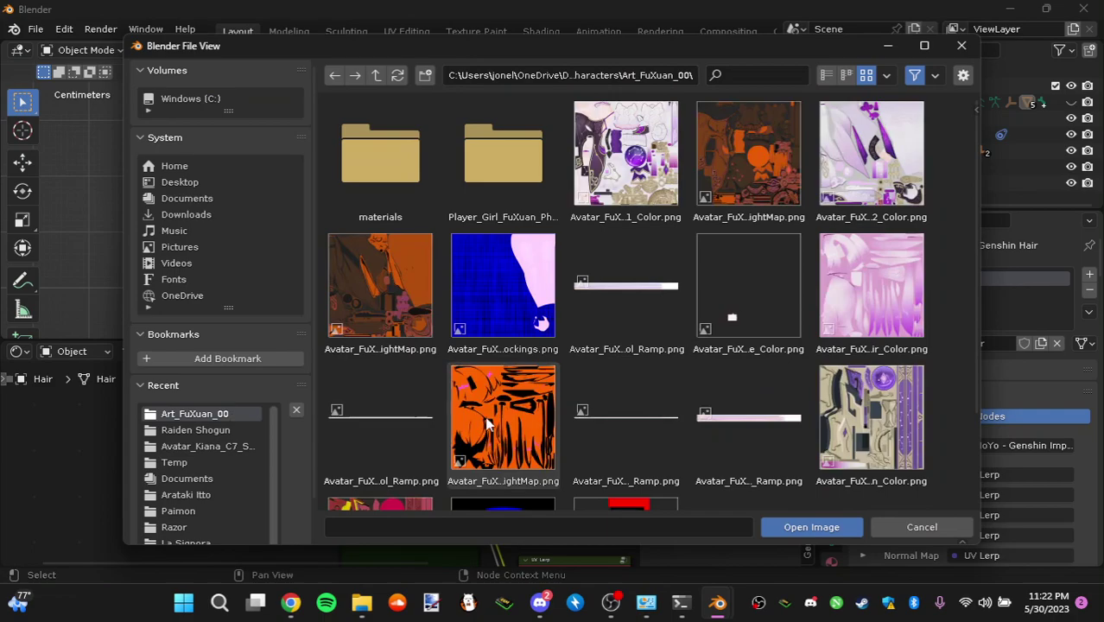
pyautogui.click(868, 283)
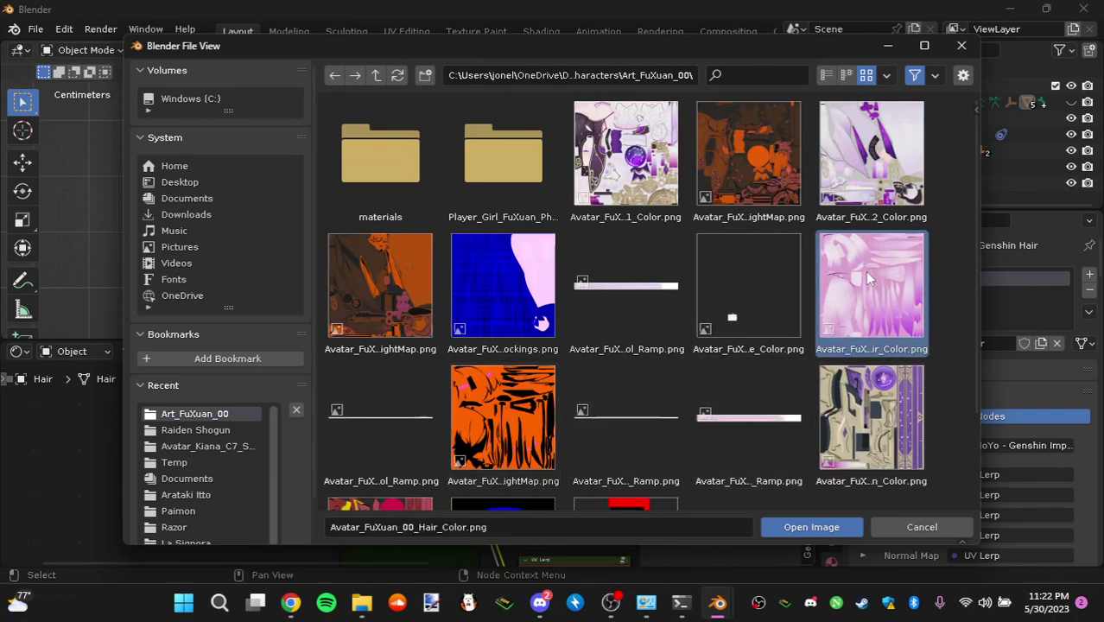
pyautogui.doubleClick(863, 273)
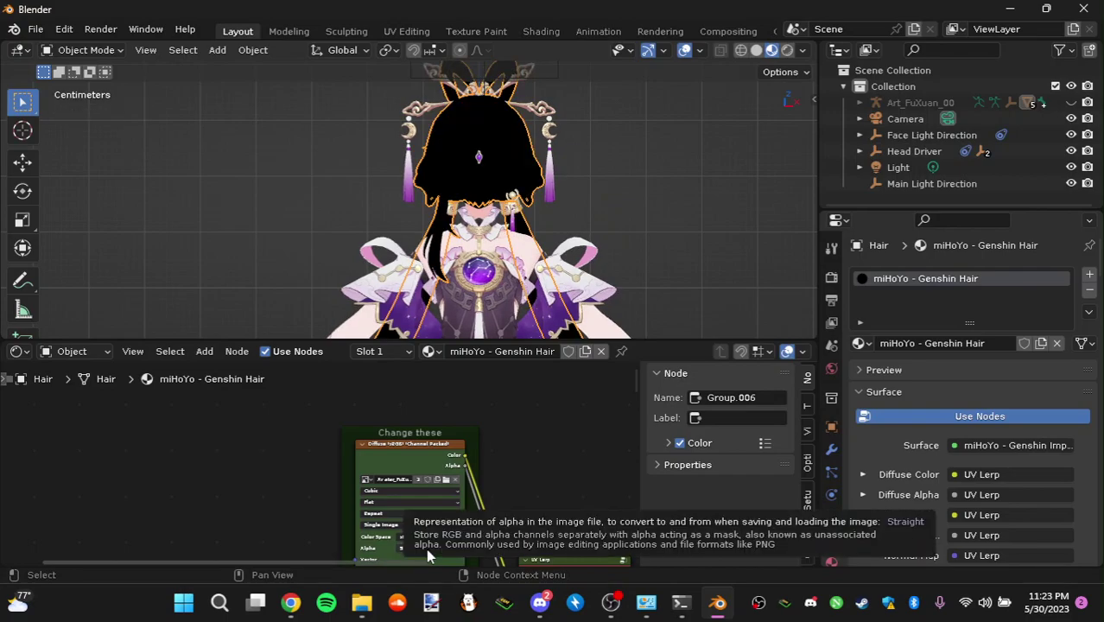
pyautogui.click(412, 546)
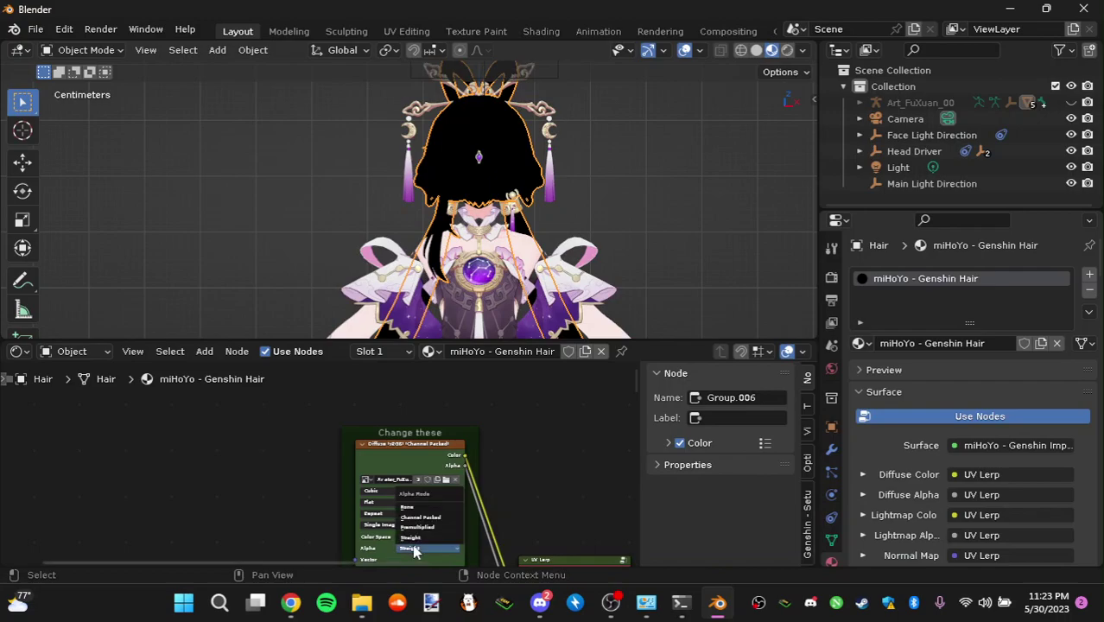
pyautogui.click(441, 517)
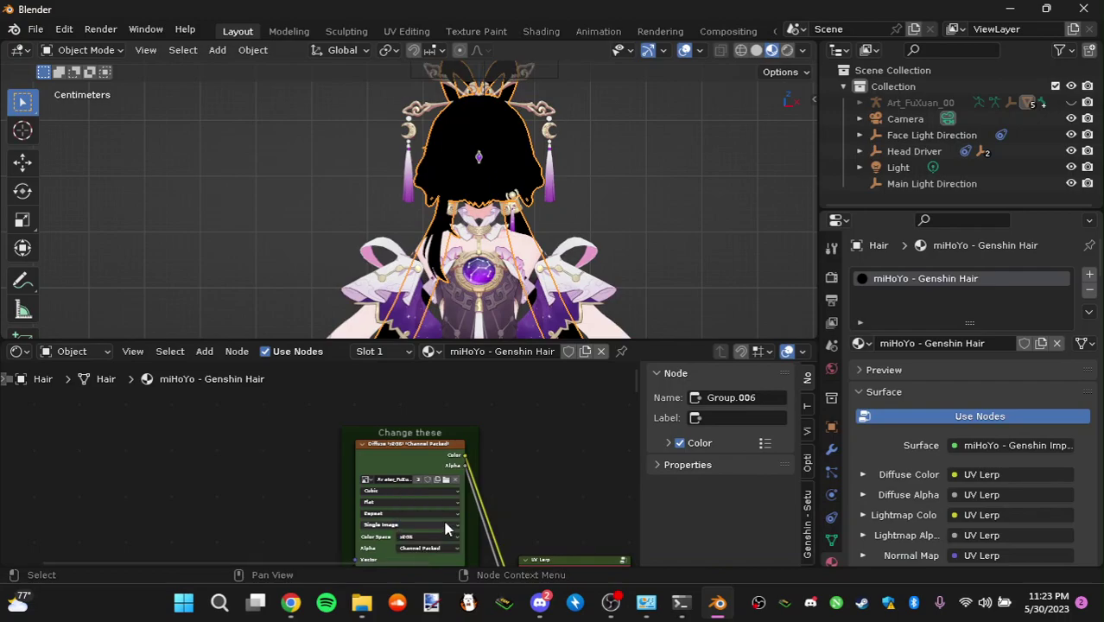
# - Load Avatar_FuXuan_00_Hair_Color.png into the second Diffuse node of the Hair material
pyautogui.scroll(2, 496, 532)
pyautogui.keyDown('ctrl'); pyautogui.scroll(-3, 505, 510); pyautogui.keyUp('ctrl')
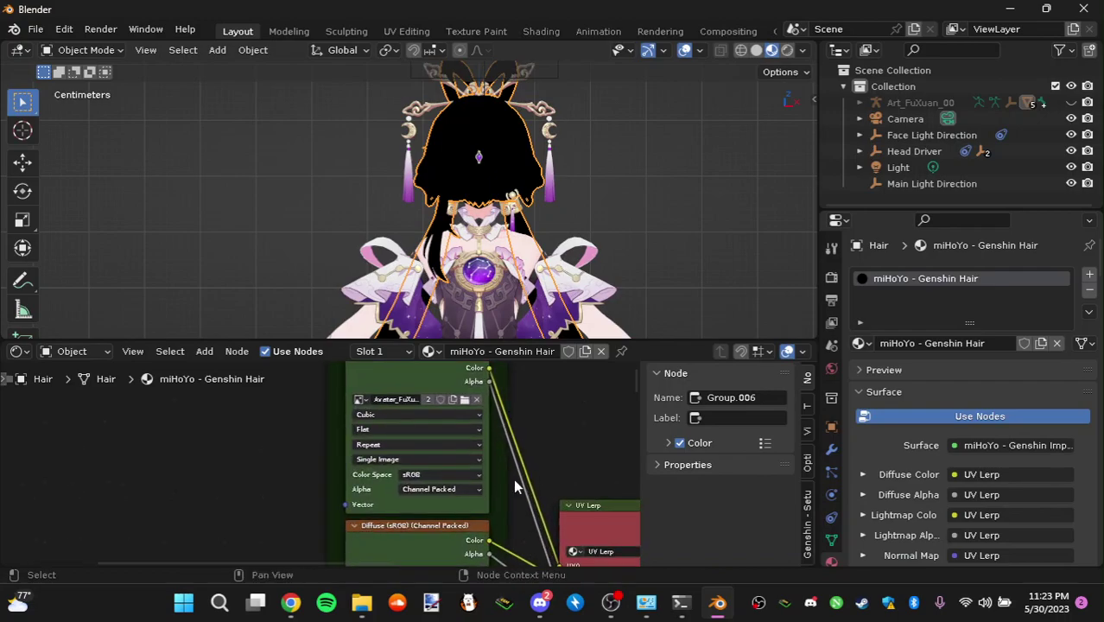
pyautogui.keyDown('ctrl'); pyautogui.scroll(-3, 513, 466); pyautogui.keyUp('ctrl')
pyautogui.scroll(1, 496, 472)
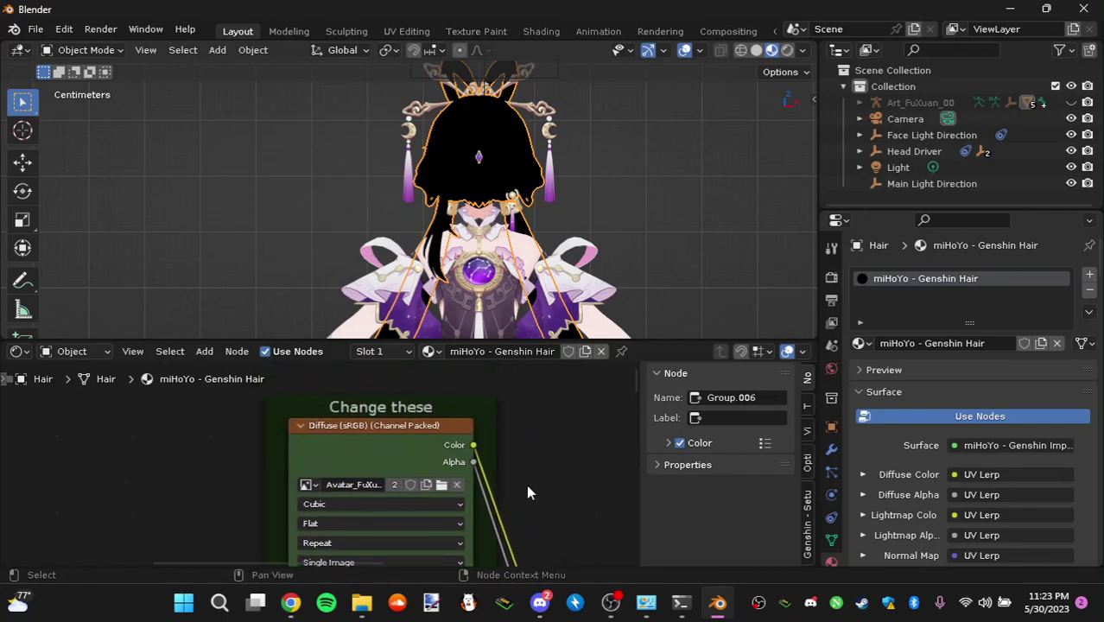
pyautogui.keyDown('ctrl'); pyautogui.scroll(-6, 518, 484); pyautogui.keyUp('ctrl')
pyautogui.click(402, 444)
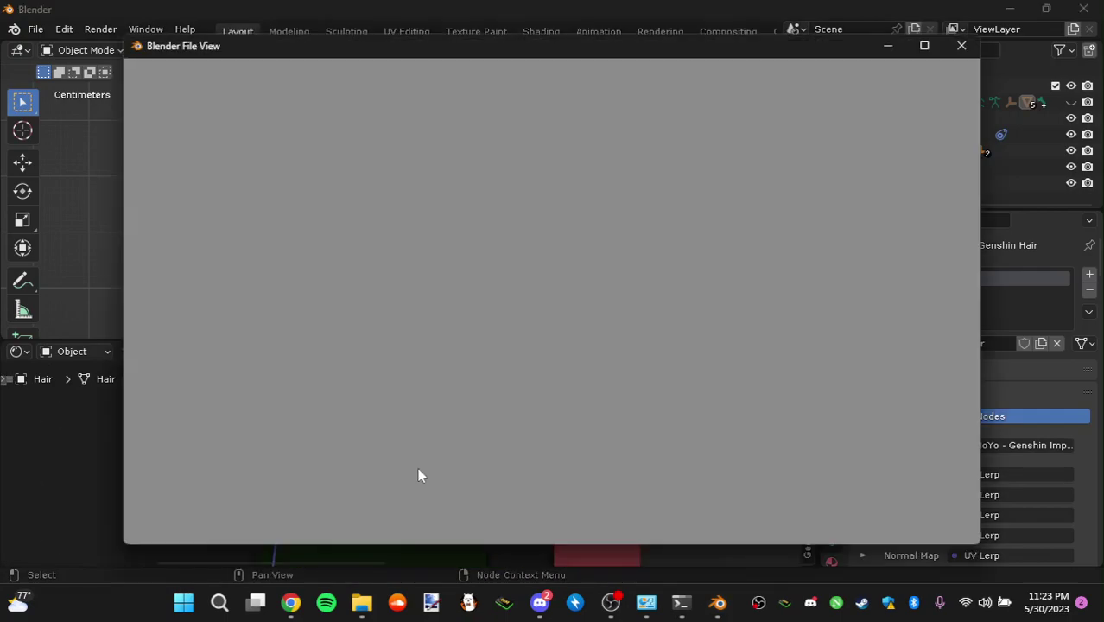
pyautogui.click(859, 313)
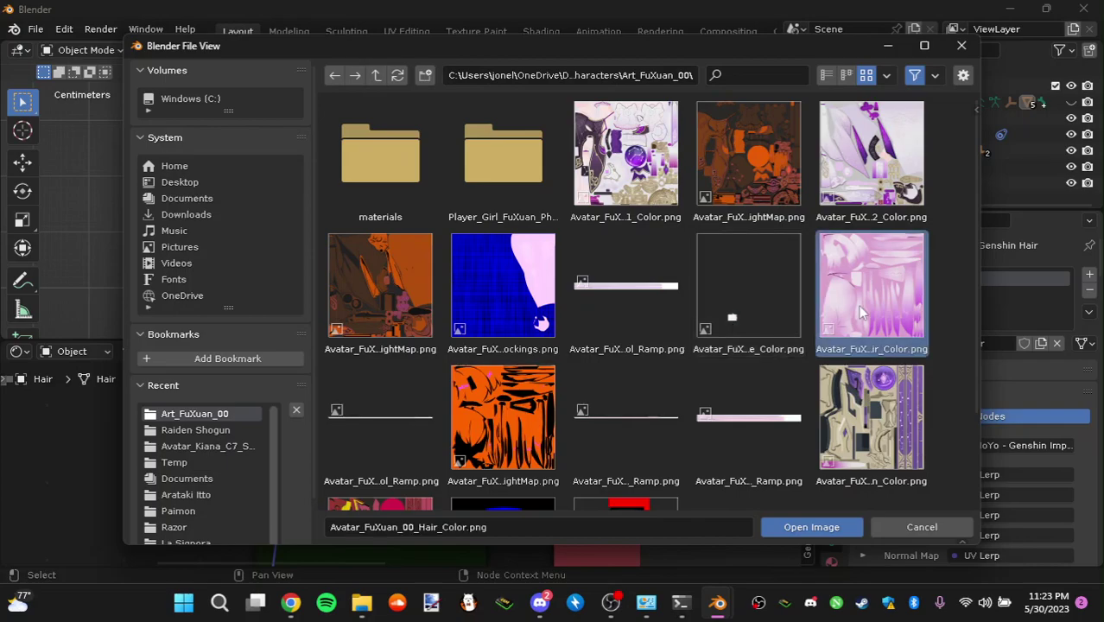
pyautogui.doubleClick(860, 312)
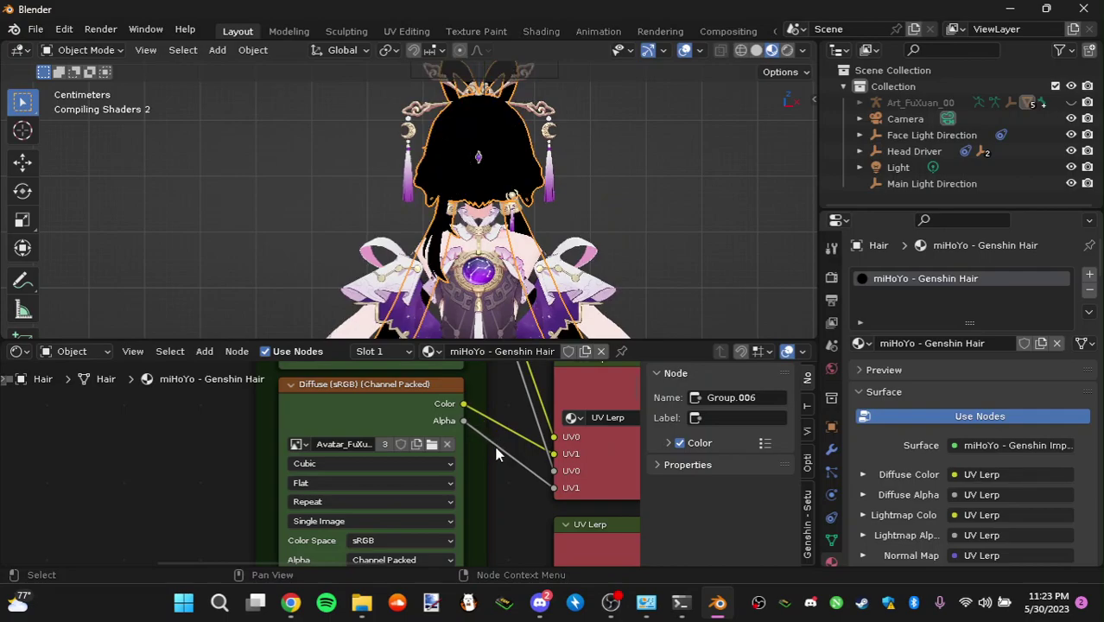
# - Load Avatar_FuXuan_00_Hair_LightMap.png into the first Lightmap node of the Hair material
pyautogui.moveTo(495, 486); pyautogui.dragTo(509, 438, button='middle')
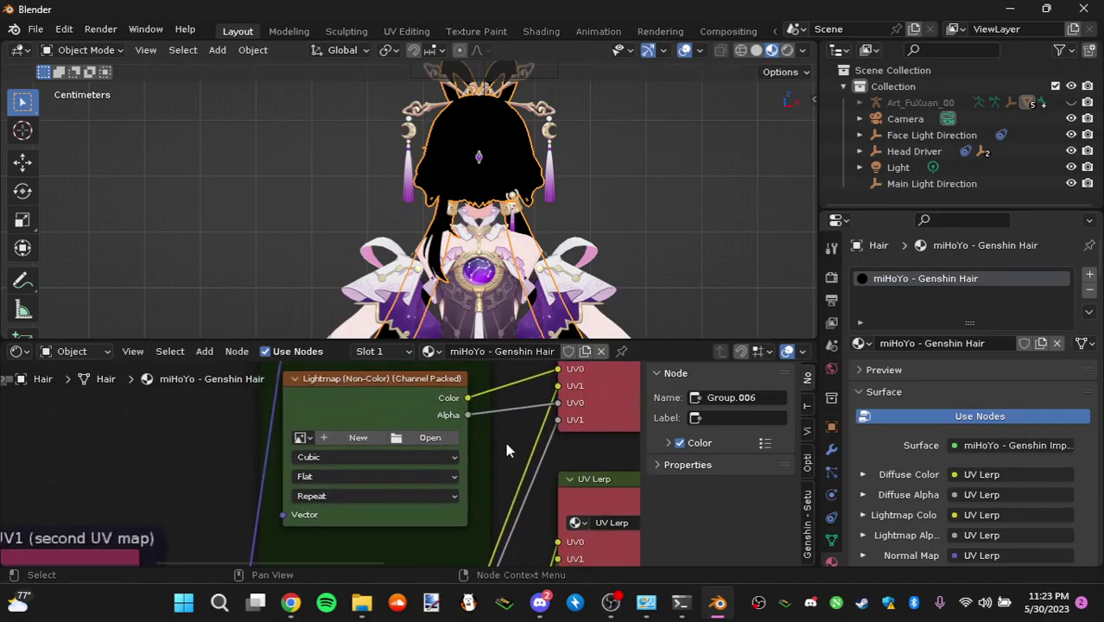
pyautogui.click(427, 441)
pyautogui.click(250, 429)
pyautogui.click(245, 414)
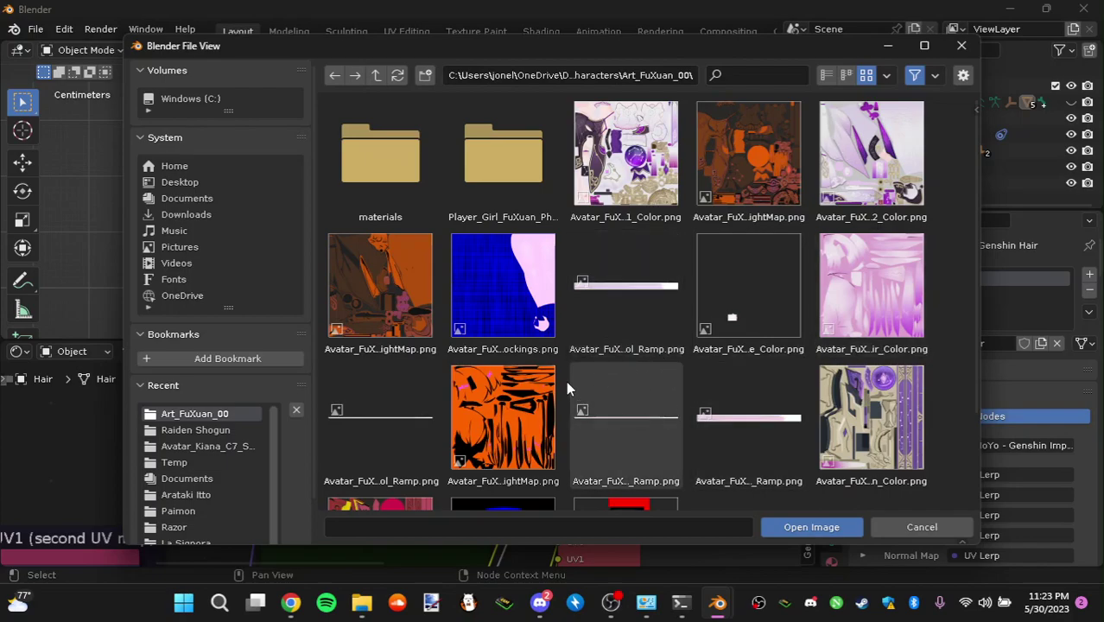
pyautogui.scroll(-2, 568, 380)
pyautogui.click(510, 346)
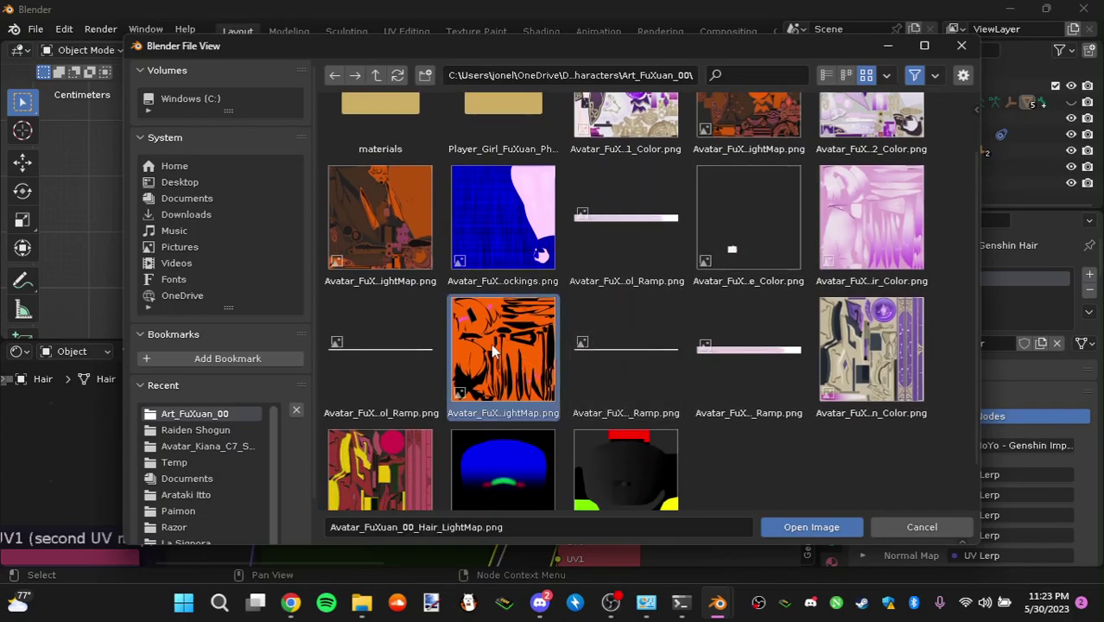
pyautogui.doubleClick(496, 341)
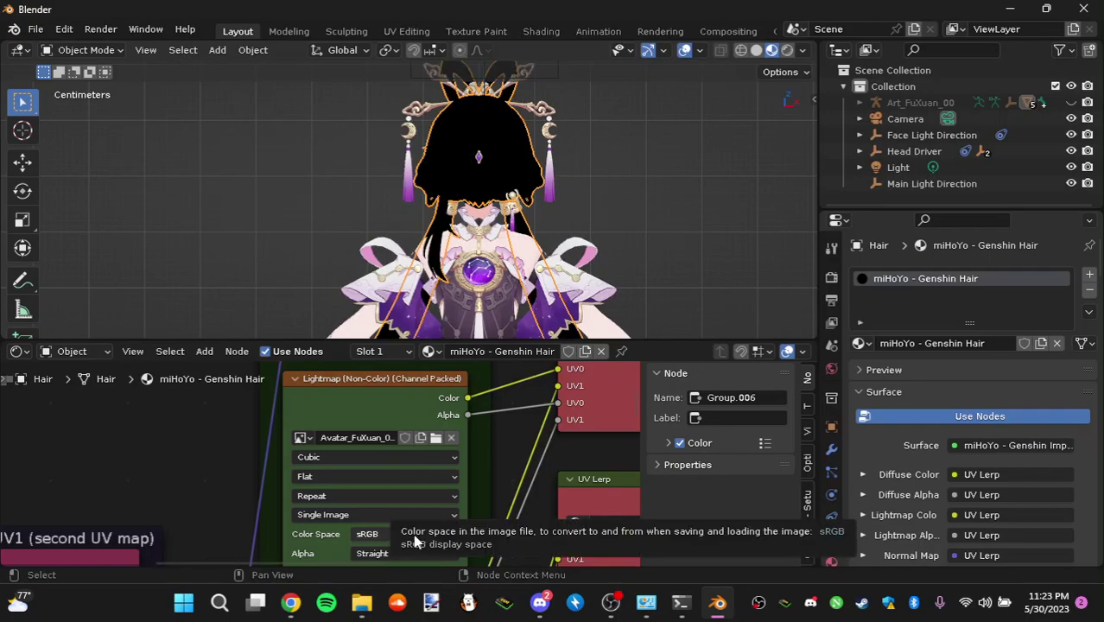
# - Set the Hair material's first Lightmap node to Non-Color color space and Channel Packed alpha mode
pyautogui.moveTo(480, 462); pyautogui.dragTo(500, 481, button='middle')
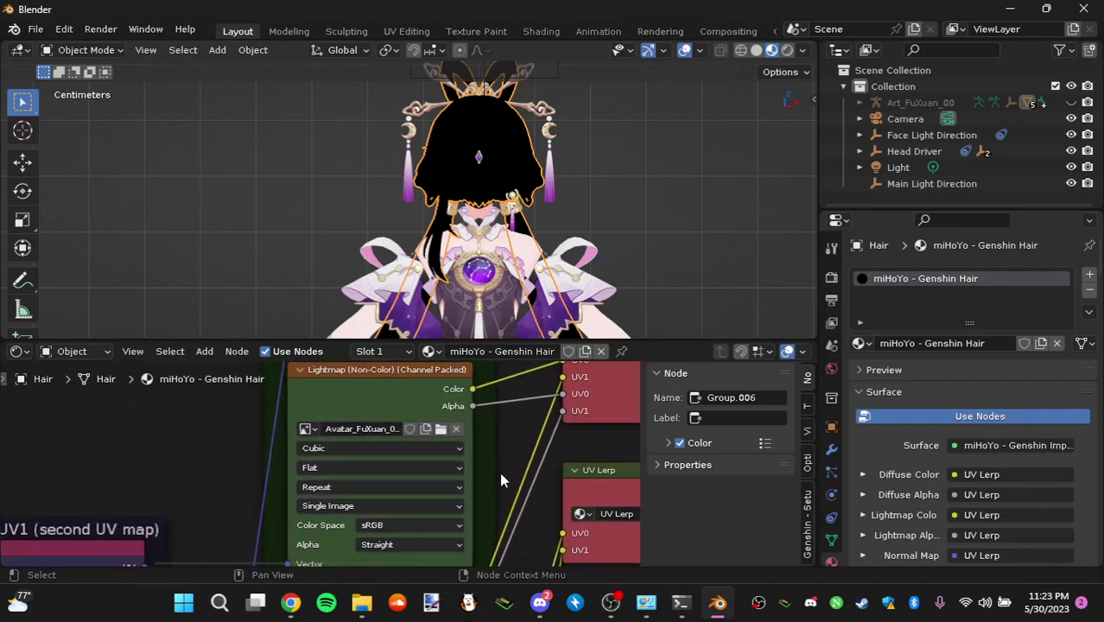
pyautogui.scroll(-1, 513, 447)
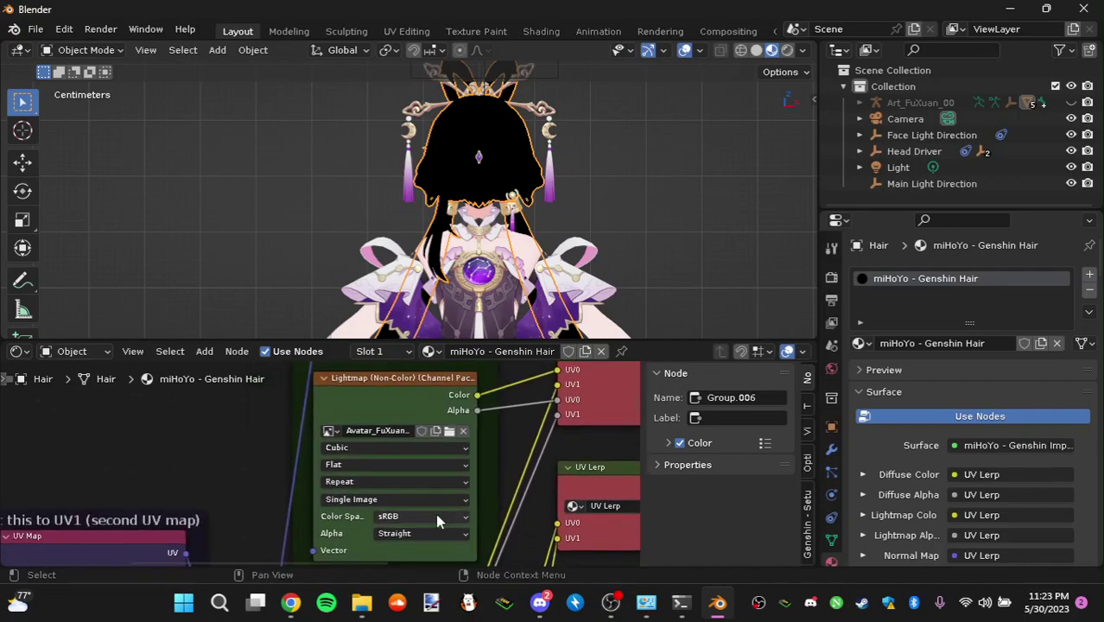
pyautogui.click(436, 515)
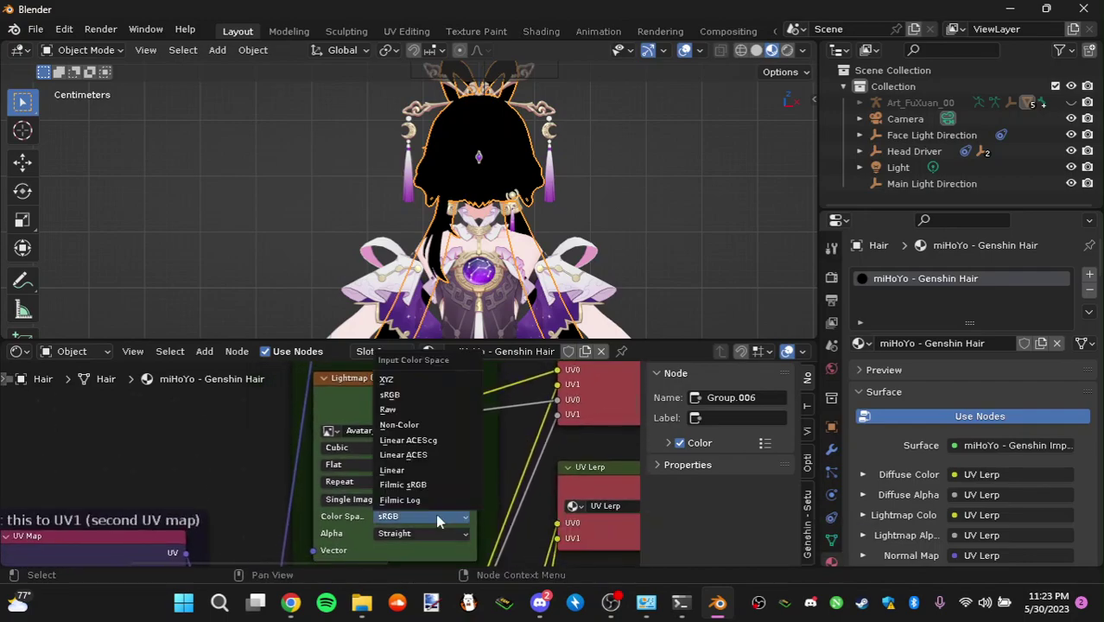
pyautogui.click(423, 425)
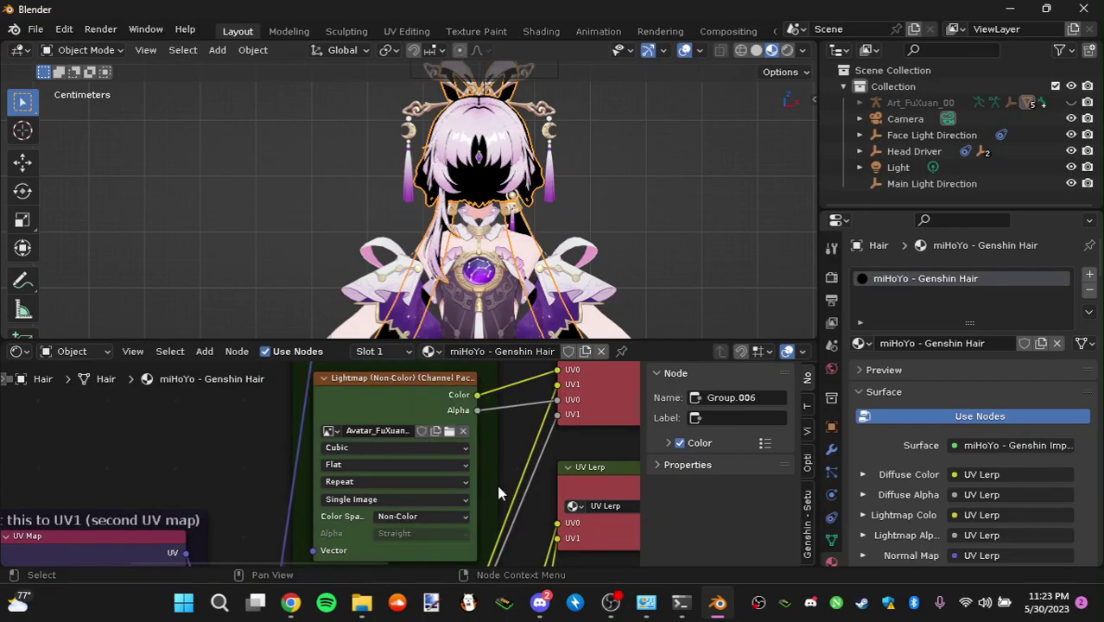
pyautogui.moveTo(498, 497); pyautogui.dragTo(503, 467, button='middle')
pyautogui.click(467, 501)
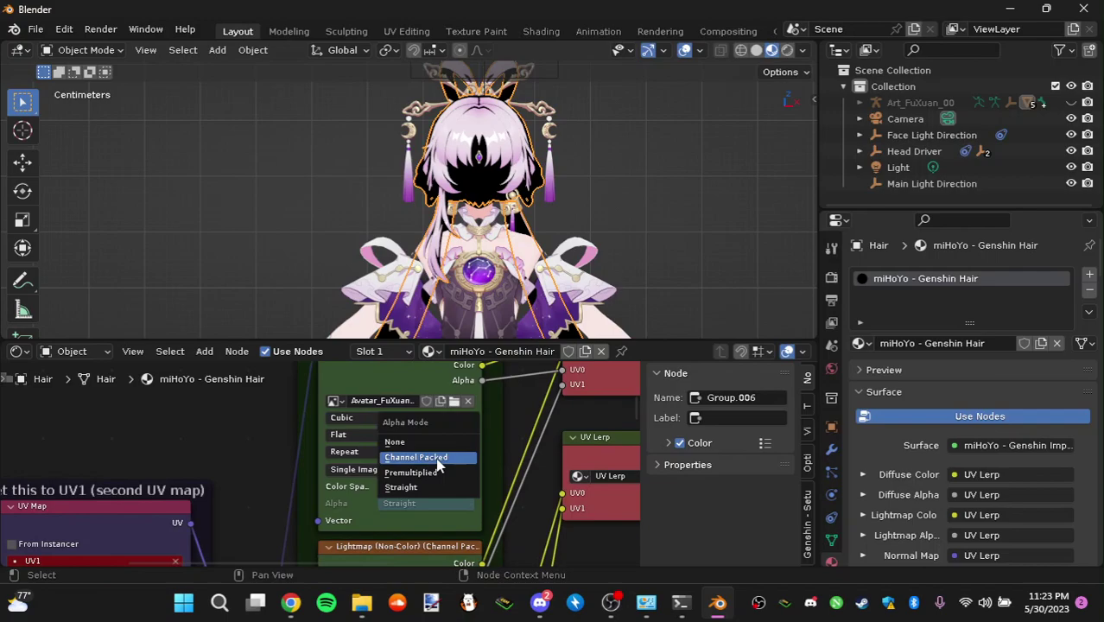
pyautogui.press('Escape')
# - Load Avatar_FuXuan_00_Hair_LightMap.png into the second Lightmap node of the Hair material
pyautogui.moveTo(503, 526); pyautogui.dragTo(523, 480, button='middle')
pyautogui.click(474, 459)
pyautogui.click(446, 450)
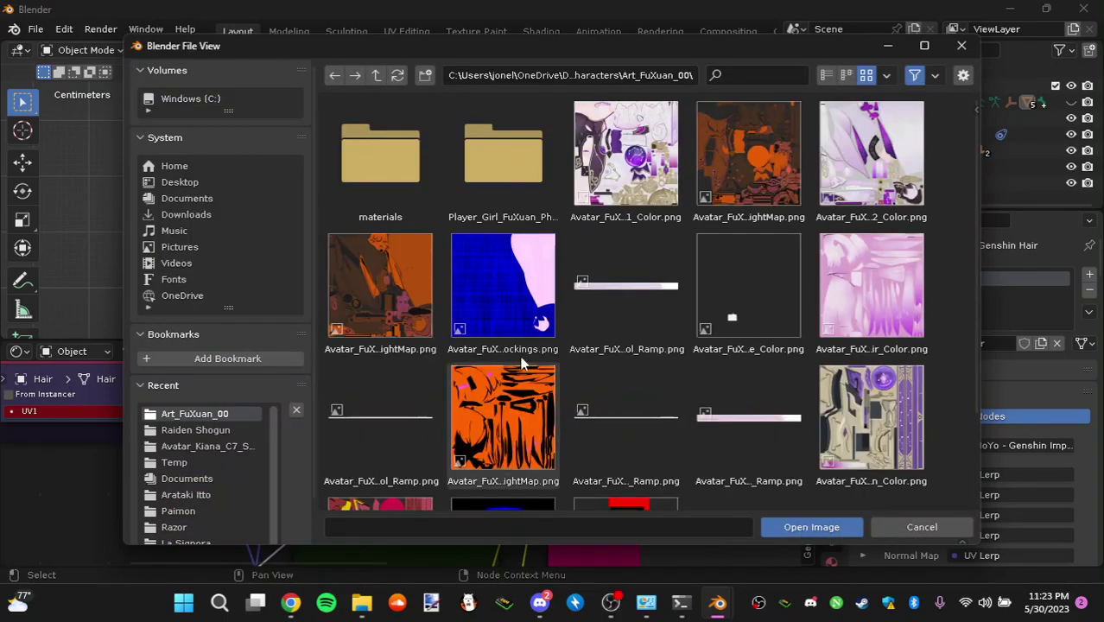
pyautogui.scroll(-2, 633, 303)
pyautogui.click(502, 346)
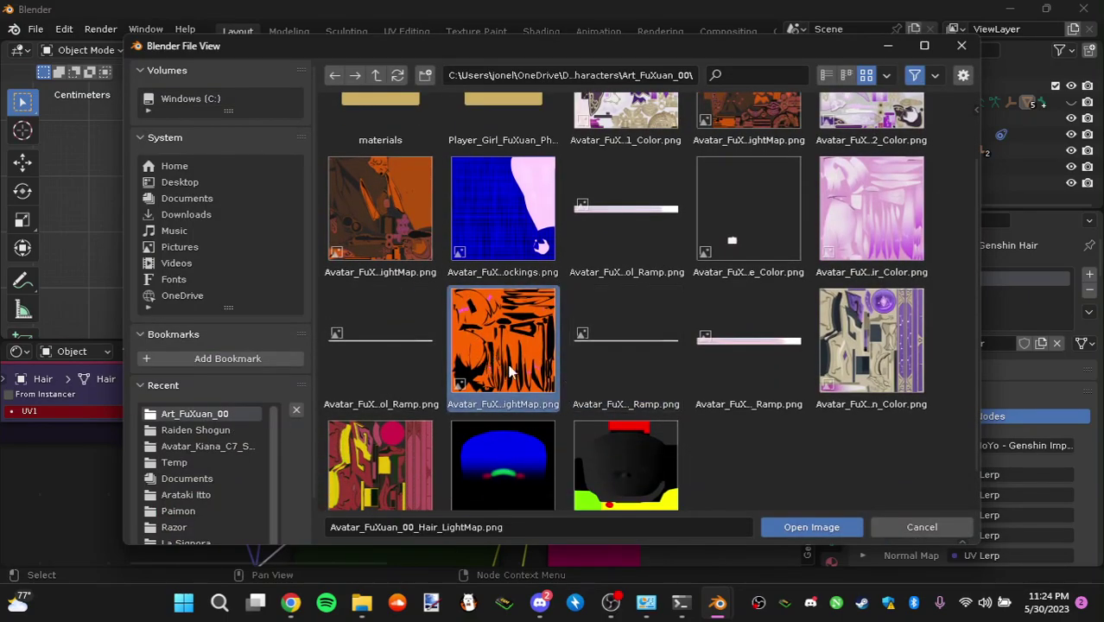
pyautogui.doubleClick(498, 353)
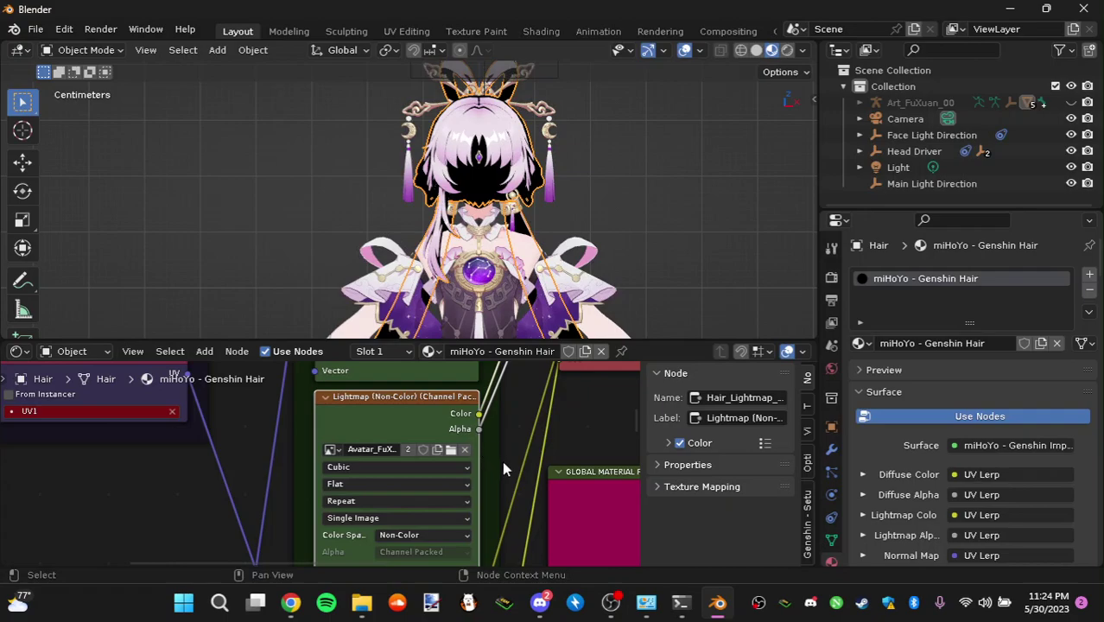
# - Set the Hair material's second-UV UV Map node to use UV0
pyautogui.moveTo(275, 420); pyautogui.dragTo(518, 454, button='middle')
pyautogui.click(365, 490)
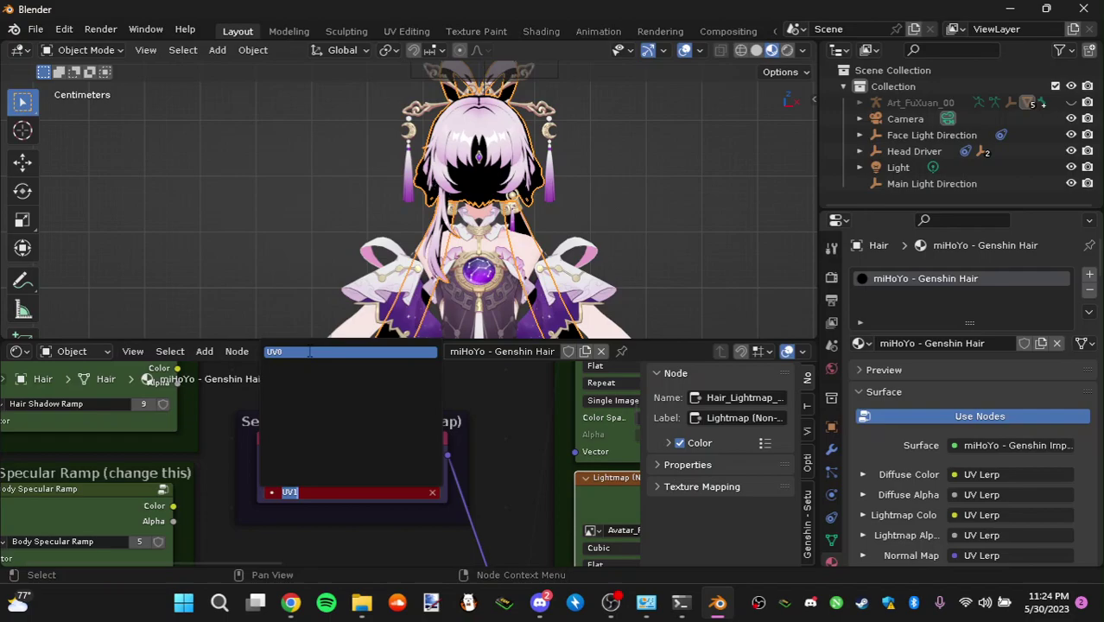
pyautogui.press('Return')
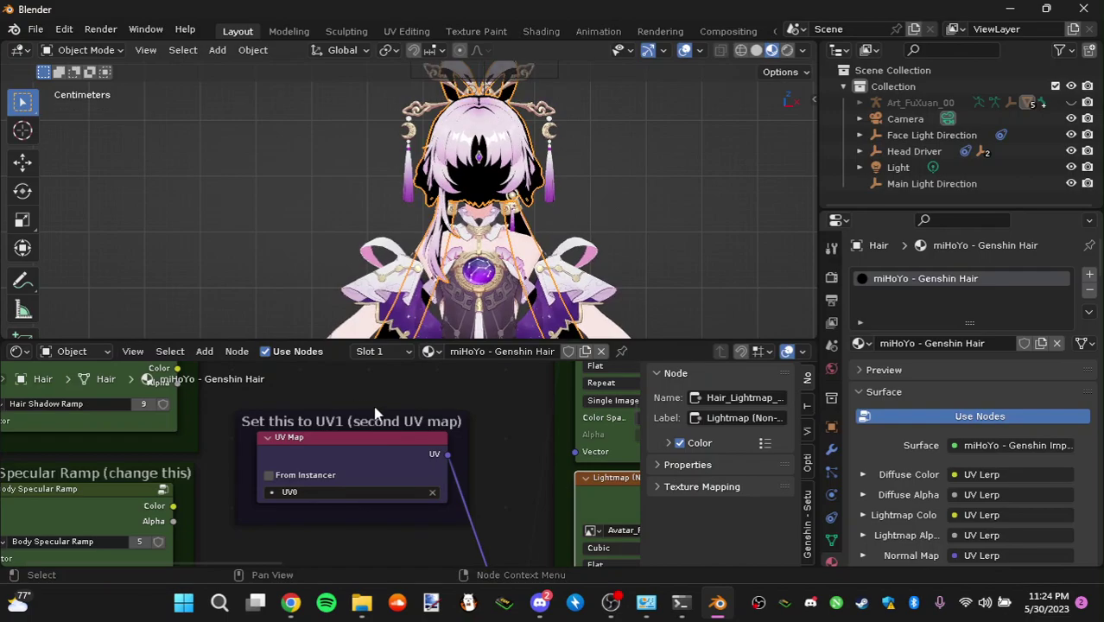
# - Open the Hair Shadow Ramp node group of the Hair material for editing
pyautogui.moveTo(384, 394); pyautogui.dragTo(454, 442, button='middle')
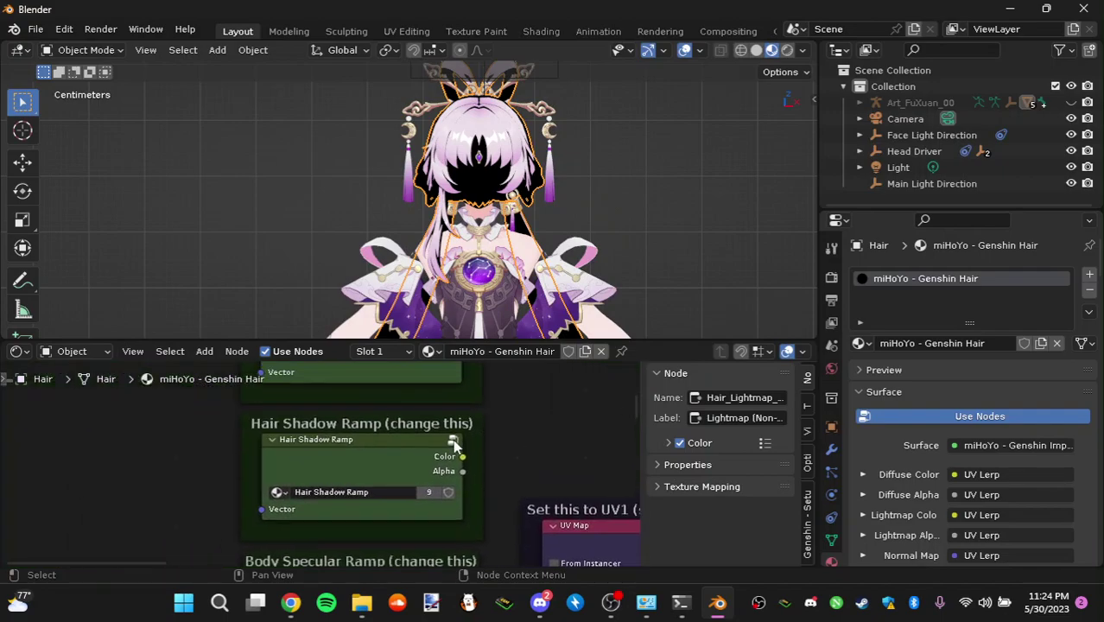
pyautogui.click(453, 443)
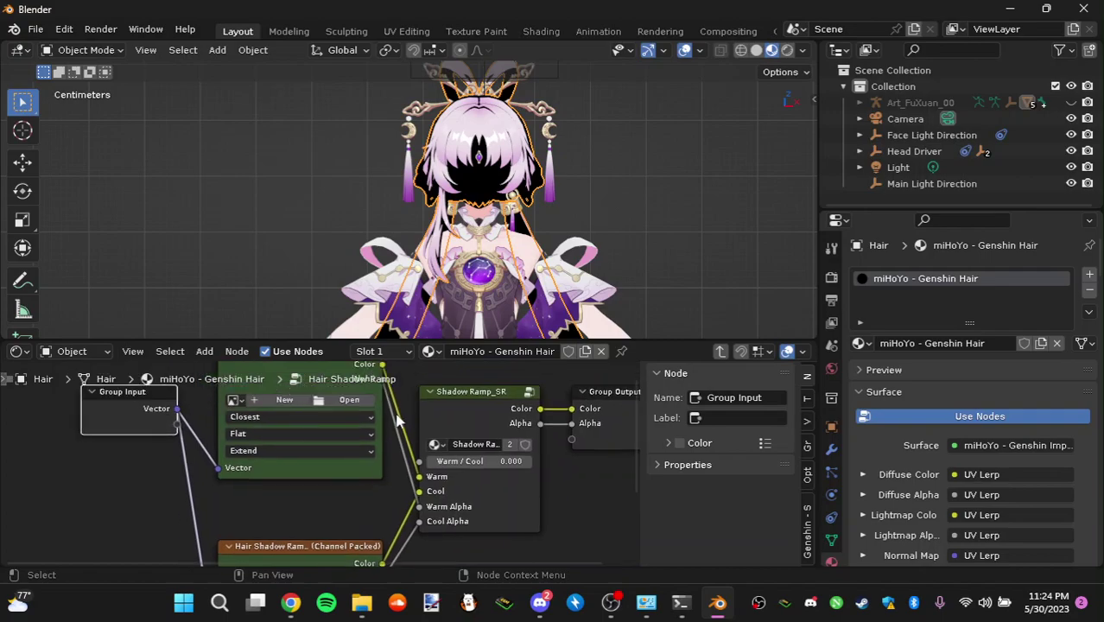
pyautogui.scroll(-1, 399, 424)
pyautogui.moveTo(399, 424); pyautogui.dragTo(556, 416, button='middle')
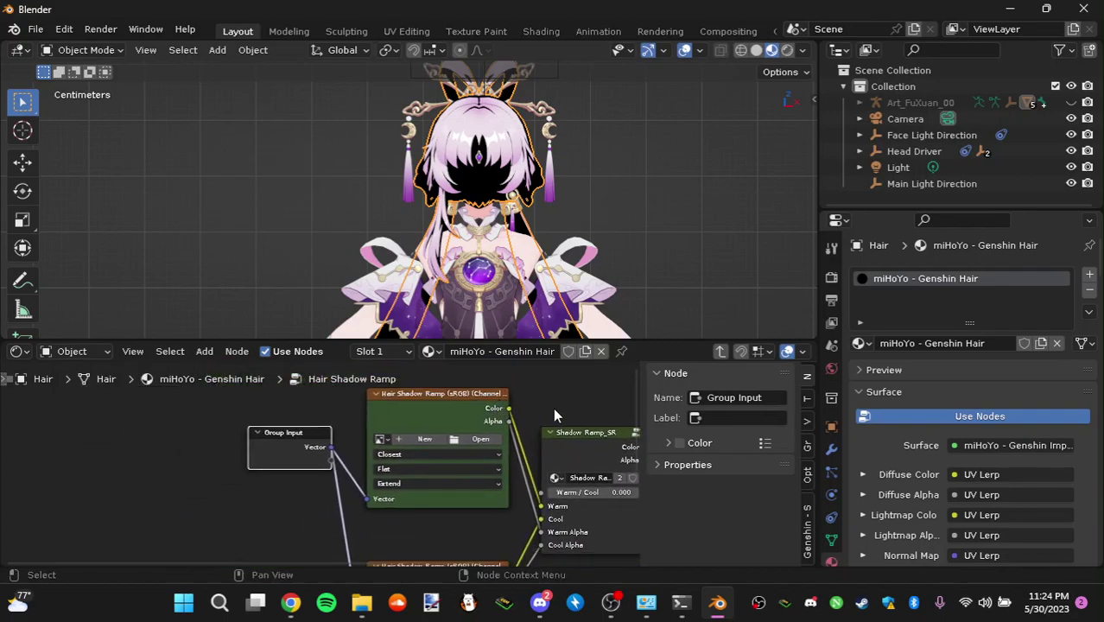
# - Load Avatar_FuXuan_00_Hair_Warm_Ramp.png from the Art_FuXuan_00 folder into the first image node of the Hair Shadow Ramp group
pyautogui.click(479, 439)
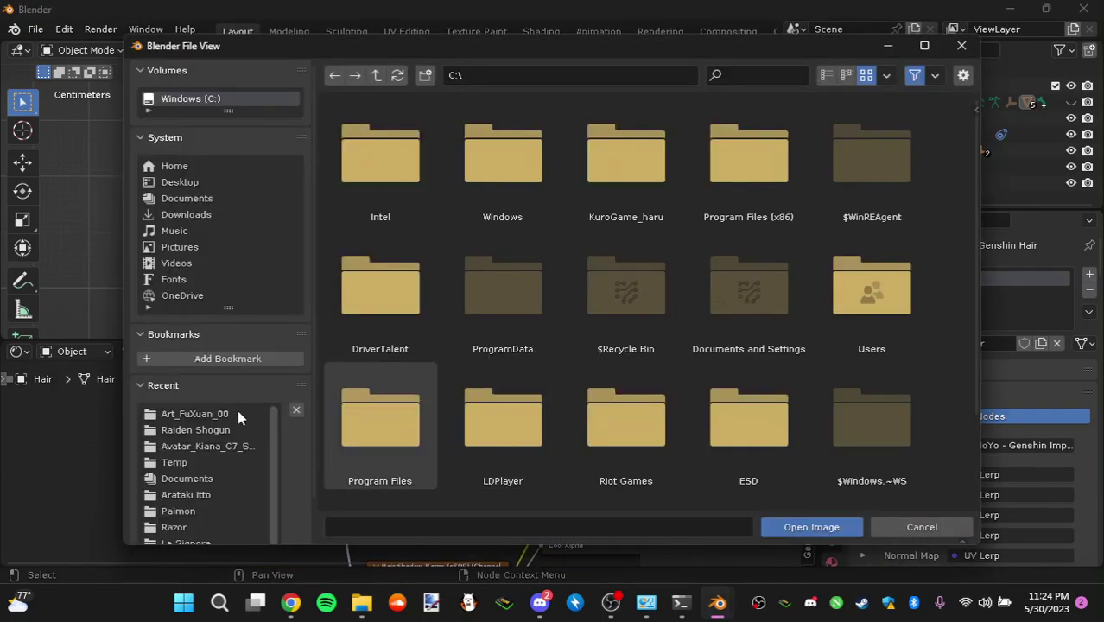
pyautogui.click(225, 413)
pyautogui.click(400, 396)
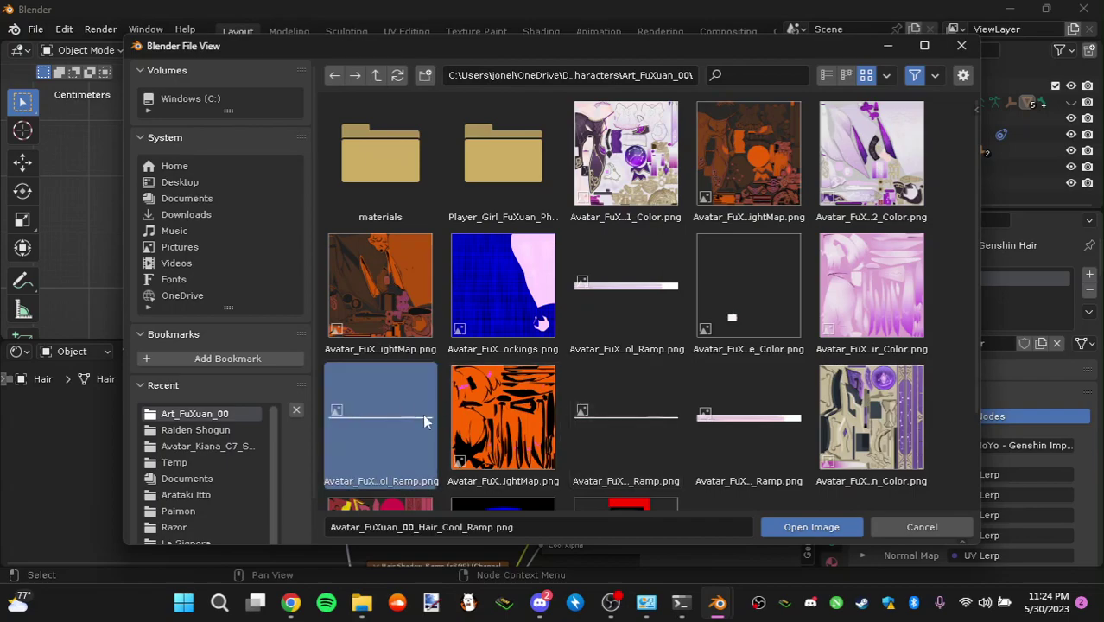
pyautogui.click(585, 415)
pyautogui.moveTo(441, 56); pyautogui.dragTo(352, 548)
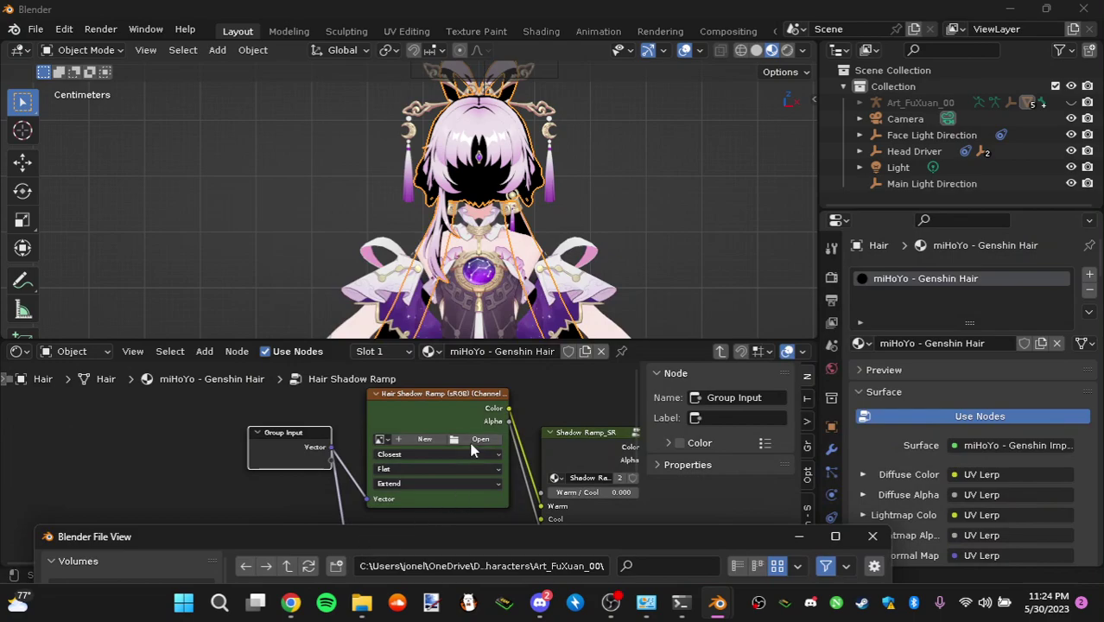
pyautogui.moveTo(510, 418); pyautogui.dragTo(509, 409)
pyautogui.moveTo(551, 538); pyautogui.dragTo(569, 56)
pyautogui.click(344, 400)
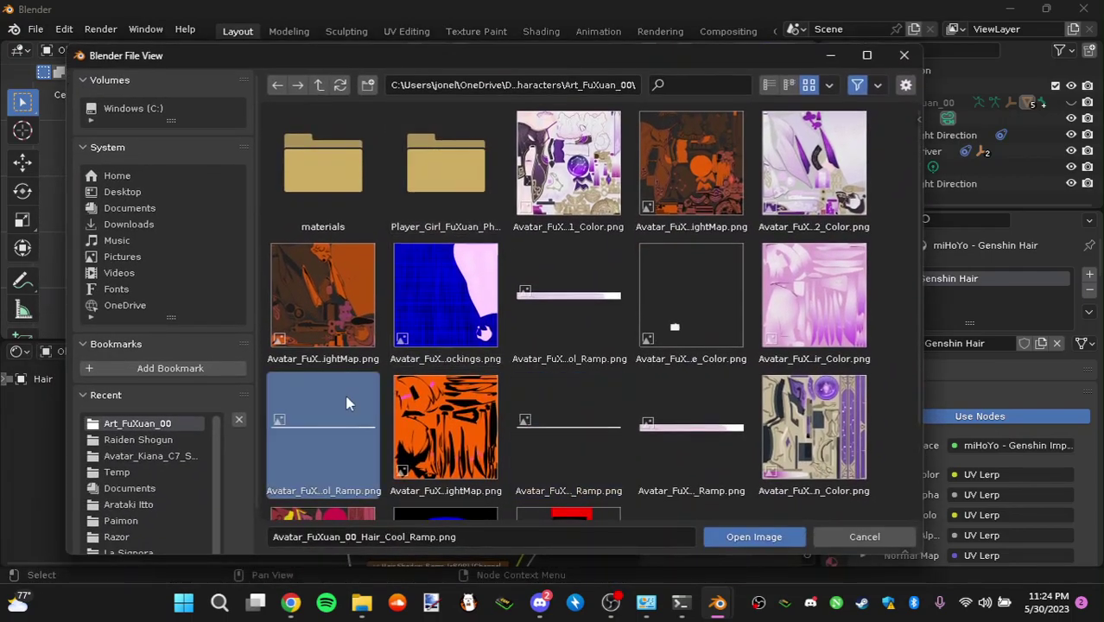
pyautogui.click(658, 297)
pyautogui.click(596, 432)
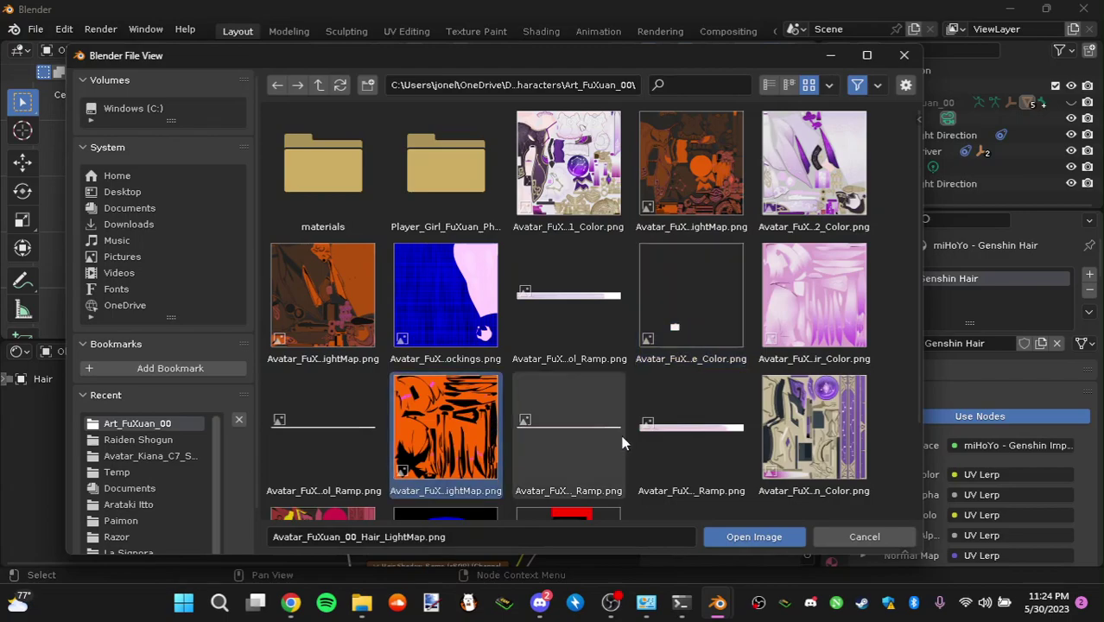
pyautogui.moveTo(910, 316); pyautogui.dragTo(906, 414)
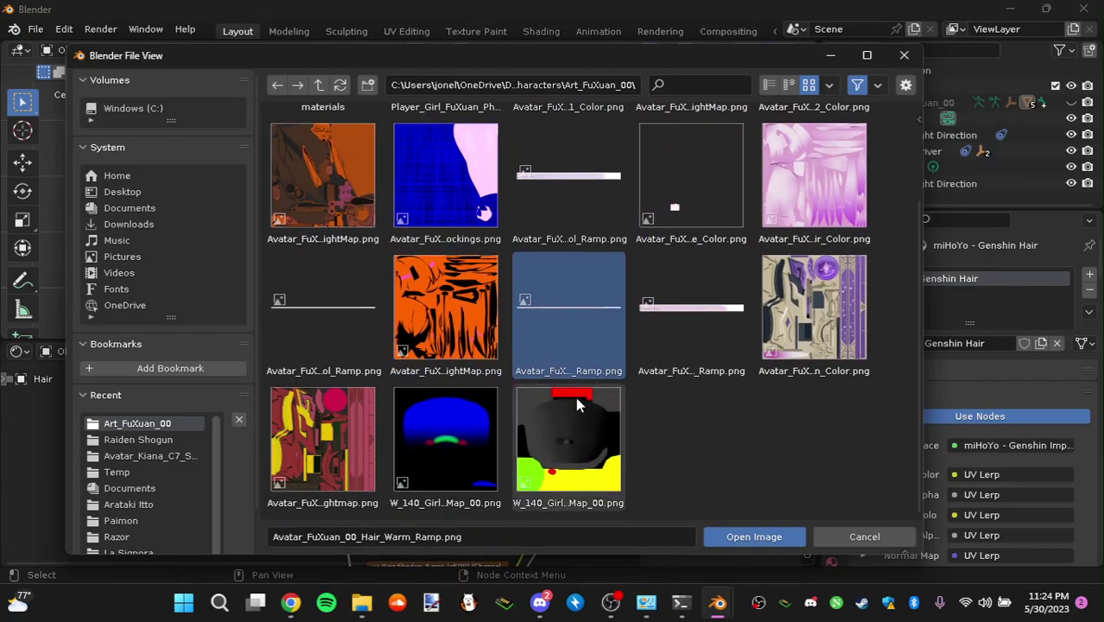
pyautogui.click(327, 311)
pyautogui.click(721, 313)
pyautogui.click(589, 288)
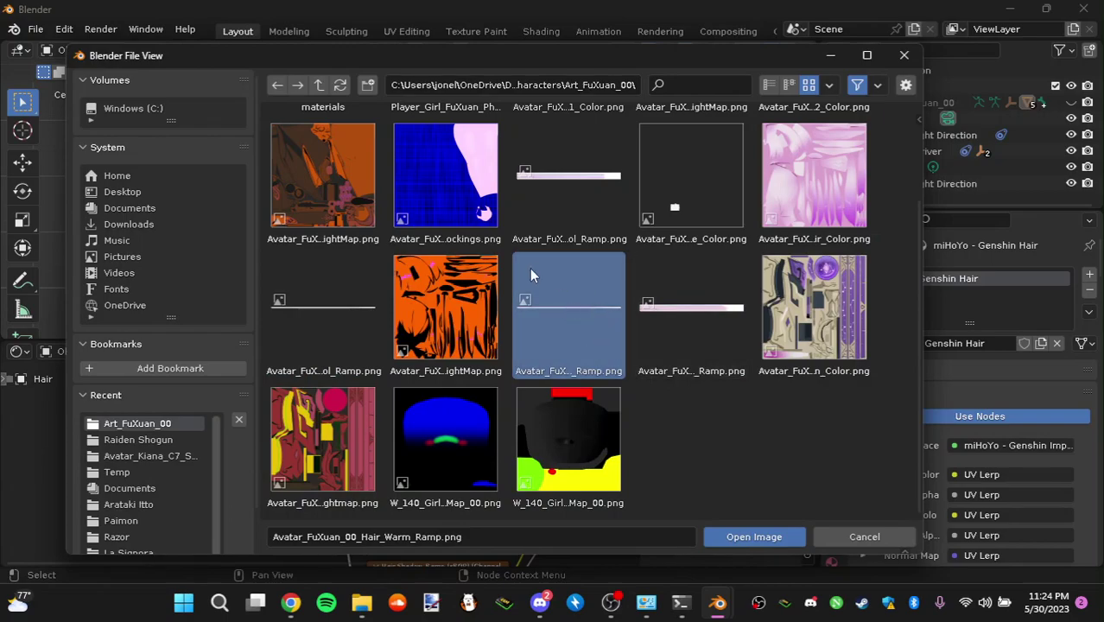
pyautogui.click(309, 538)
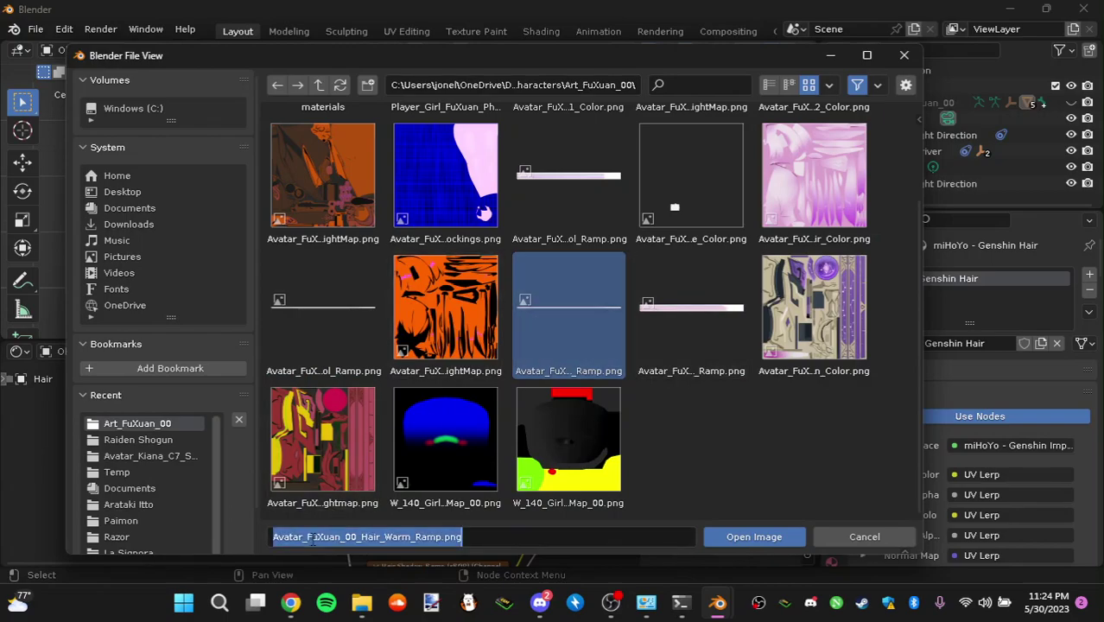
pyautogui.doubleClick(313, 537)
pyautogui.doubleClick(585, 320)
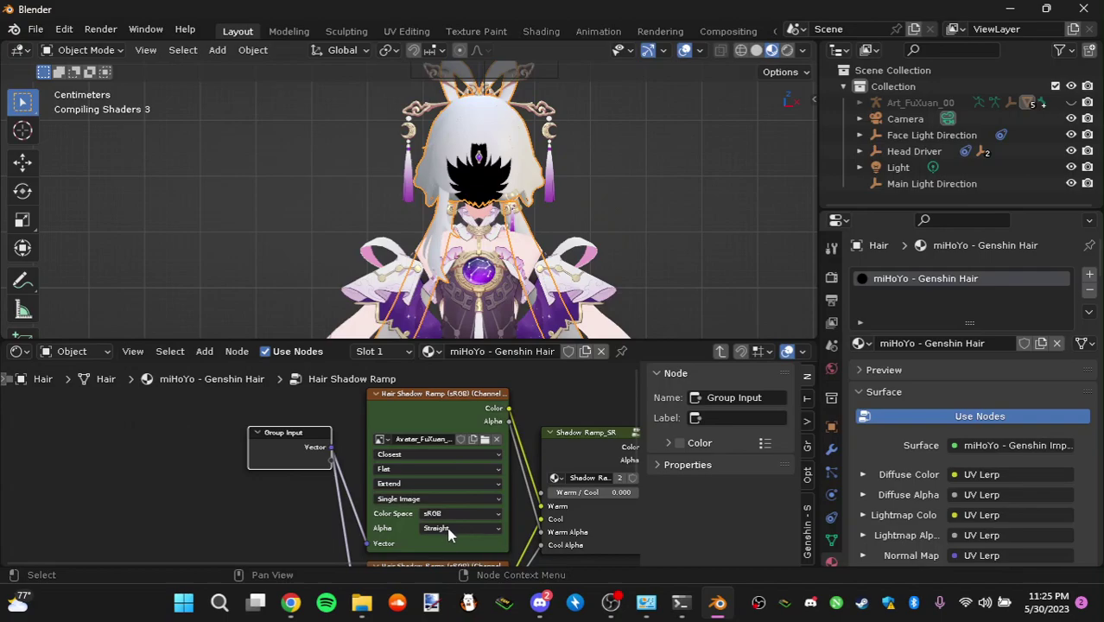
# - Set the warm hair ramp image's alpha mode to Channel Packed
pyautogui.click(450, 532)
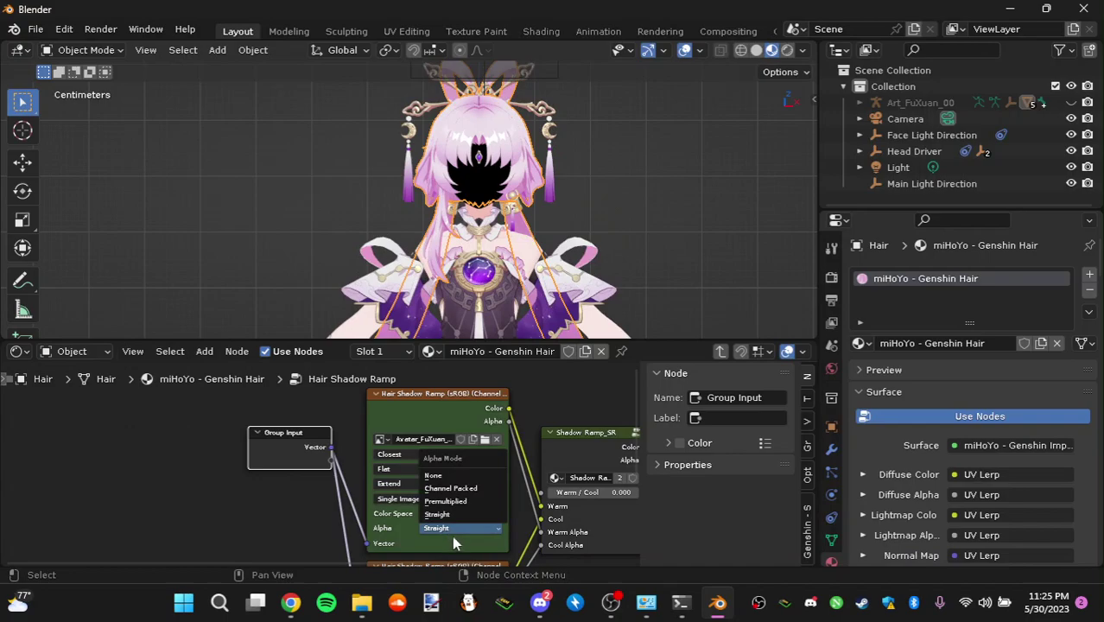
pyautogui.click(451, 489)
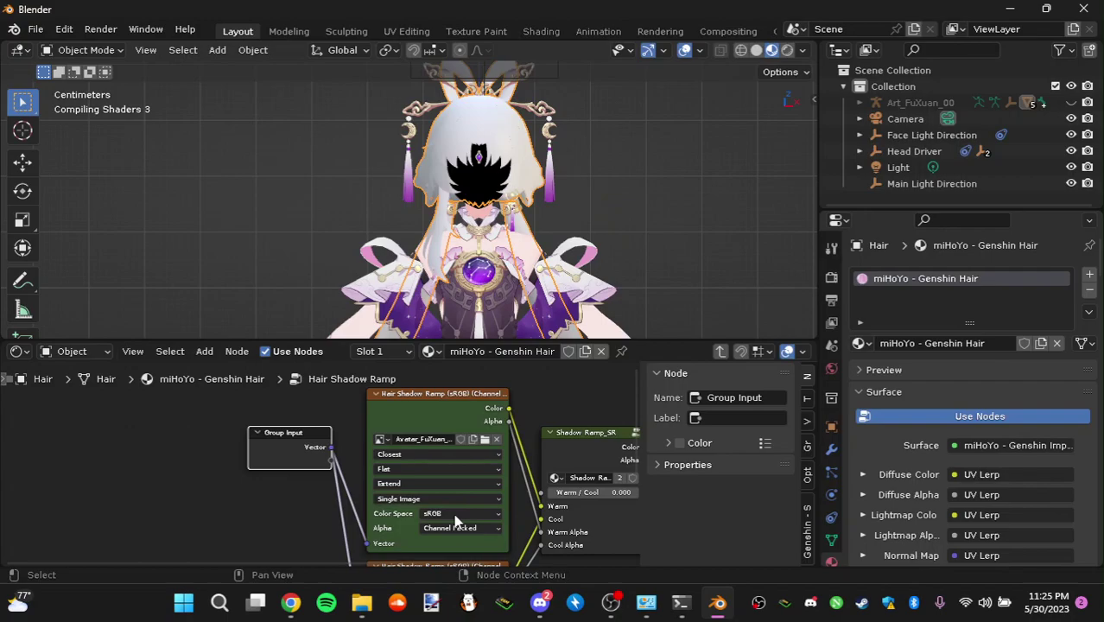
# - Load Avatar_FuXuan_00_Hair_Cool_Ramp.png into the second image node of the Hair Shadow Ramp group
pyautogui.moveTo(377, 508); pyautogui.dragTo(274, 487, button='middle')
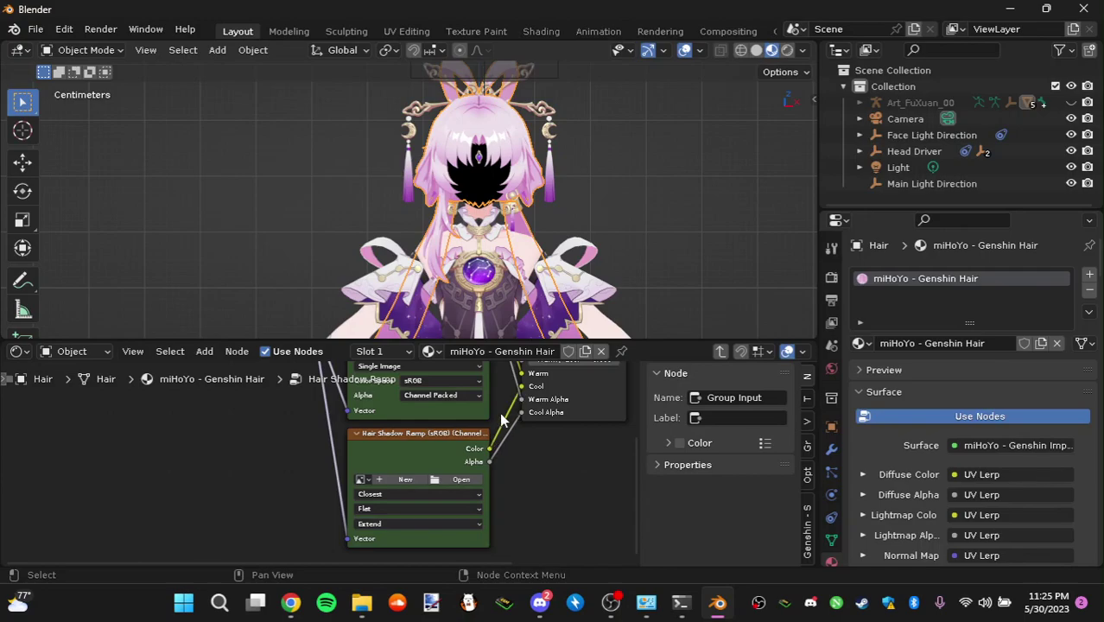
pyautogui.click(444, 481)
pyautogui.click(194, 414)
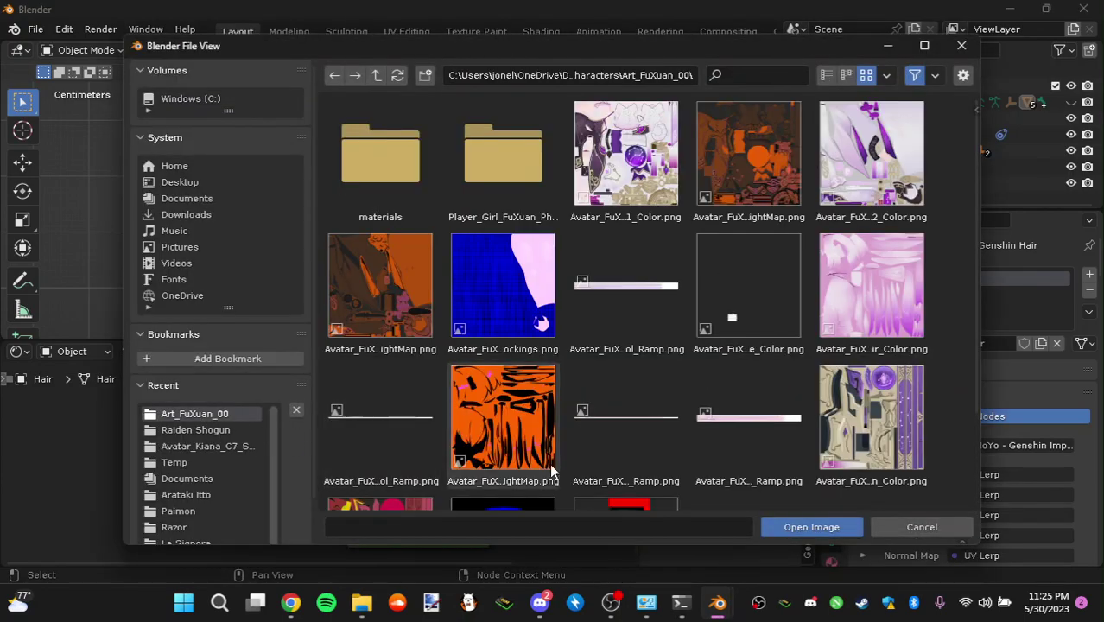
pyautogui.click(379, 412)
pyautogui.click(355, 524)
pyautogui.doubleClick(354, 524)
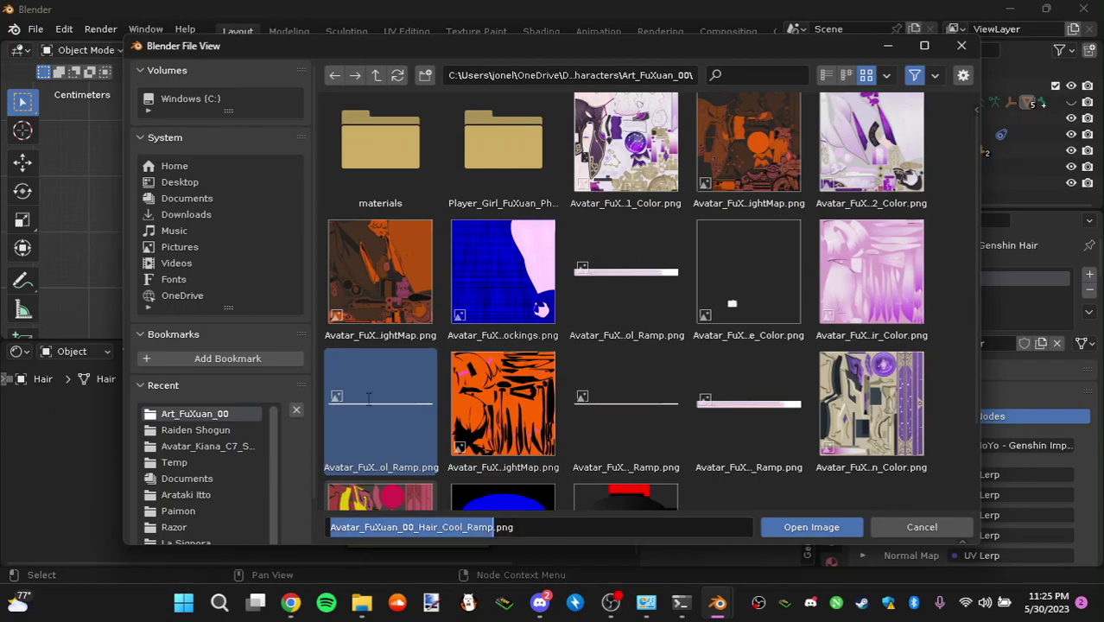
pyautogui.doubleClick(367, 399)
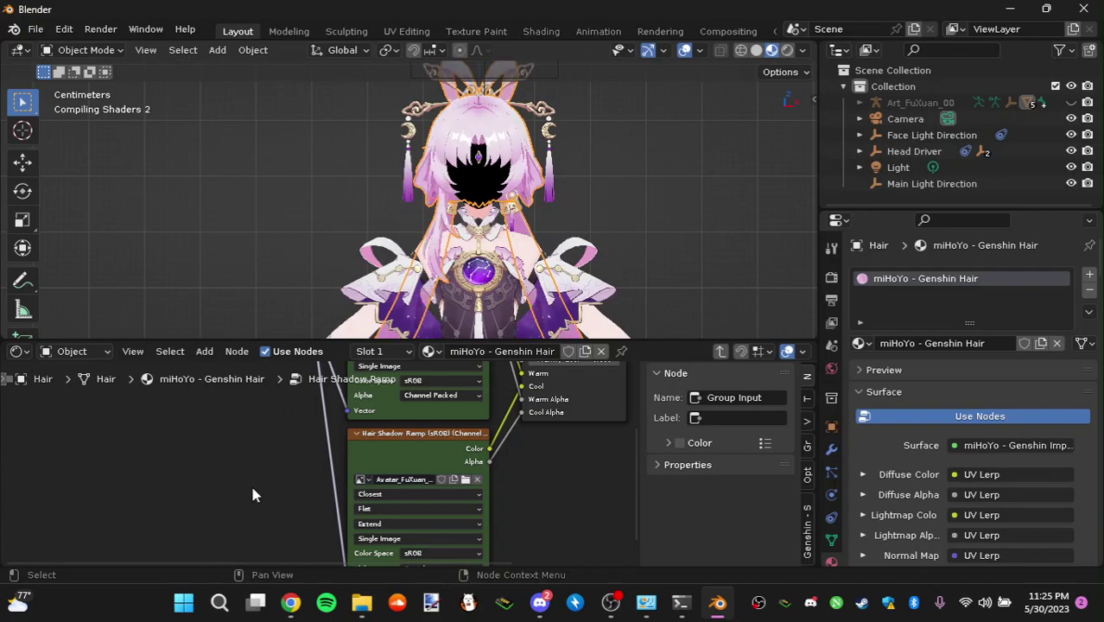
# - Set the cool hair ramp image's alpha mode to Channel Packed
pyautogui.moveTo(253, 472); pyautogui.dragTo(309, 448, button='middle')
pyautogui.click(430, 533)
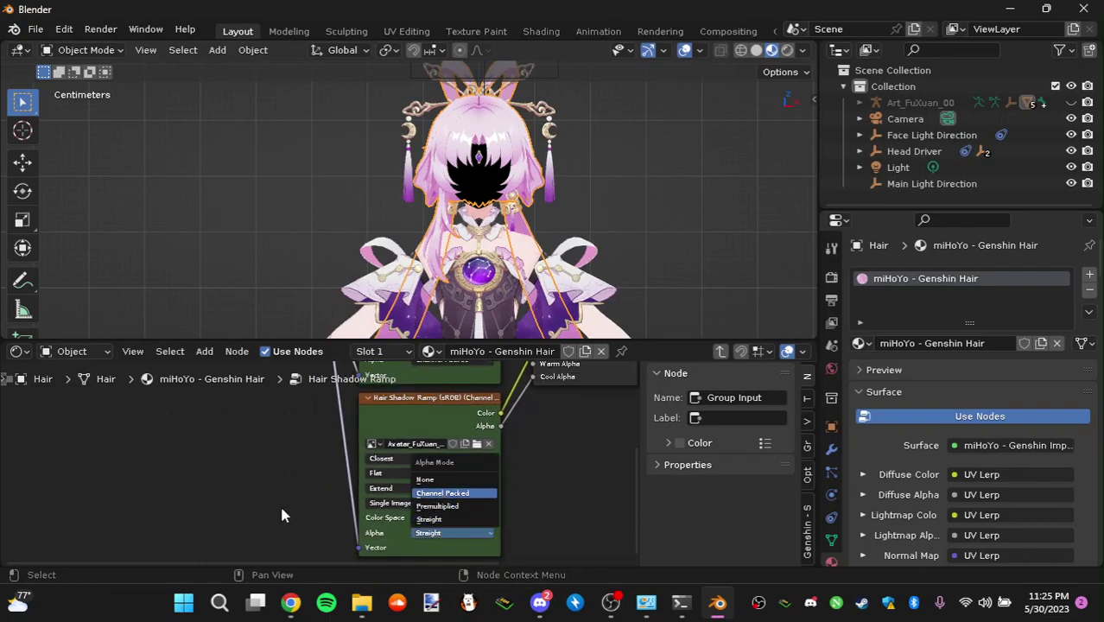
pyautogui.press('Return')
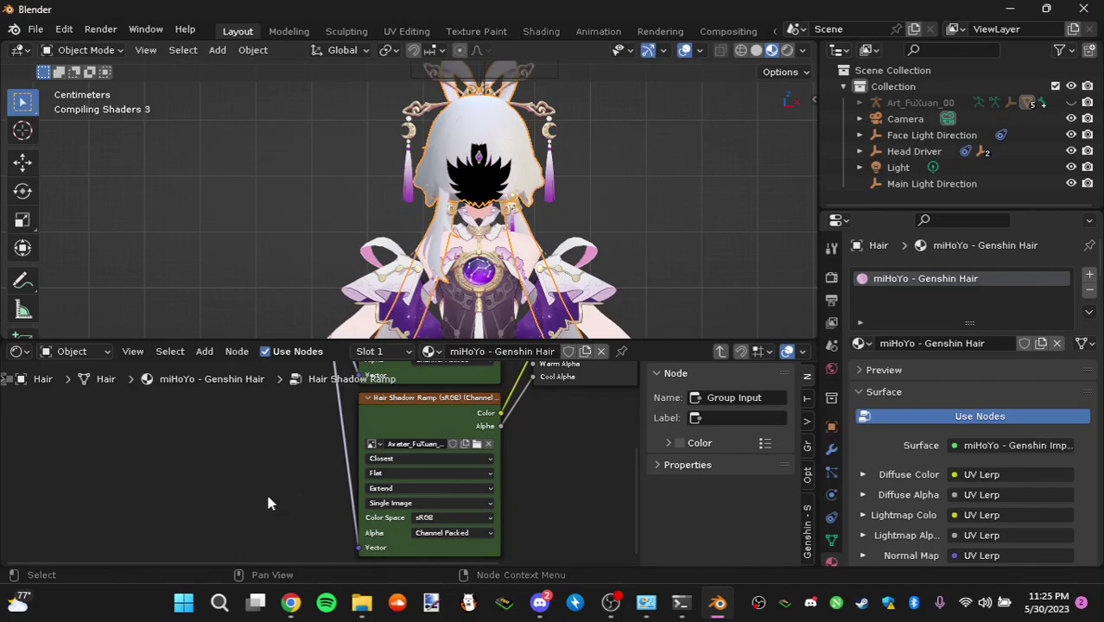
# - Select the Face mesh and make its miHoYo - Genshin Face material active
pyautogui.click(477, 193)
pyautogui.click(475, 195)
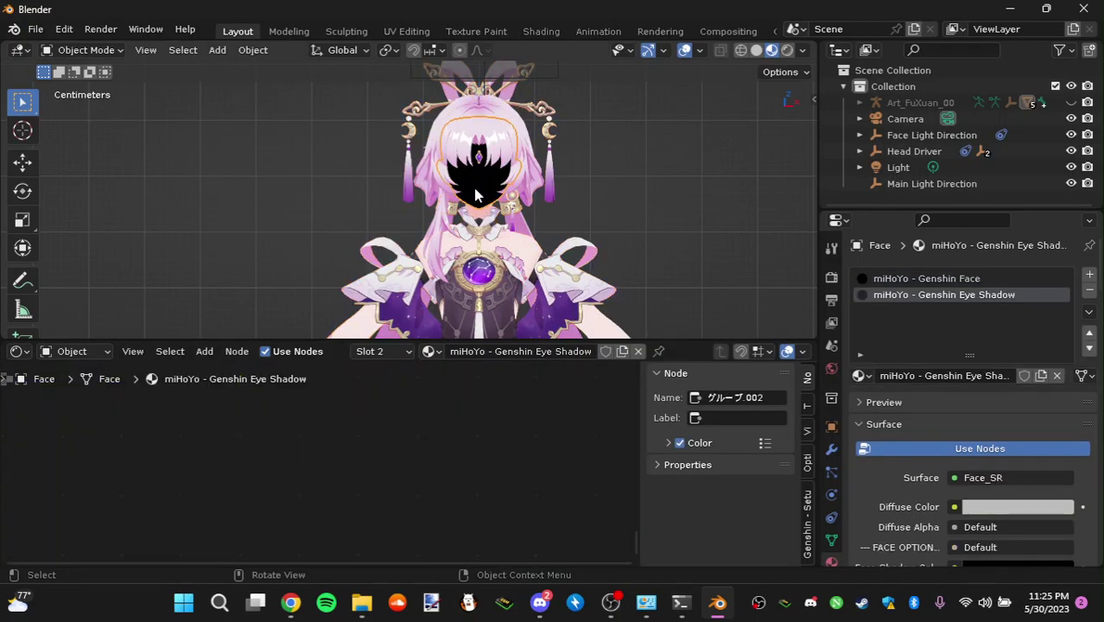
pyautogui.click(475, 195)
pyautogui.click(475, 195)
pyautogui.click(475, 196)
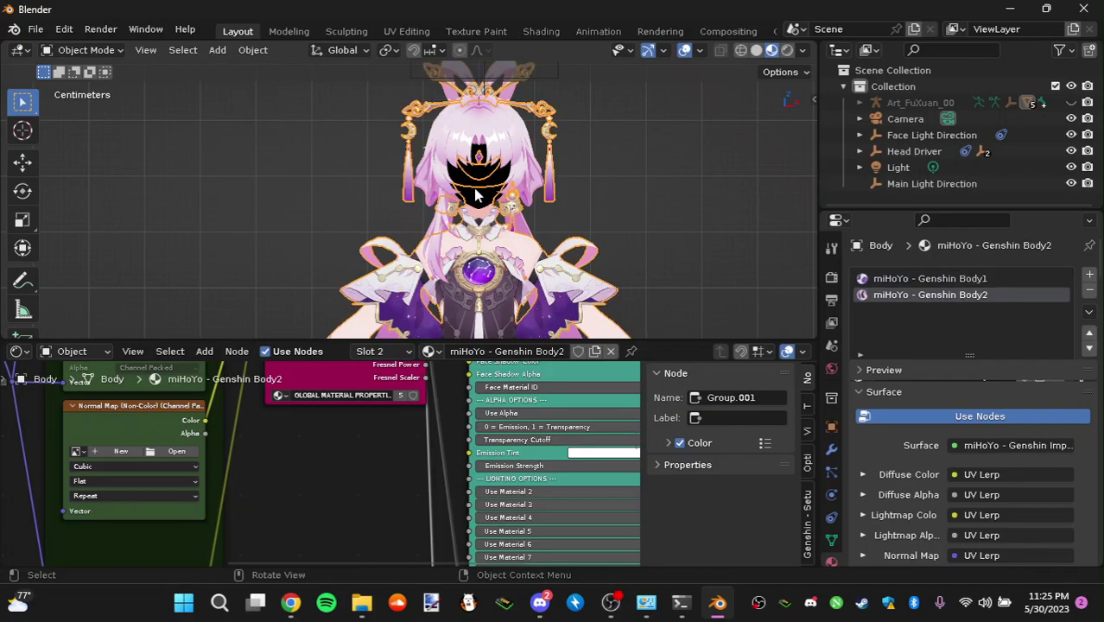
pyautogui.click(475, 196)
pyautogui.scroll(4, 471, 224)
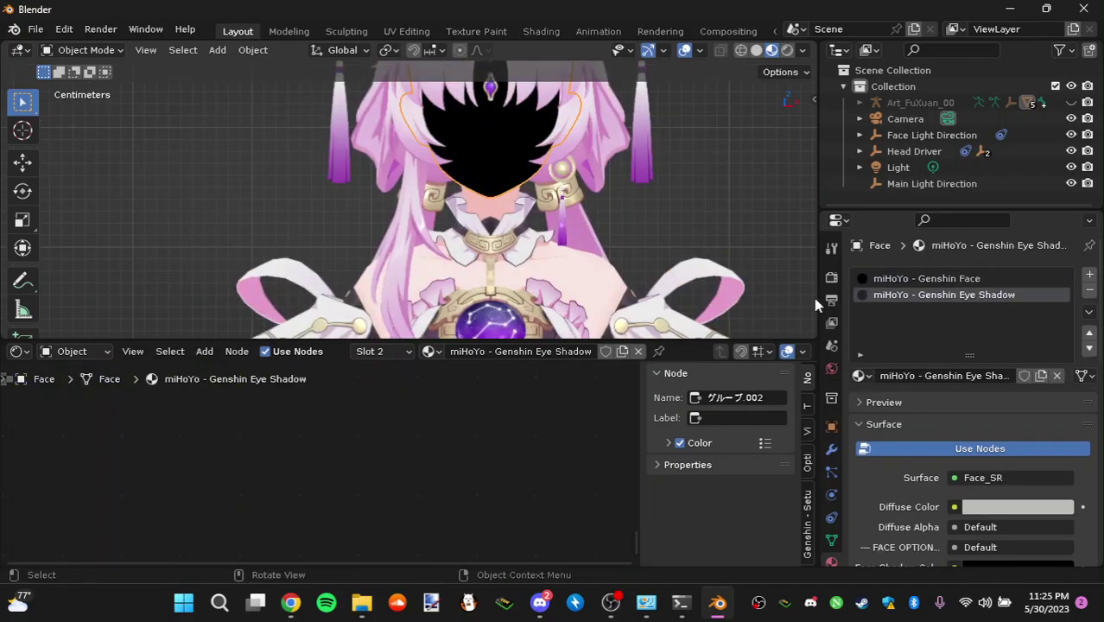
pyautogui.click(886, 279)
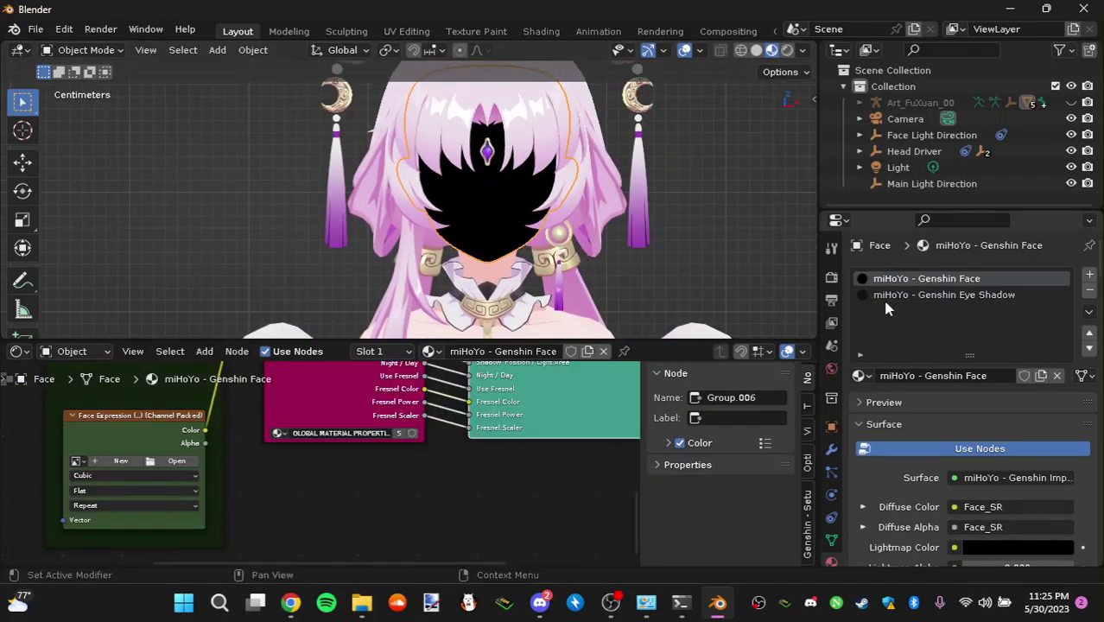
pyautogui.click(900, 296)
pyautogui.click(903, 279)
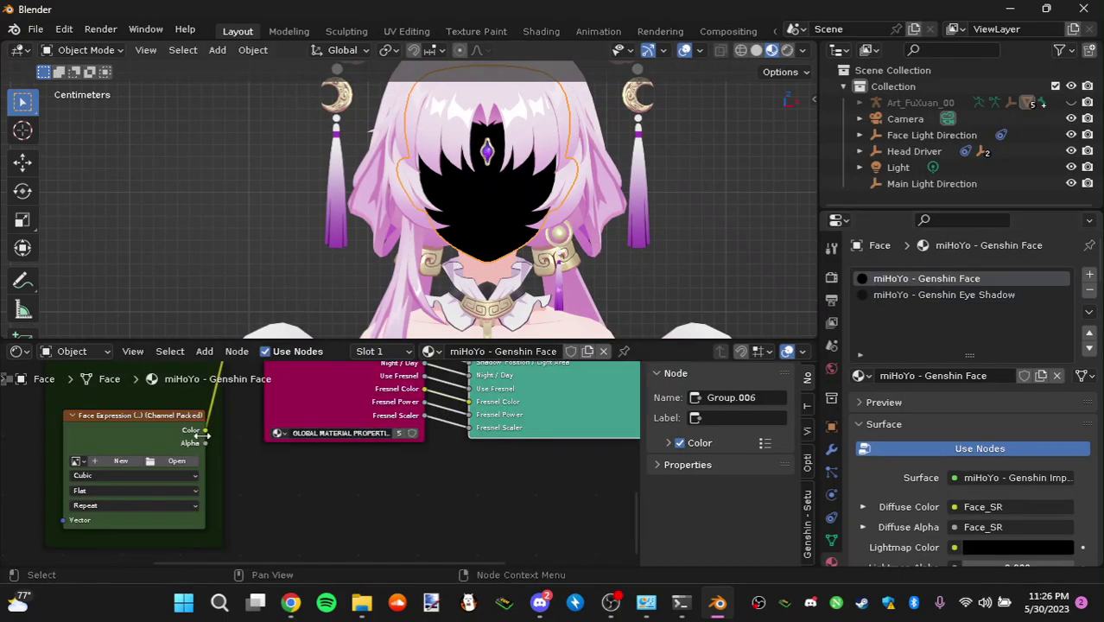
# - Load Avatar_FuXuan_00_Face_Color.png from the Art_FuXuan_00 folder into the Diffuse image node of the face material
pyautogui.keyDown('shift'); pyautogui.scroll(6, 254, 440); pyautogui.keyUp('shift')
pyautogui.keyDown('ctrl'); pyautogui.hscroll(-4, 240, 485); pyautogui.keyUp('ctrl')
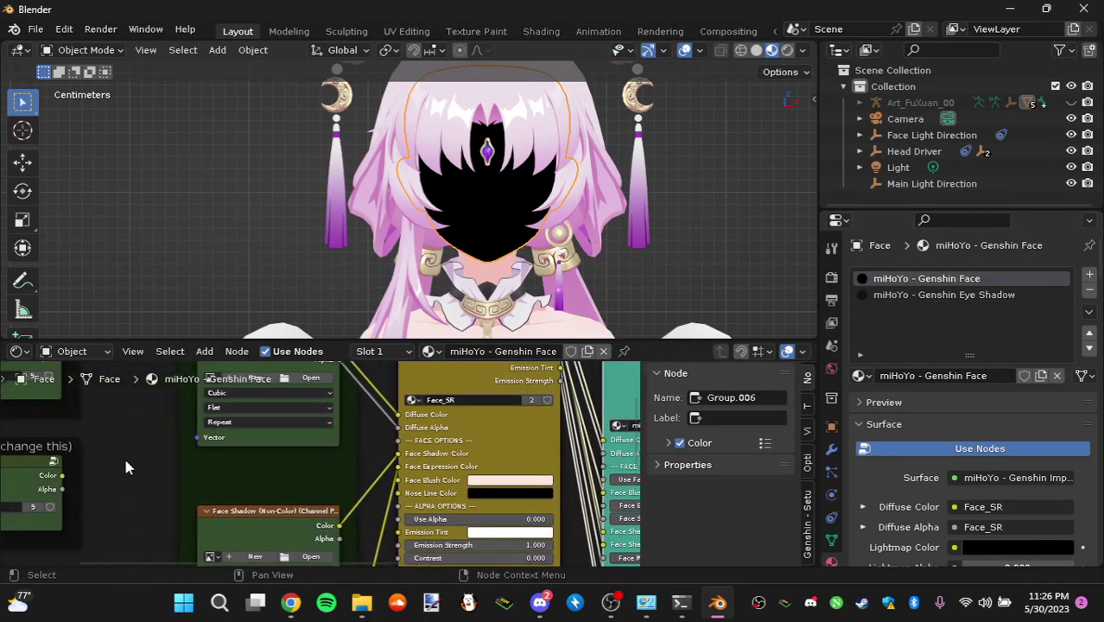
pyautogui.keyDown('ctrl'); pyautogui.hscroll(-5, 123, 456); pyautogui.keyUp('ctrl')
pyautogui.keyDown('shift'); pyautogui.scroll(4, 138, 457); pyautogui.keyUp('shift')
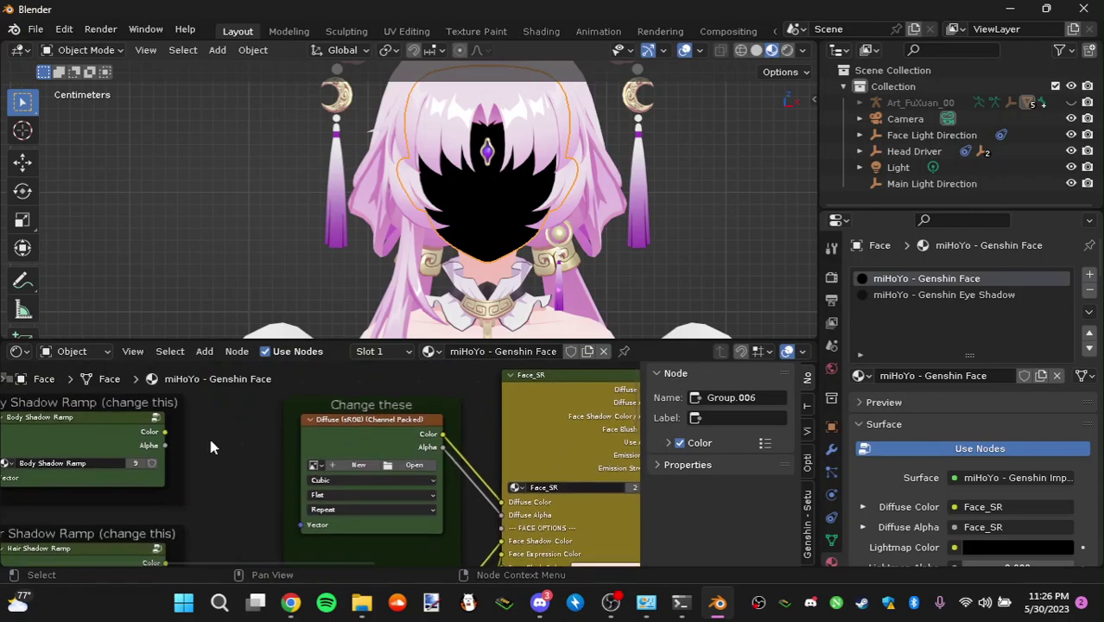
pyautogui.keyDown('shift'); pyautogui.scroll(-2, 217, 441); pyautogui.keyUp('shift')
pyautogui.keyDown('ctrl'); pyautogui.hscroll(1, 217, 441); pyautogui.keyUp('ctrl')
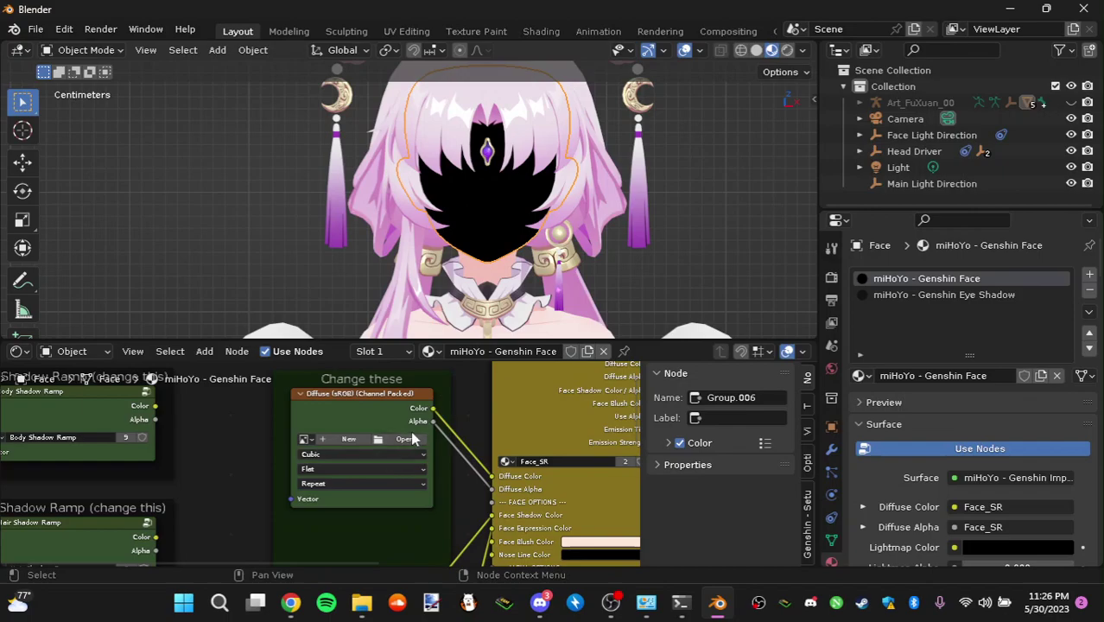
pyautogui.keyDown('shift'); pyautogui.scroll(2, 432, 439); pyautogui.keyUp('shift')
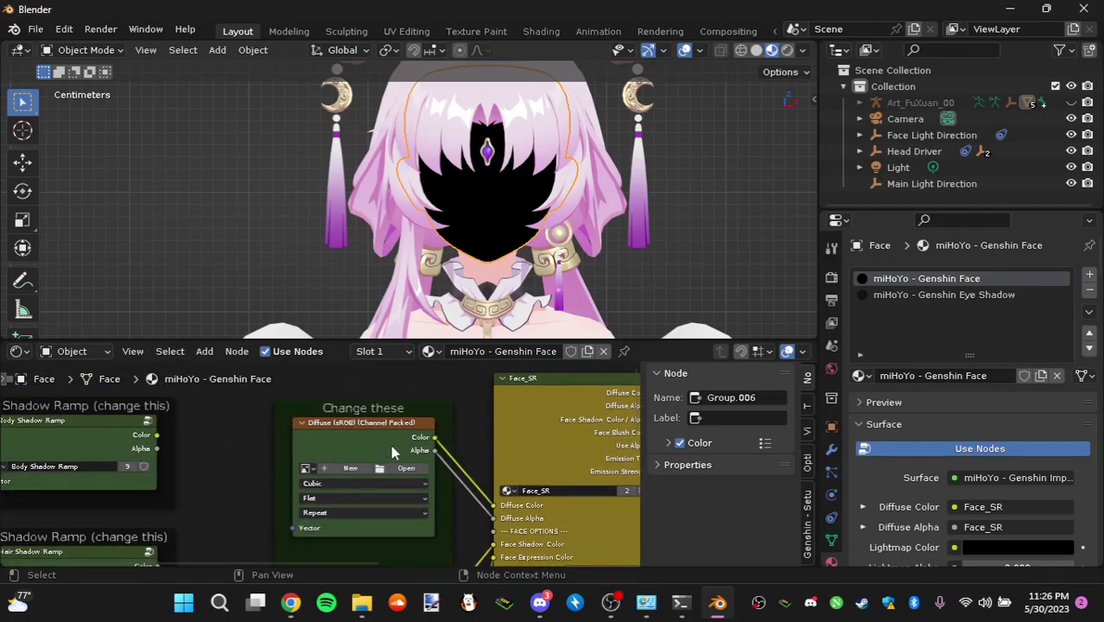
pyautogui.click(402, 469)
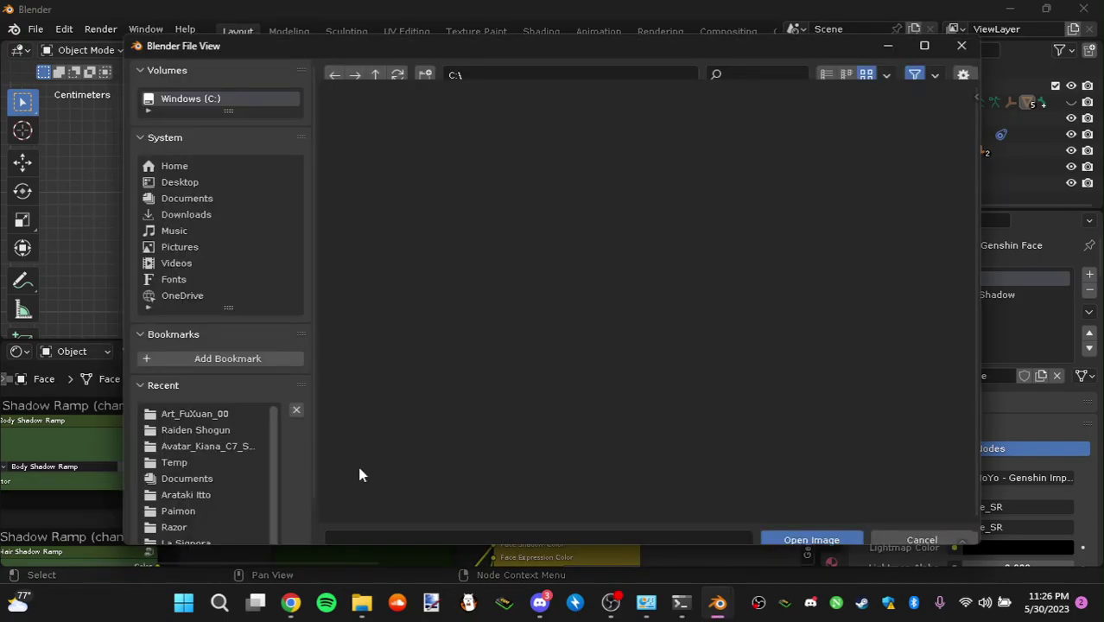
pyautogui.click(235, 414)
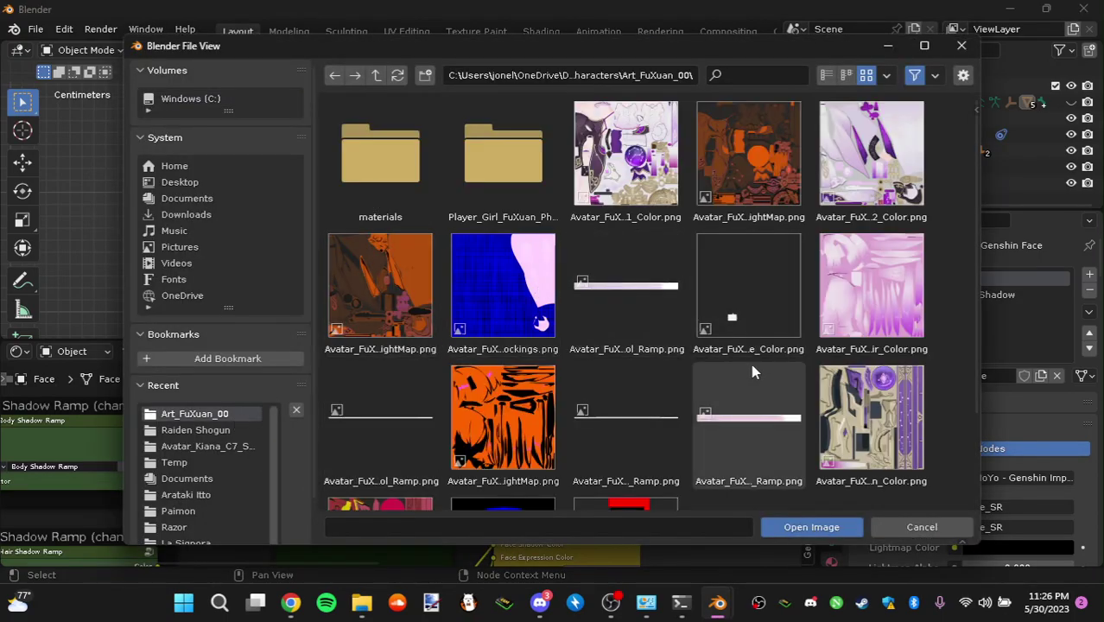
pyautogui.scroll(-2, 609, 371)
pyautogui.click(615, 377)
pyautogui.click(496, 421)
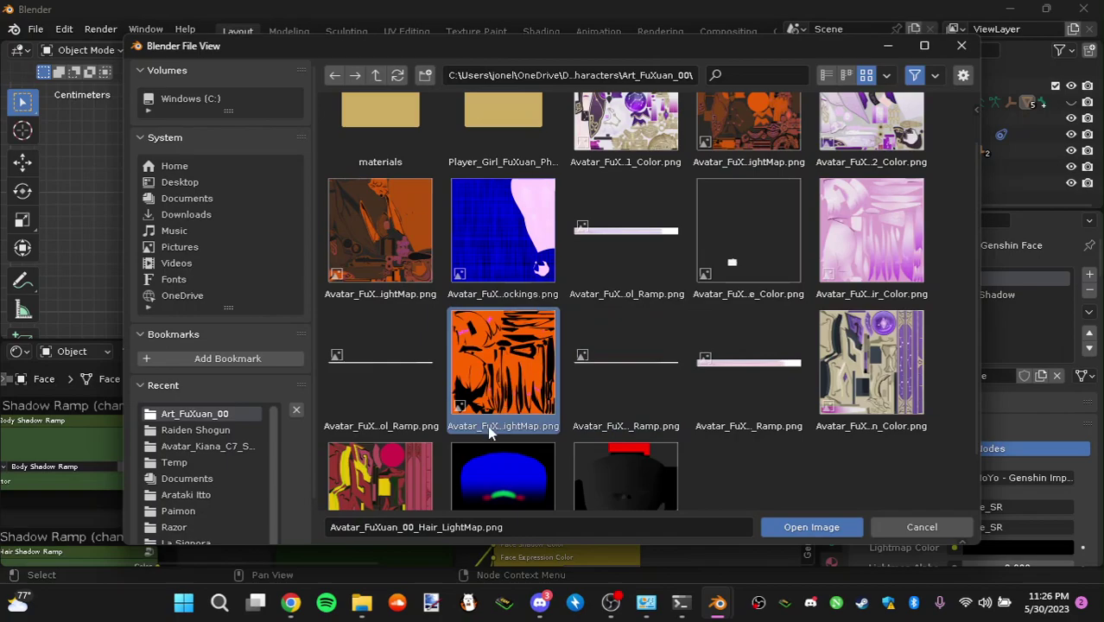
pyautogui.scroll(-2, 496, 421)
pyautogui.click(426, 462)
pyautogui.click(609, 345)
pyautogui.scroll(3, 609, 345)
pyautogui.click(748, 287)
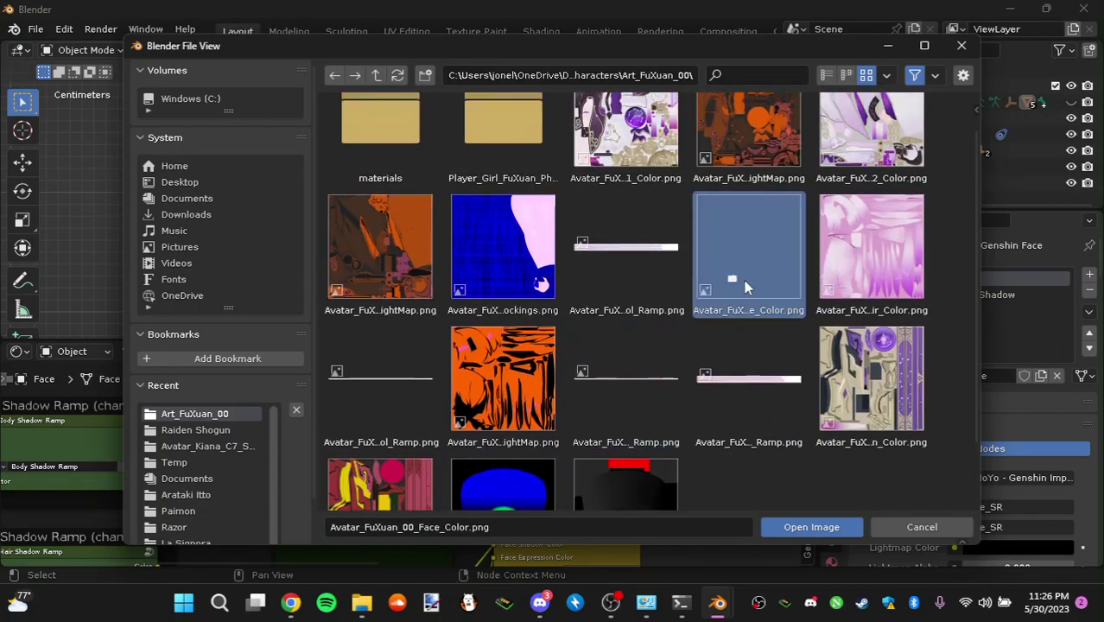
pyautogui.doubleClick(765, 244)
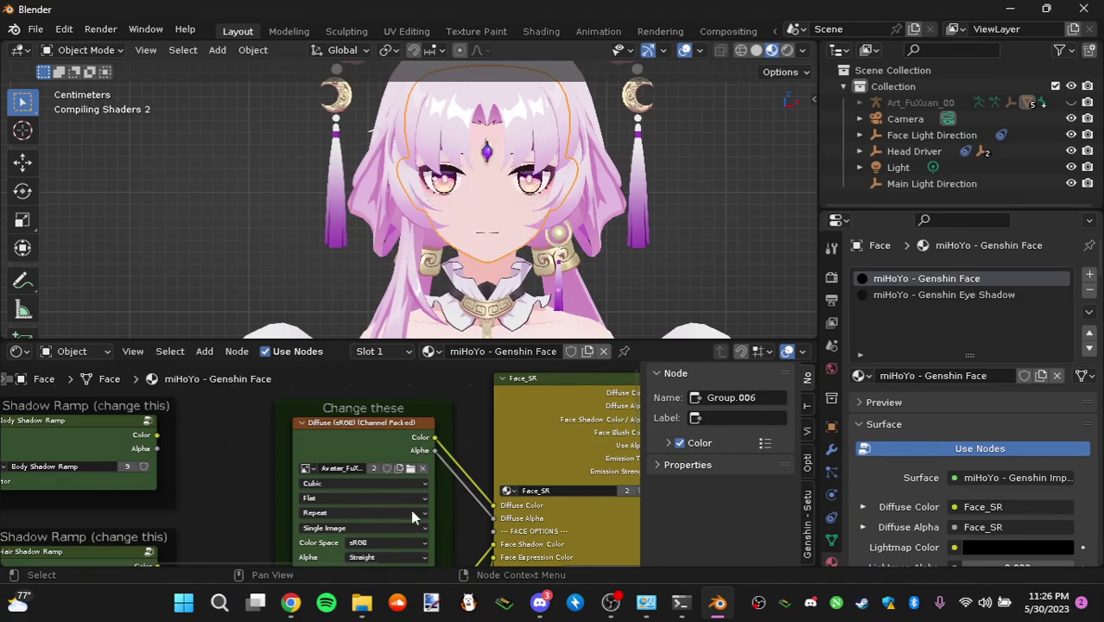
# - Set the face diffuse image's alpha mode to Channel Packed
pyautogui.moveTo(458, 486); pyautogui.dragTo(447, 416, button='middle')
pyautogui.click(392, 484)
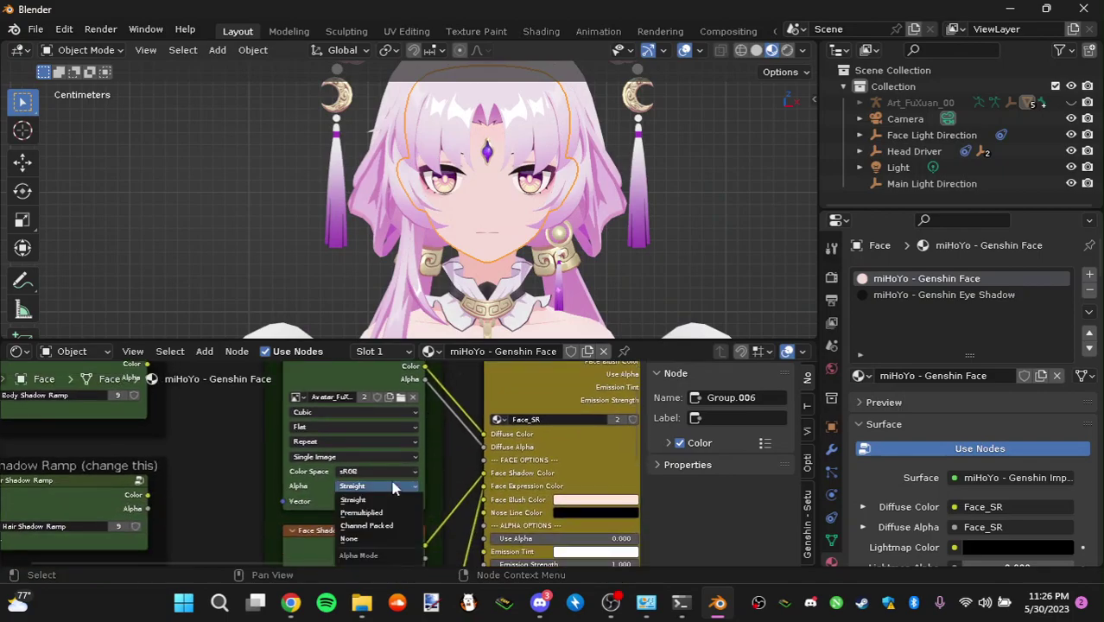
pyautogui.click(380, 525)
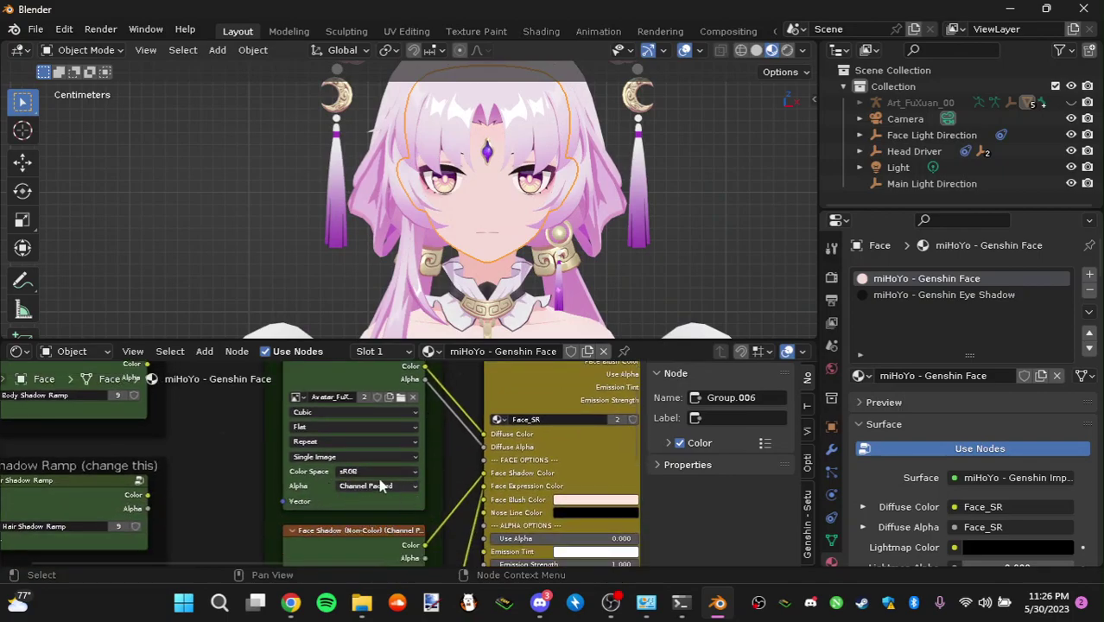
# - Load W_140_Girl_Face_ExpressionMap_00.png into the Face Expression image node and set its alpha mode to Channel Packed
pyautogui.moveTo(446, 435); pyautogui.dragTo(436, 463, button='middle')
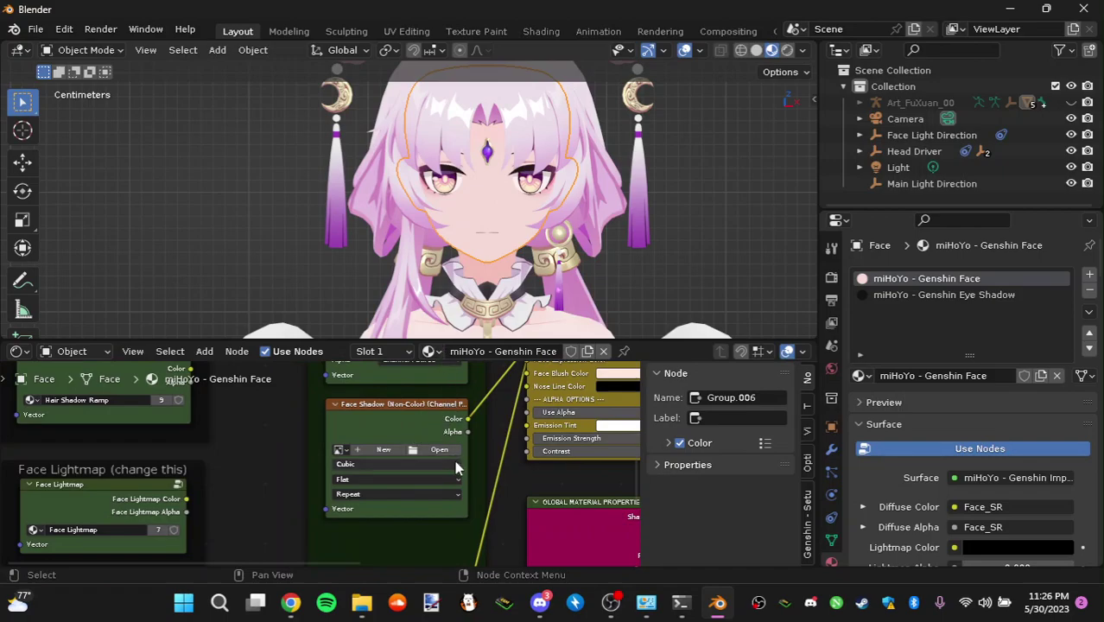
pyautogui.moveTo(483, 464)
pyautogui.mouseDown(button='middle')
pyautogui.moveTo(471, 408)
pyautogui.moveTo(488, 474)
pyautogui.mouseUp(button='middle')
pyautogui.moveTo(498, 521)
pyautogui.mouseDown(button='middle')
pyautogui.moveTo(487, 445)
pyautogui.moveTo(498, 444)
pyautogui.moveTo(515, 522)
pyautogui.moveTo(532, 438)
pyautogui.mouseUp(button='middle')
pyautogui.click(612, 602)
pyautogui.click(613, 602)
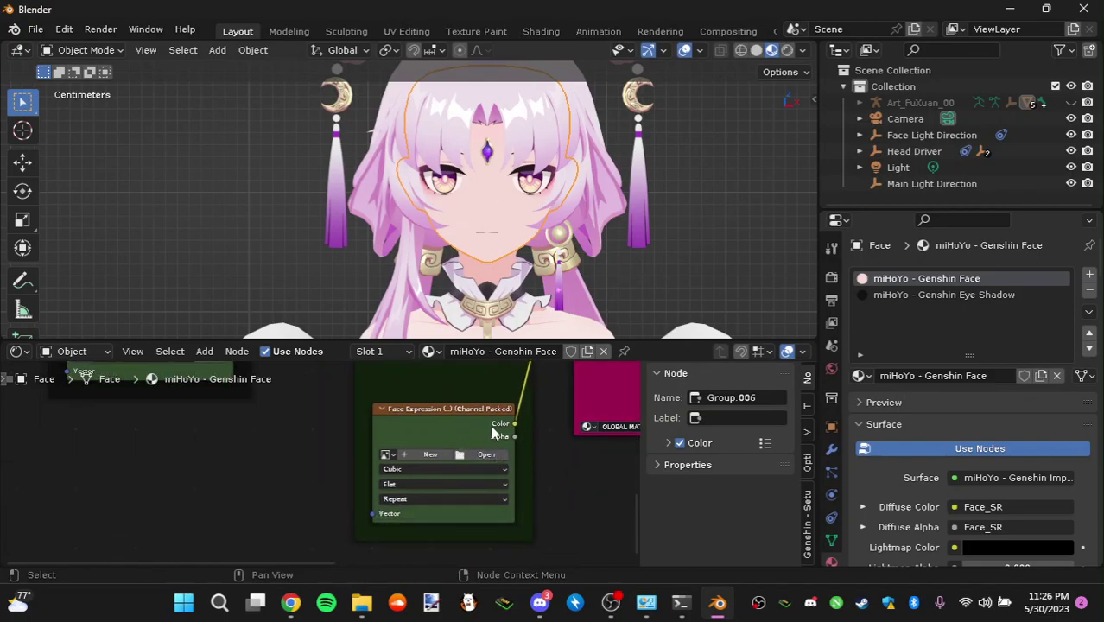
pyautogui.click(484, 455)
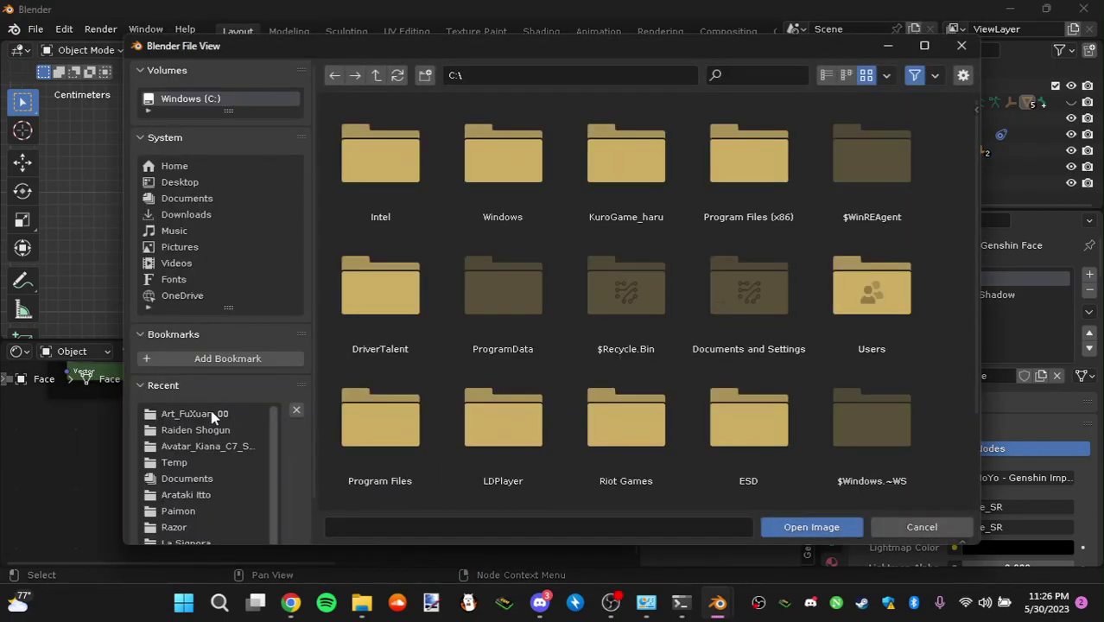
pyautogui.click(199, 413)
pyautogui.scroll(-2, 501, 329)
pyautogui.click(501, 199)
pyautogui.click(404, 410)
pyautogui.click(518, 430)
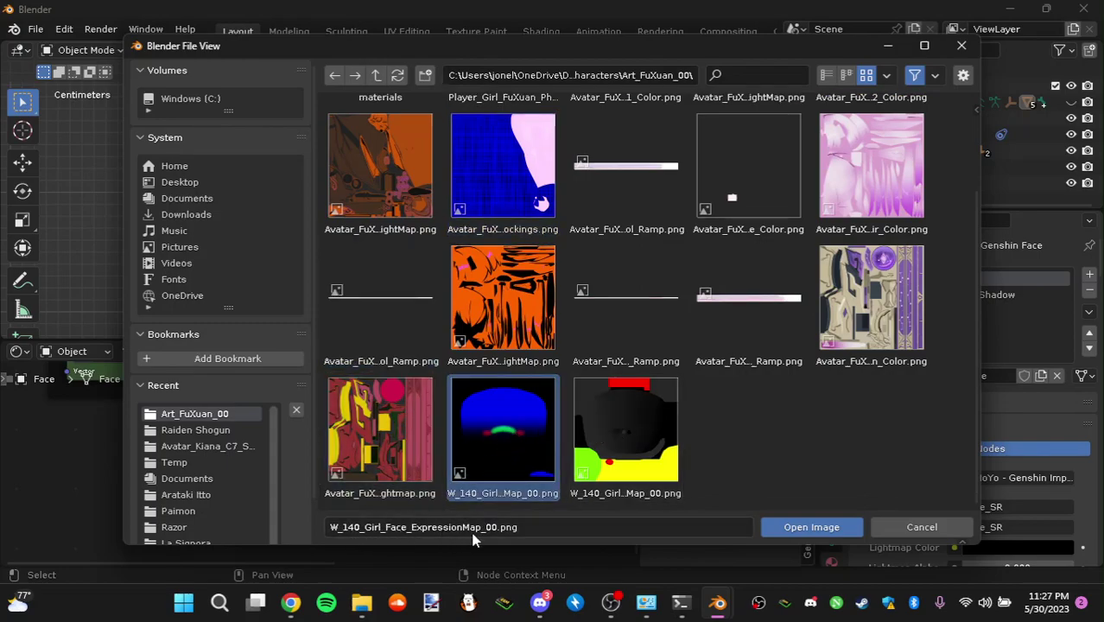
pyautogui.click(626, 429)
pyautogui.click(505, 429)
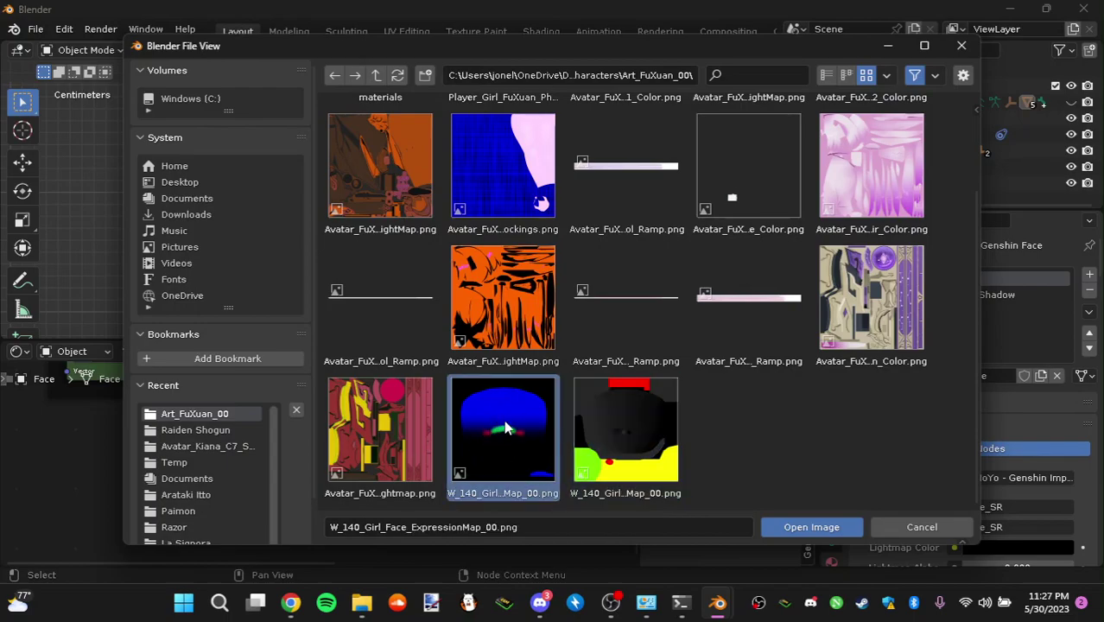
pyautogui.doubleClick(488, 434)
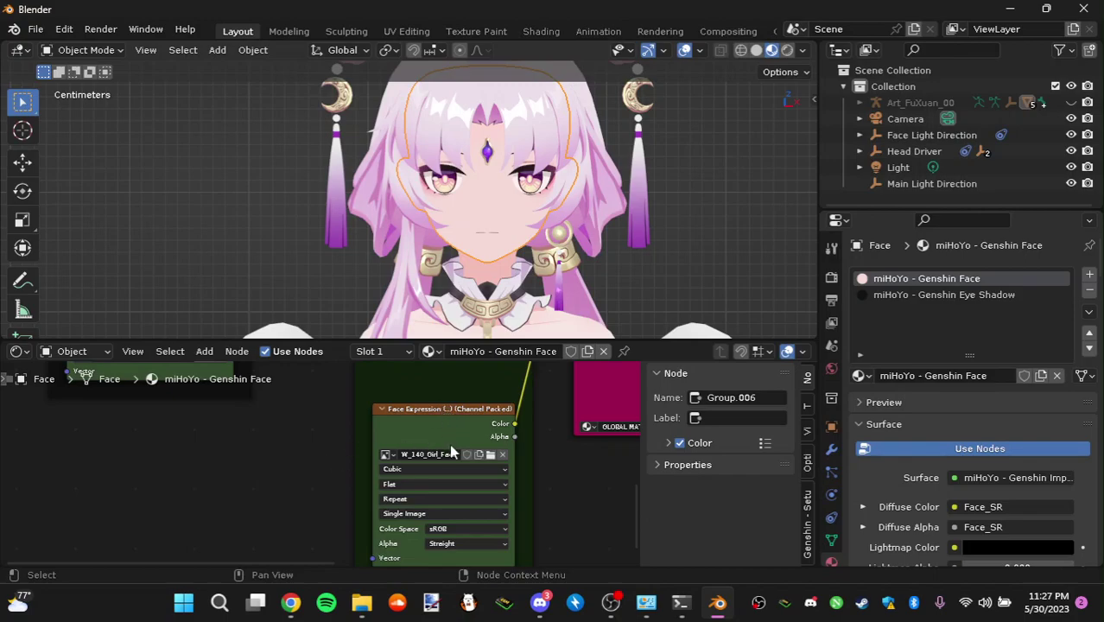
pyautogui.click(466, 543)
pyautogui.click(460, 504)
# - Open the Face Lightmap node group of the face material for editing
pyautogui.moveTo(258, 431); pyautogui.dragTo(347, 483, button='middle')
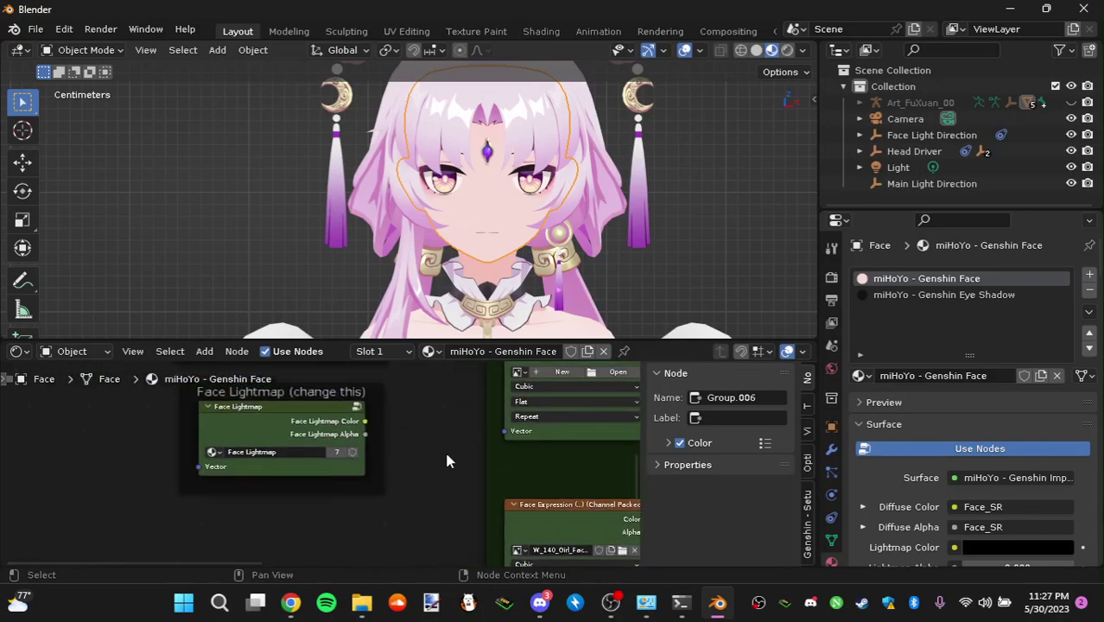
pyautogui.moveTo(397, 401); pyautogui.dragTo(433, 433, button='middle')
pyautogui.click(388, 444)
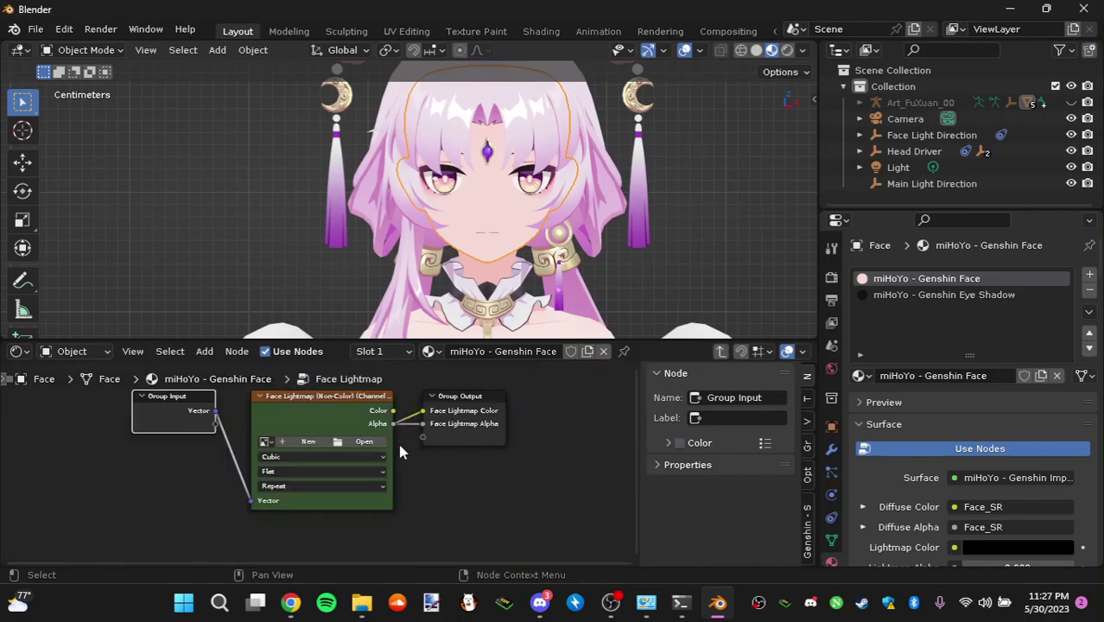
pyautogui.press('Home')
pyautogui.moveTo(327, 435); pyautogui.dragTo(350, 438, button='middle')
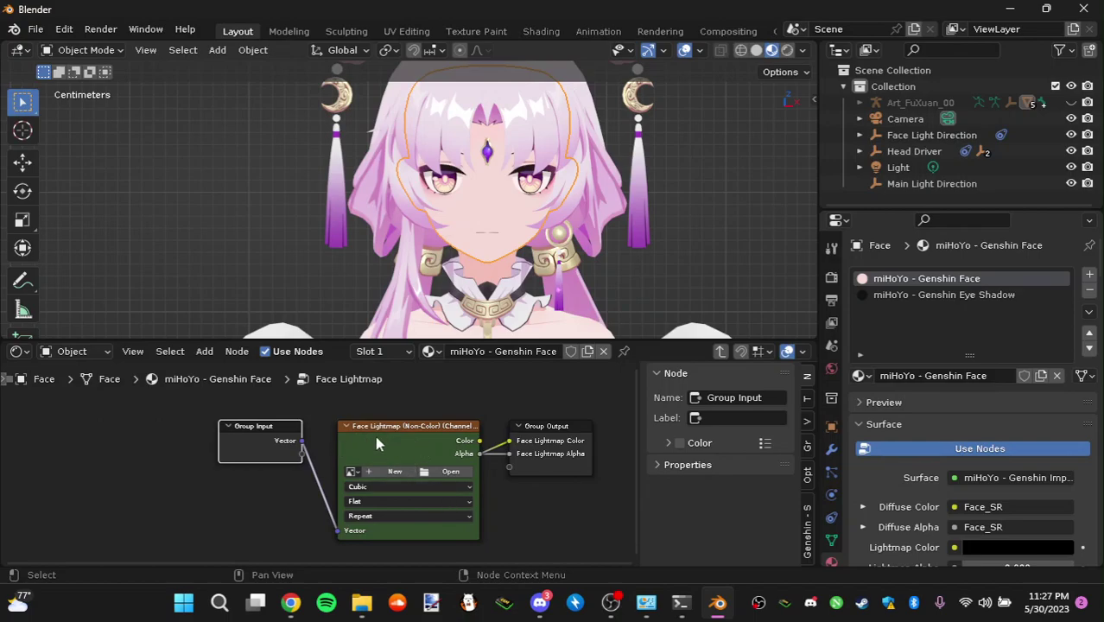
# - Load W_140_Girl_FaceMap_00.png into the Face Lightmap image node inside the group
pyautogui.click(439, 471)
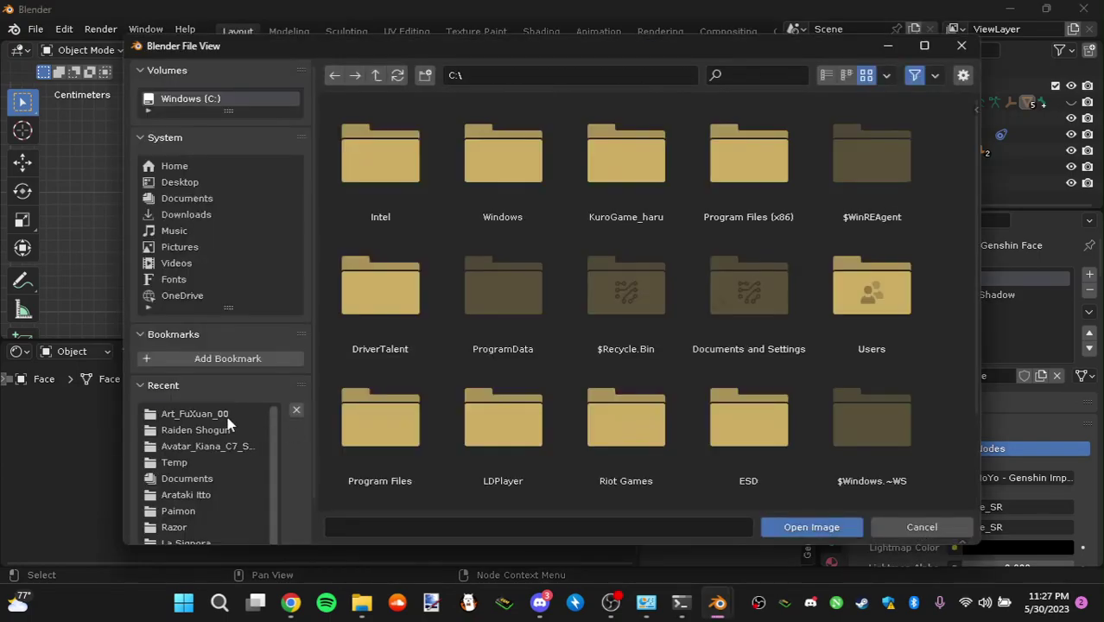
pyautogui.click(195, 414)
pyautogui.scroll(-3, 610, 431)
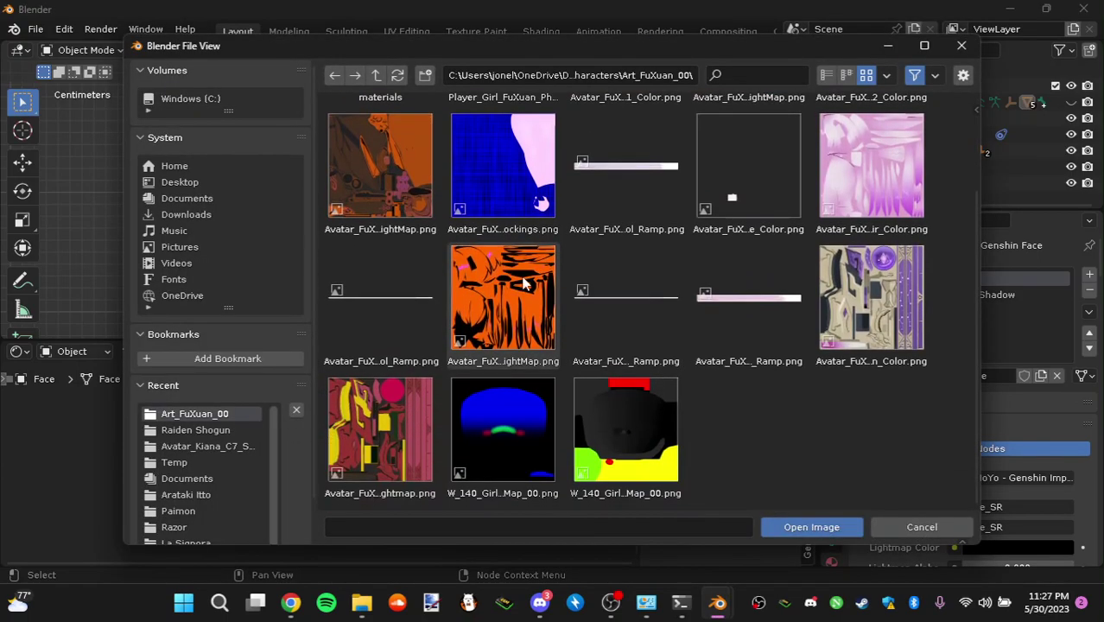
pyautogui.click(610, 449)
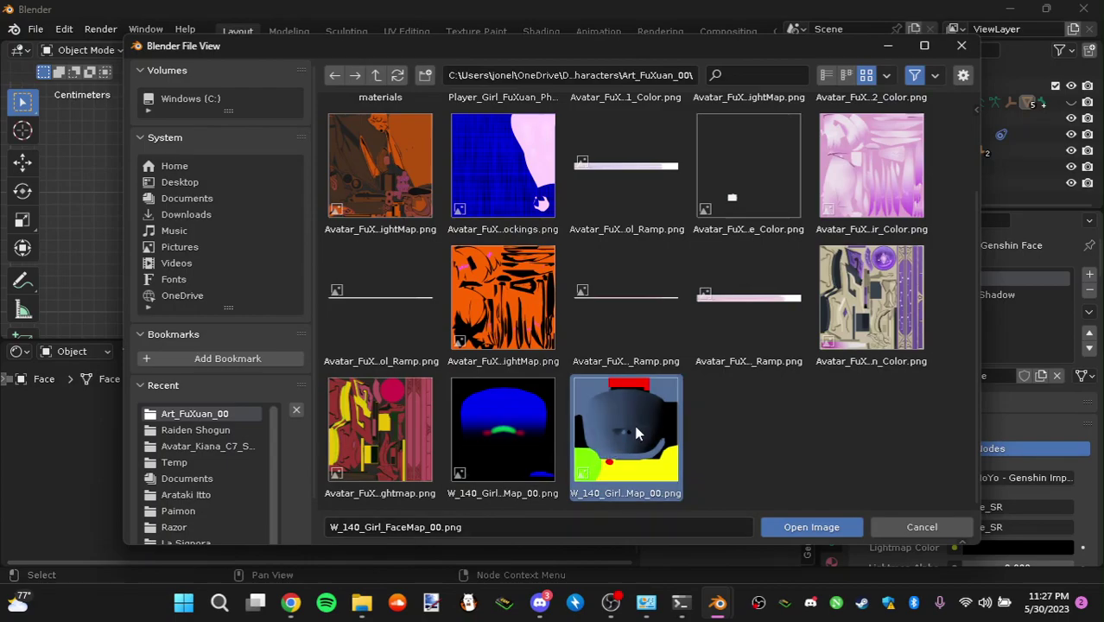
pyautogui.press('Up')
pyautogui.click(629, 452)
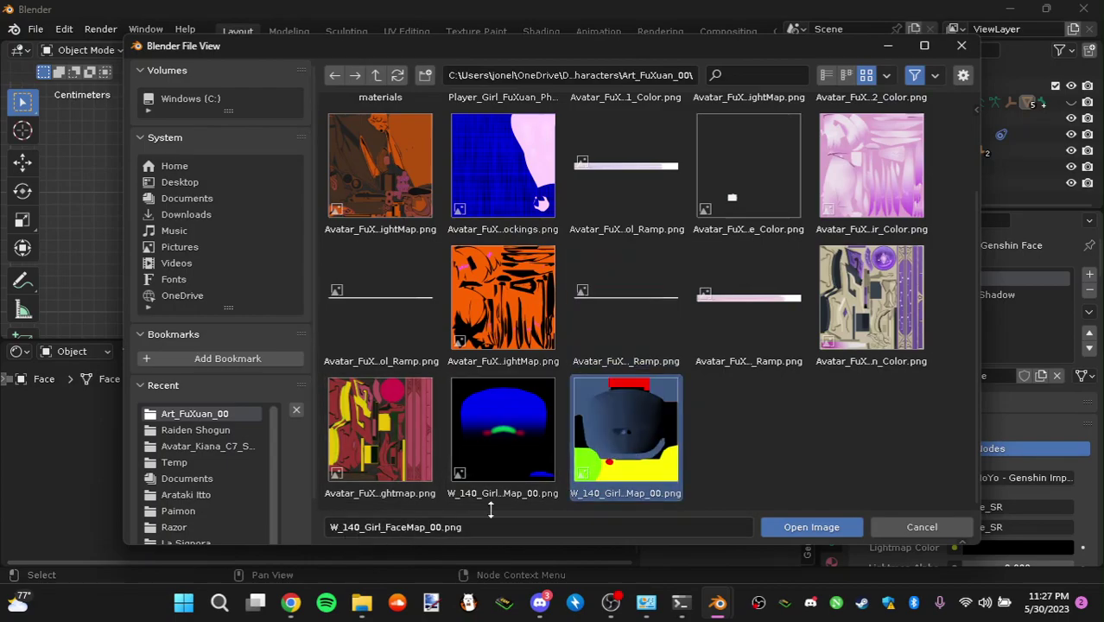
pyautogui.doubleClick(632, 441)
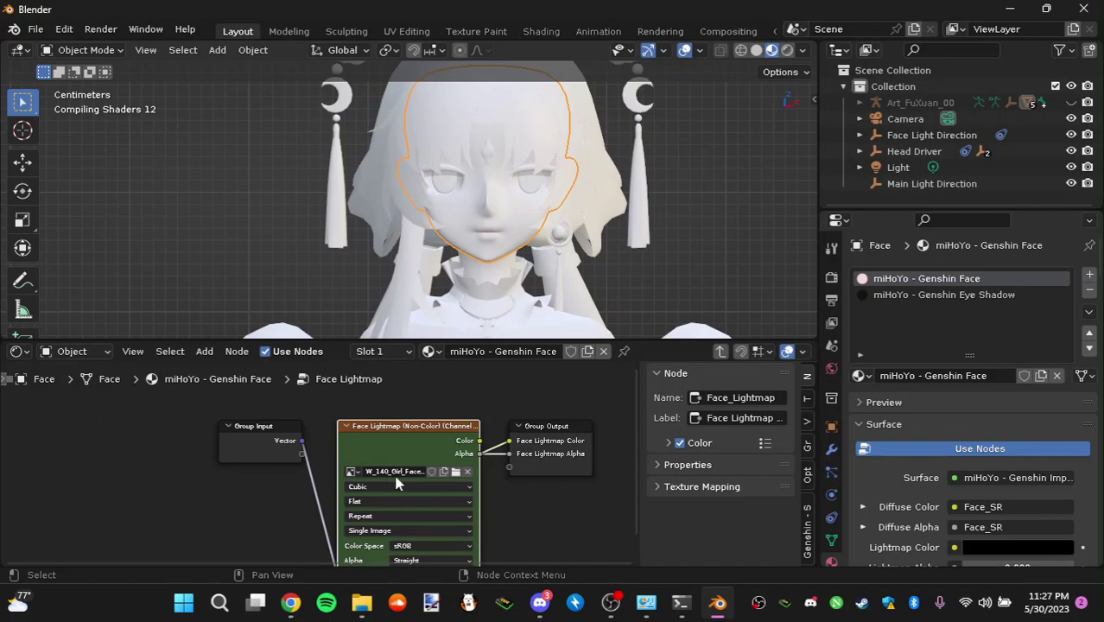
# - Select the Main Light Direction empty and test the face shadows with a trackball rotation, cancelling it after the check
pyautogui.click(878, 184)
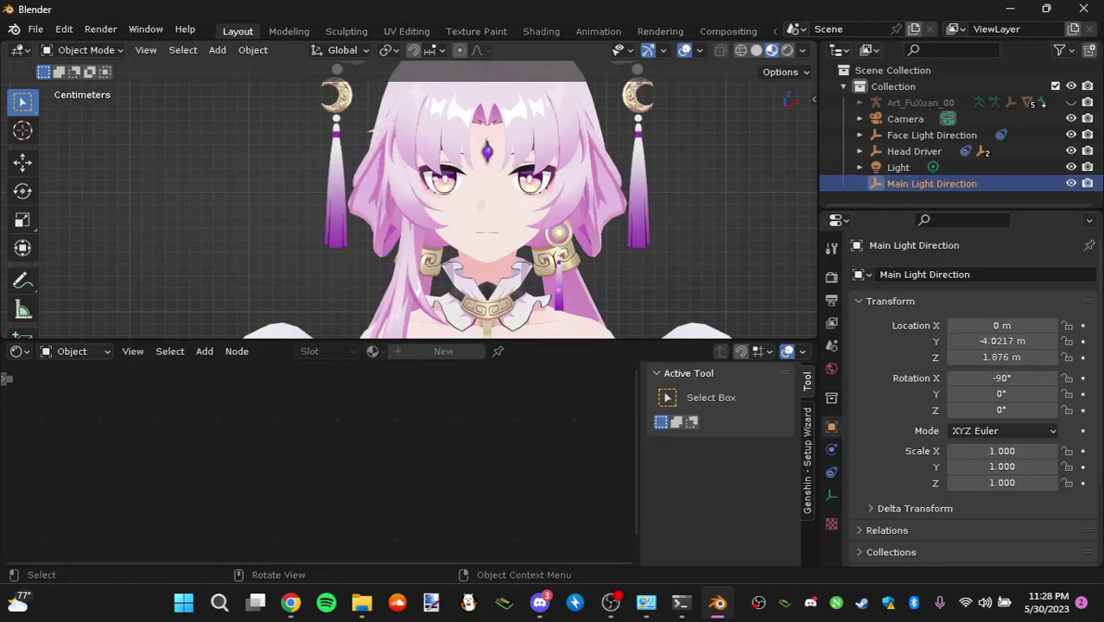
pyautogui.press('r')
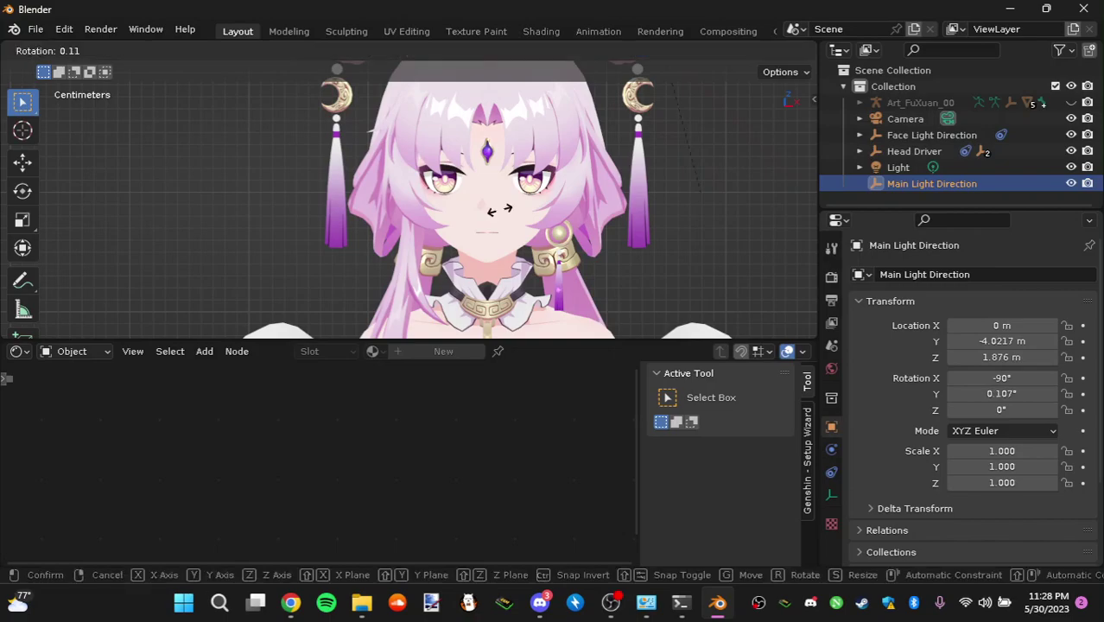
pyautogui.press('r')
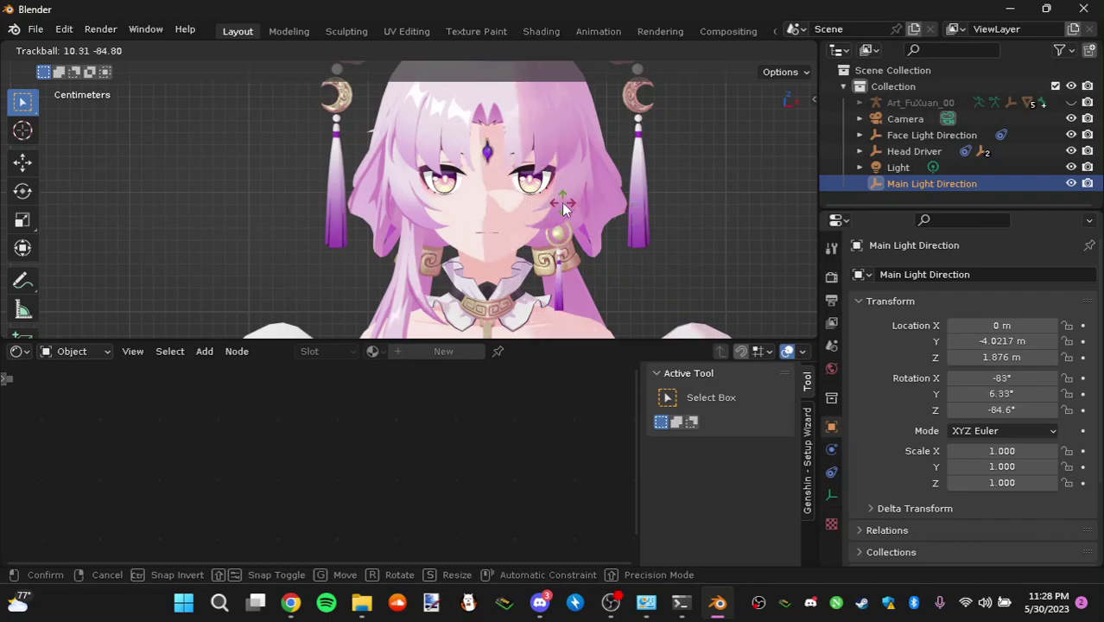
pyautogui.press('Escape')
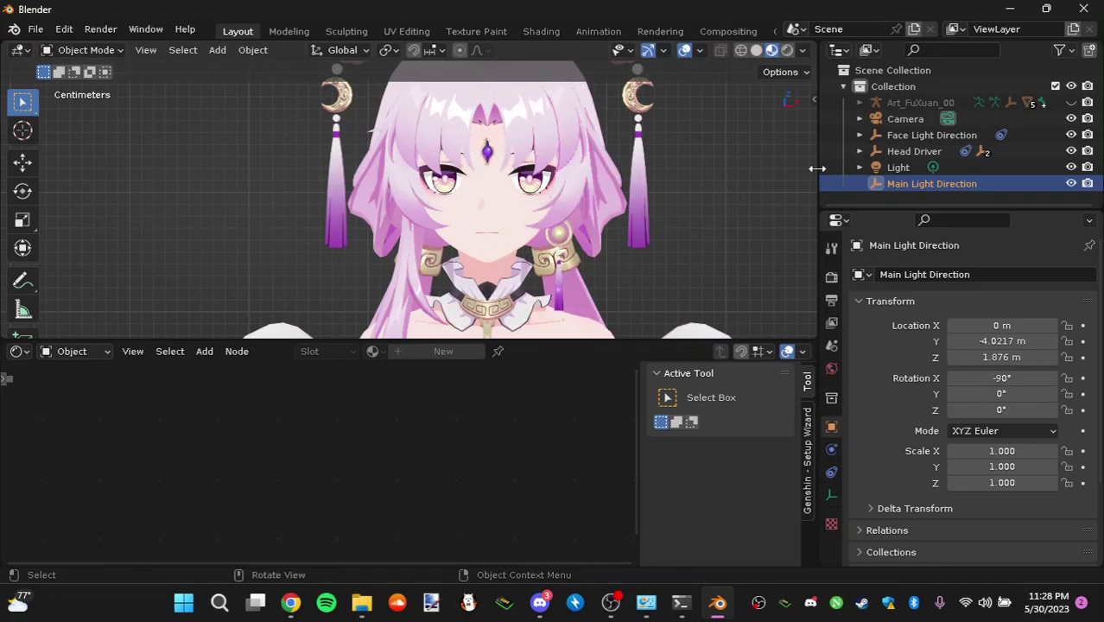
# - Examine the face and hair shading up close by trackball-rotating the main light again, then cancel the rotation
pyautogui.scroll(-6, 507, 195)
pyautogui.keyDown('shift'); pyautogui.scroll(3, 502, 180); pyautogui.keyUp('shift')
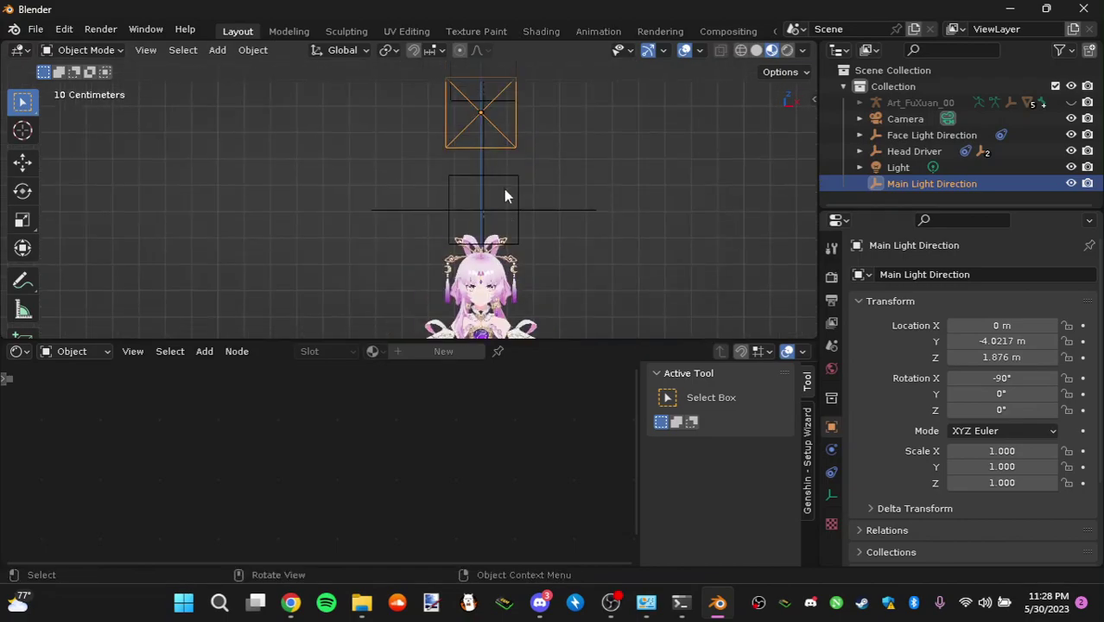
pyautogui.scroll(5, 554, 232)
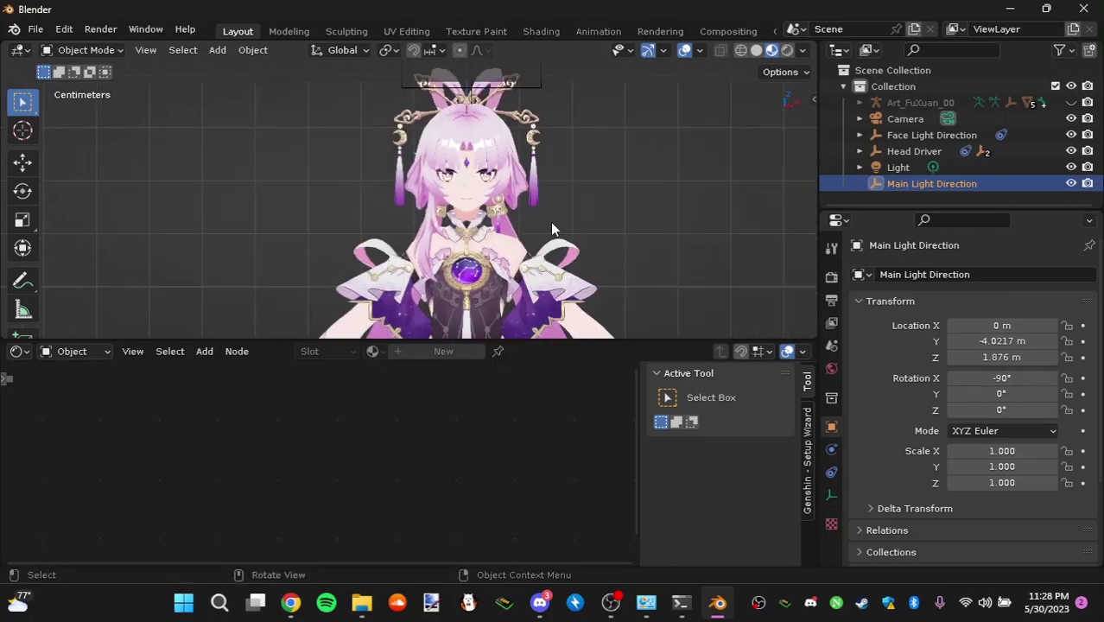
pyautogui.scroll(5, 552, 229)
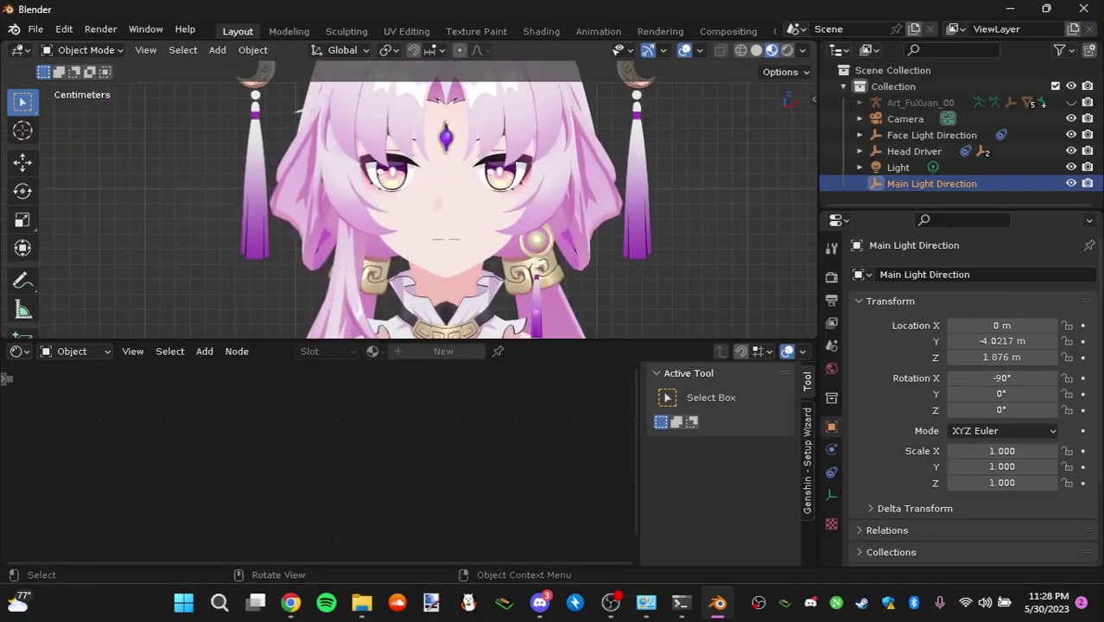
pyautogui.press('r')
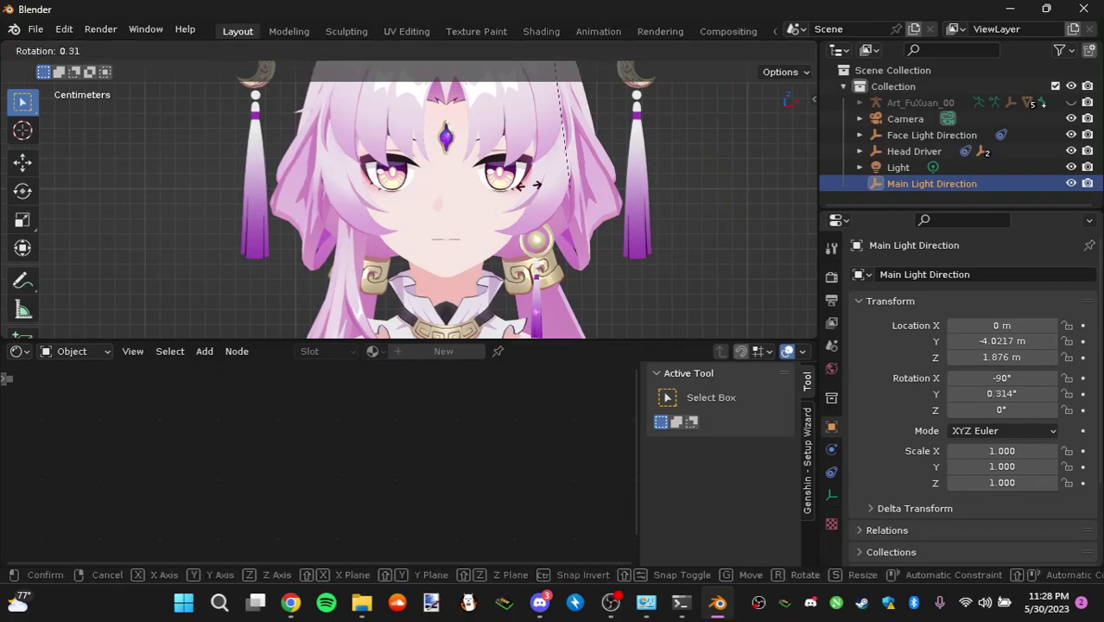
pyautogui.press('r')
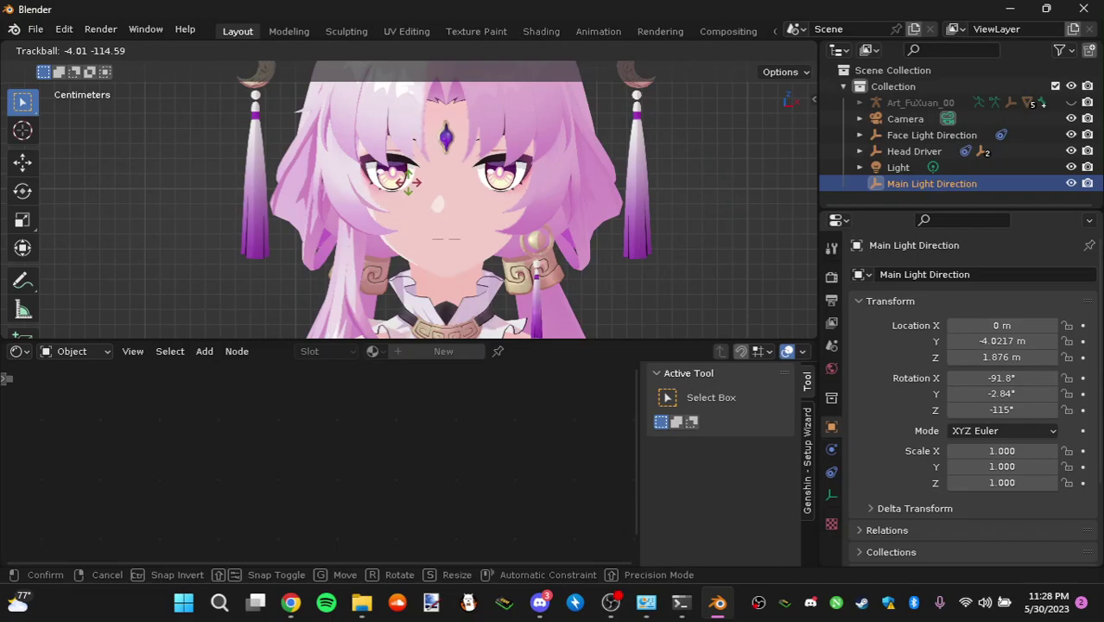
pyautogui.rightClick(458, 176)
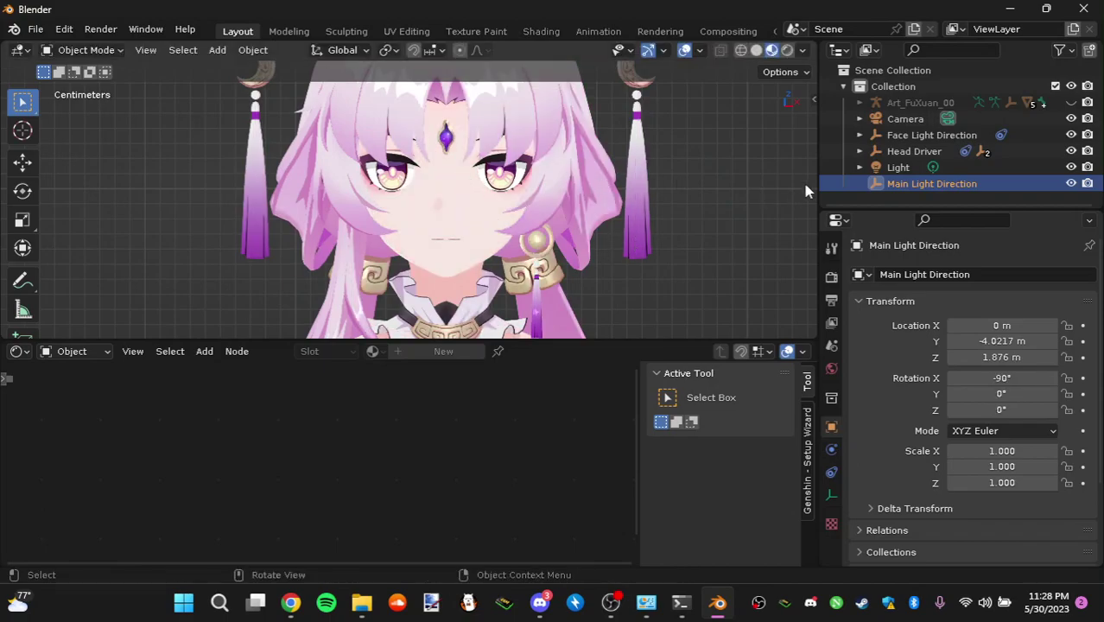
# - Select the Head Driver empty, locate it above the model, and start a trial rotation before cancelling it
pyautogui.click(914, 151)
pyautogui.scroll(-6, 440, 151)
pyautogui.keyDown('shift'); pyautogui.moveTo(596, 69); pyautogui.dragTo(611, 192, button='middle'); pyautogui.keyUp('shift')
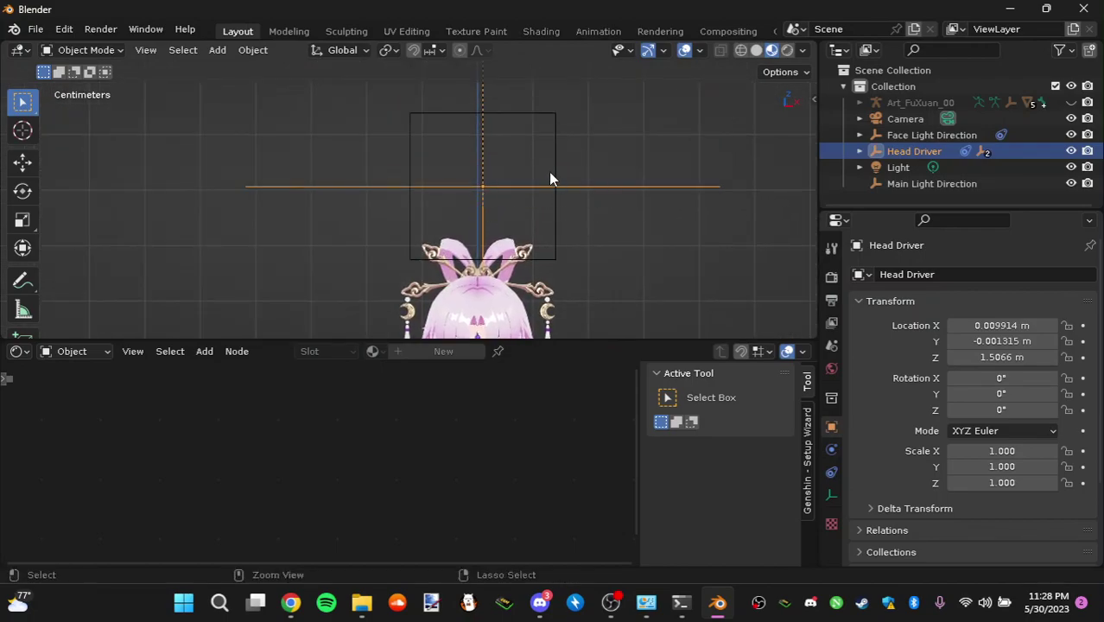
pyautogui.scroll(-6, 552, 179)
pyautogui.moveTo(496, 231)
pyautogui.keyDown('shift'); pyautogui.mouseDown(button='middle')
pyautogui.moveTo(488, 209)
pyautogui.moveTo(490, 229)
pyautogui.mouseUp(button='middle'); pyautogui.keyUp('shift')
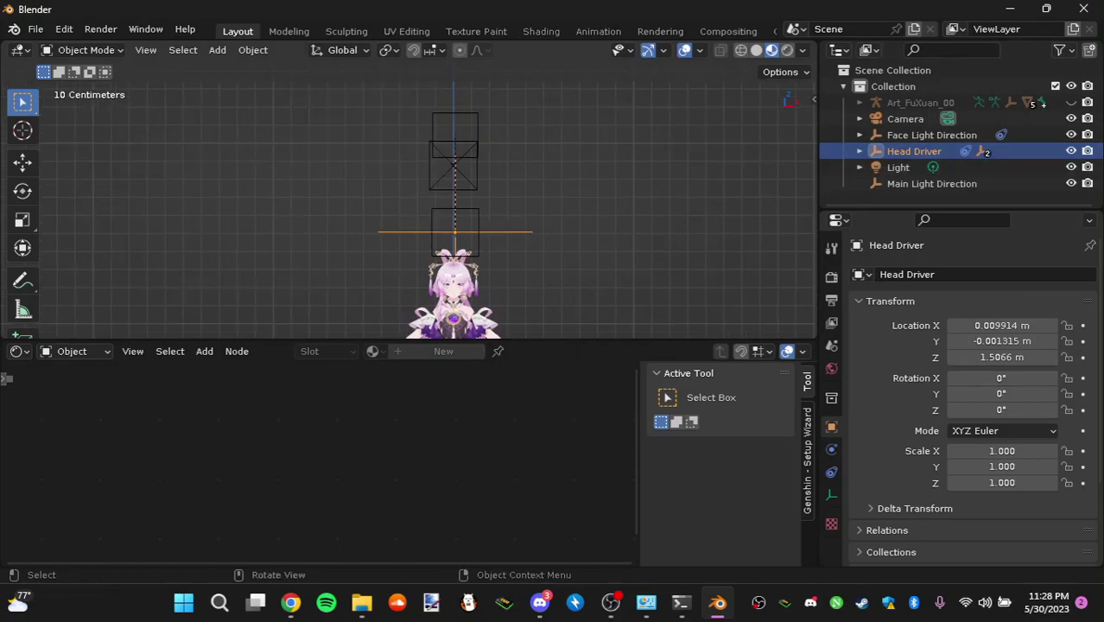
pyautogui.press('r')
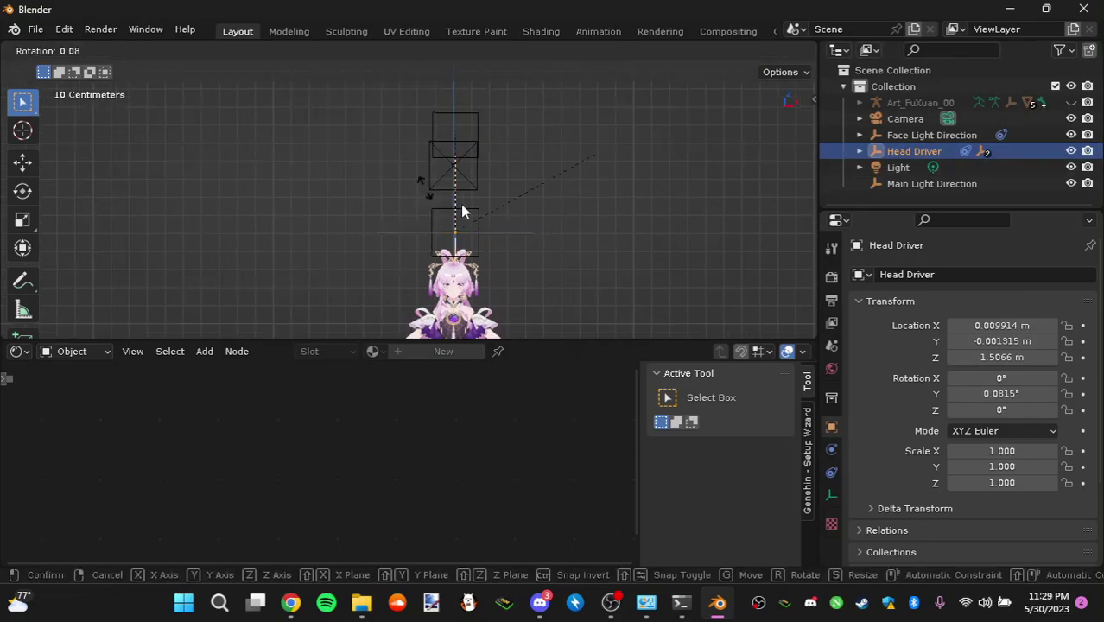
pyautogui.press('Escape')
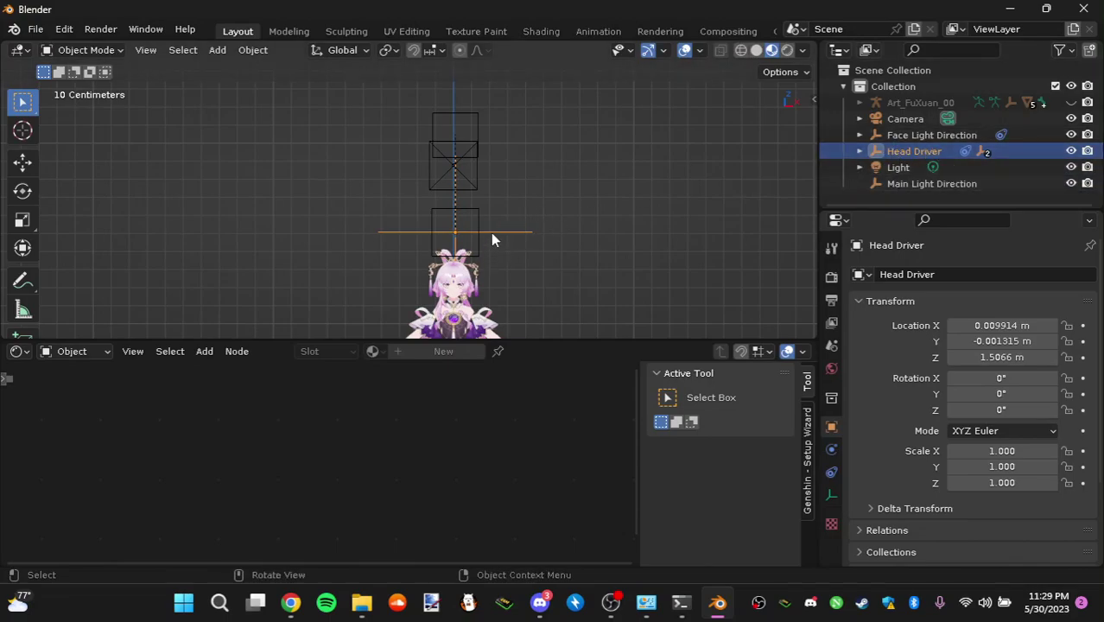
# - Test the face shading up close with a trackball rotation of the Head Driver, then cancel the rotation
pyautogui.moveTo(501, 248)
pyautogui.keyDown('ctrl'); pyautogui.mouseDown(button='middle')
pyautogui.moveTo(501, 217)
pyautogui.moveTo(521, 245)
pyautogui.moveTo(502, 214)
pyautogui.moveTo(535, 249)
pyautogui.moveTo(520, 182)
pyautogui.moveTo(478, 216)
pyautogui.moveTo(487, 225)
pyautogui.moveTo(513, 201)
pyautogui.moveTo(538, 204)
pyautogui.mouseUp(button='middle'); pyautogui.keyUp('ctrl')
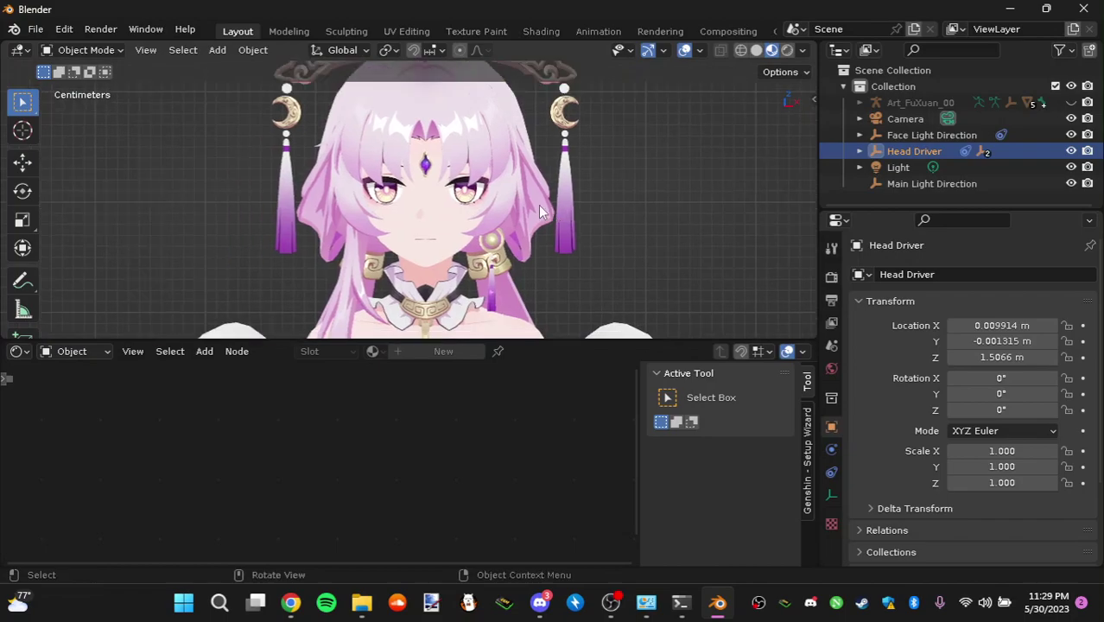
pyautogui.scroll(-3, 537, 222)
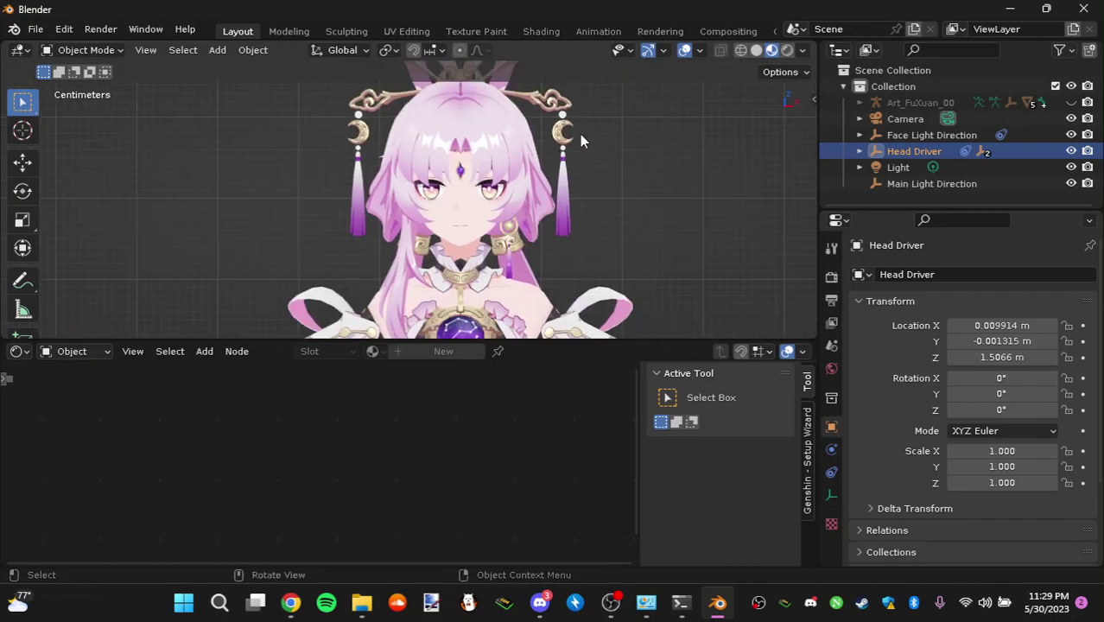
pyautogui.press('r')
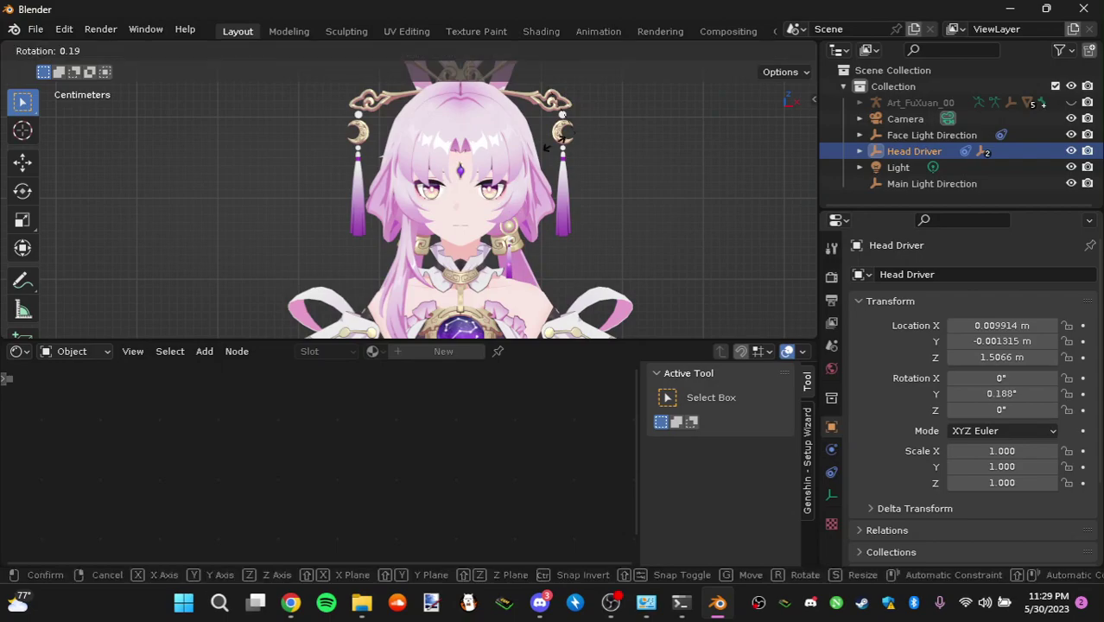
pyautogui.press('r')
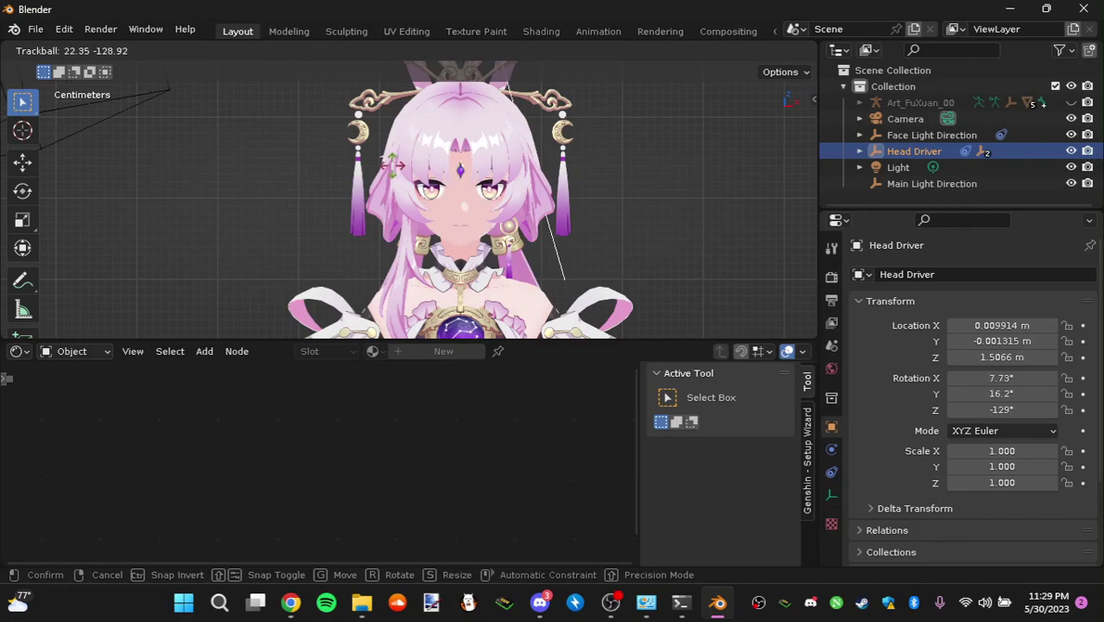
pyautogui.rightClick(409, 199)
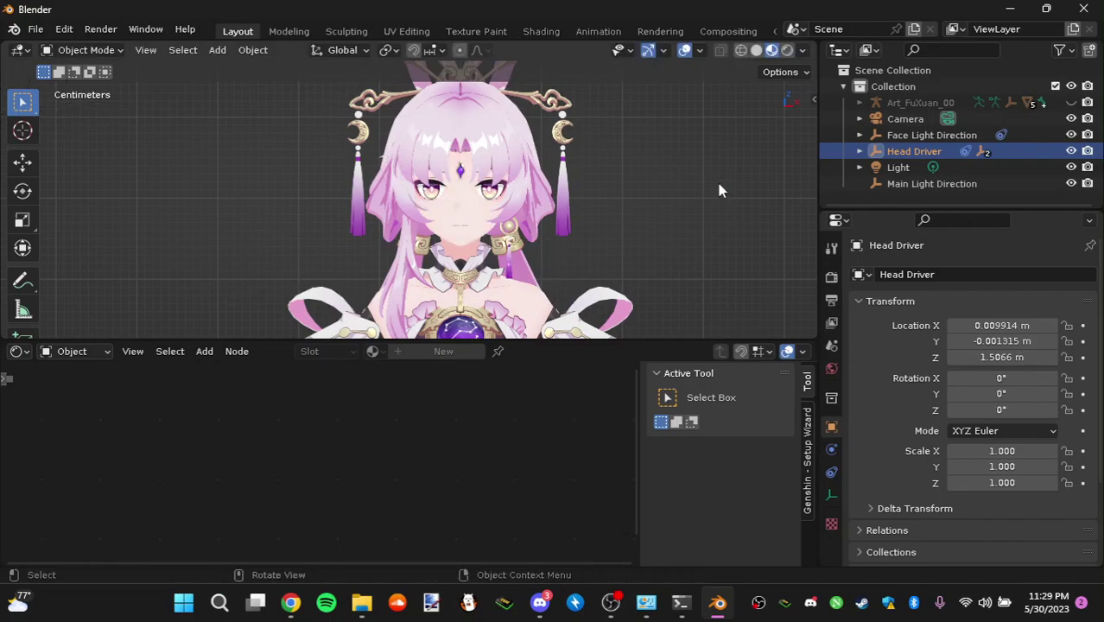
# - Select the Face Light Direction empty and test the face shading with a trackball rotation, cancelling it after the check
pyautogui.click(926, 136)
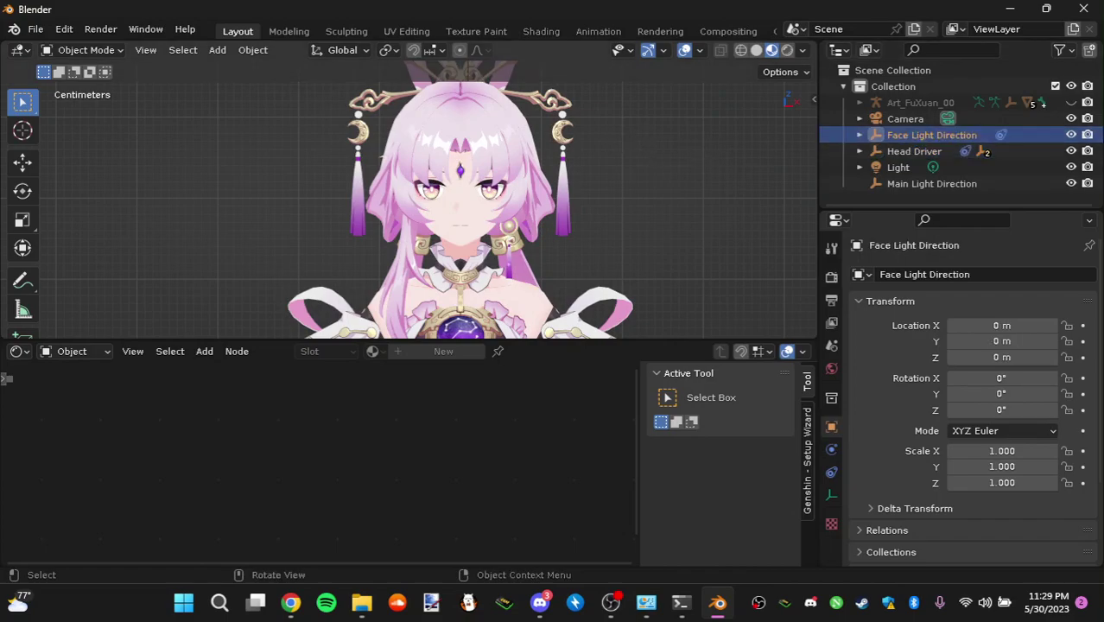
pyautogui.press('r')
pyautogui.press('r')
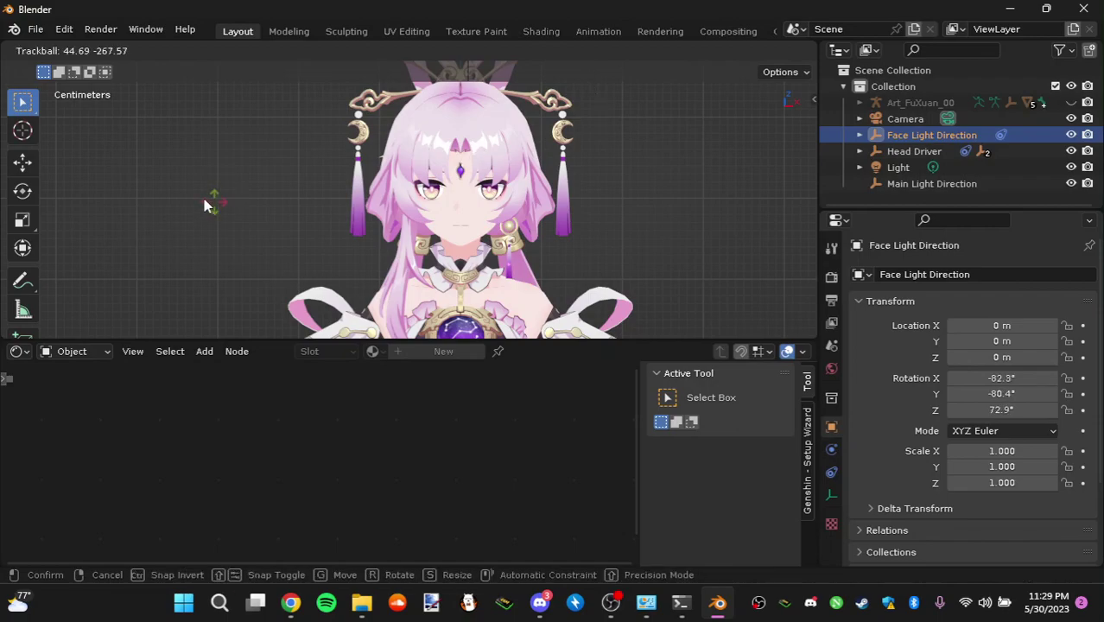
pyautogui.press('Escape')
# - Examine the shading of the outfit, legs and shoes from the front and side, ending in front view
pyautogui.scroll(2, 434, 251)
pyautogui.scroll(-5, 437, 240)
pyautogui.scroll(2, 483, 225)
pyautogui.scroll(-4, 491, 212)
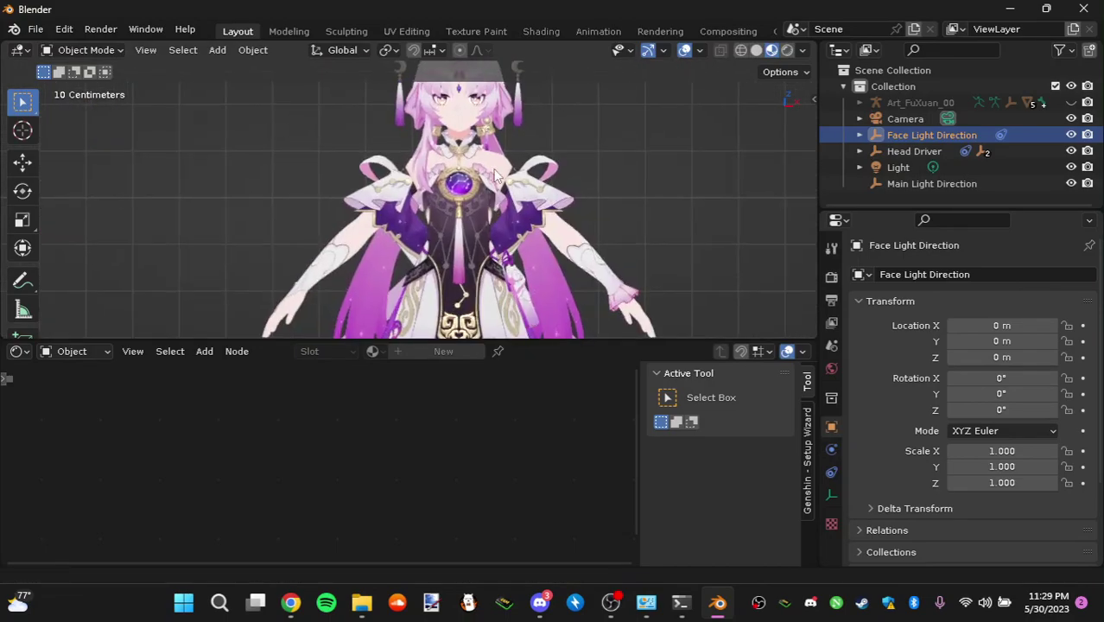
pyautogui.moveTo(490, 211); pyautogui.dragTo(498, 201, button='middle')
pyautogui.scroll(3, 748, 177)
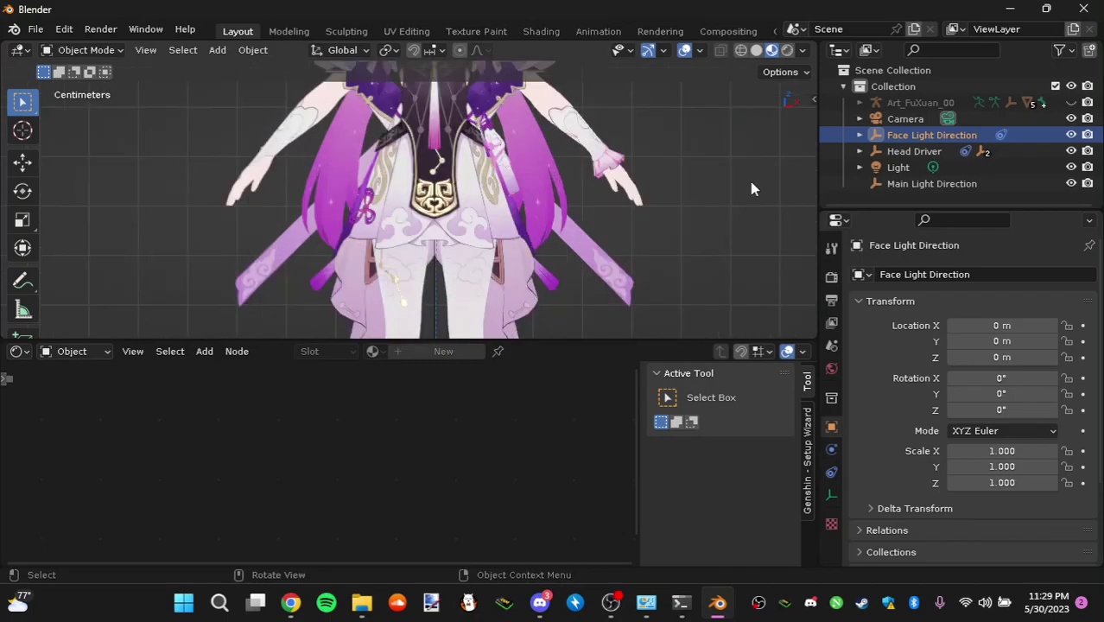
pyautogui.scroll(-2, 510, 147)
pyautogui.moveTo(510, 147); pyautogui.dragTo(435, 159, button='middle')
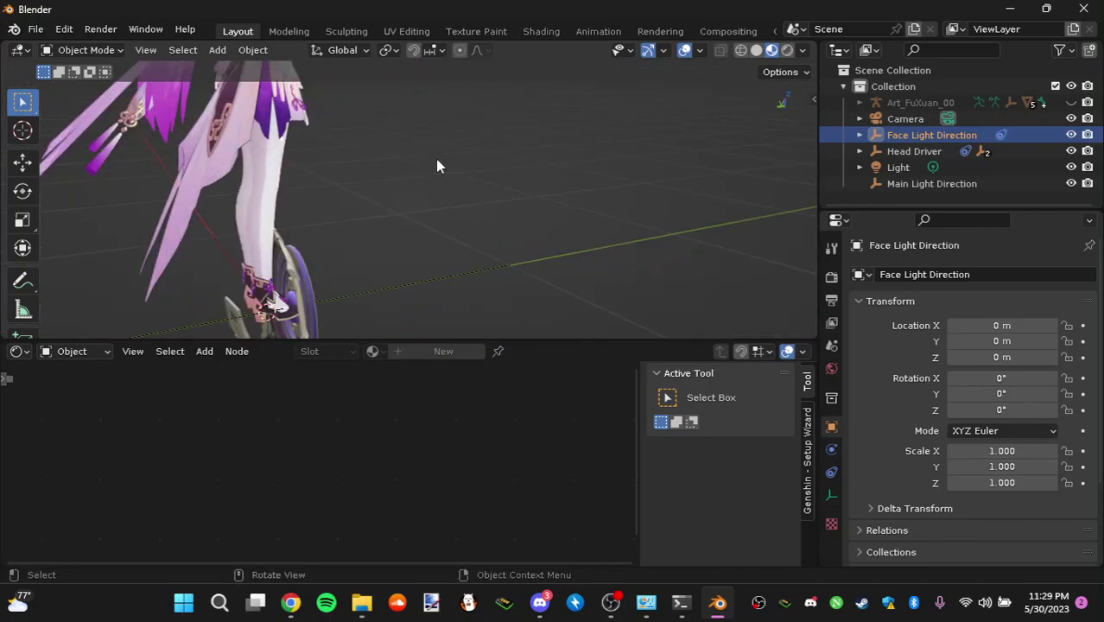
pyautogui.press('KP_1')
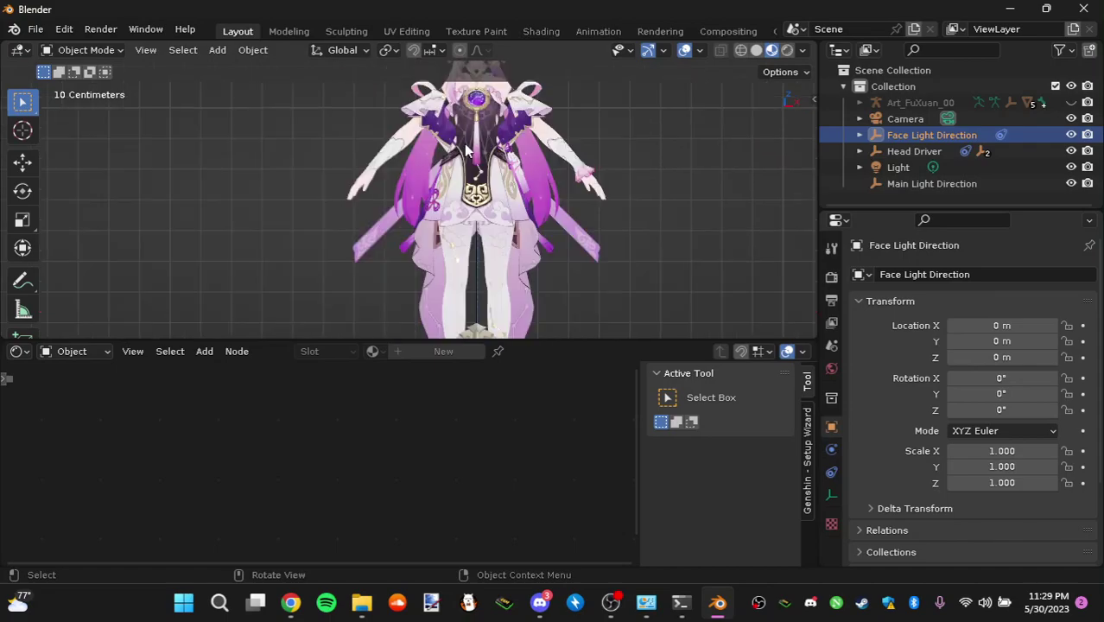
# - Trackball-rotate the Main Light Direction empty to about -91.2°, -1.57°, -104° so the model is lit from one side
pyautogui.click(951, 182)
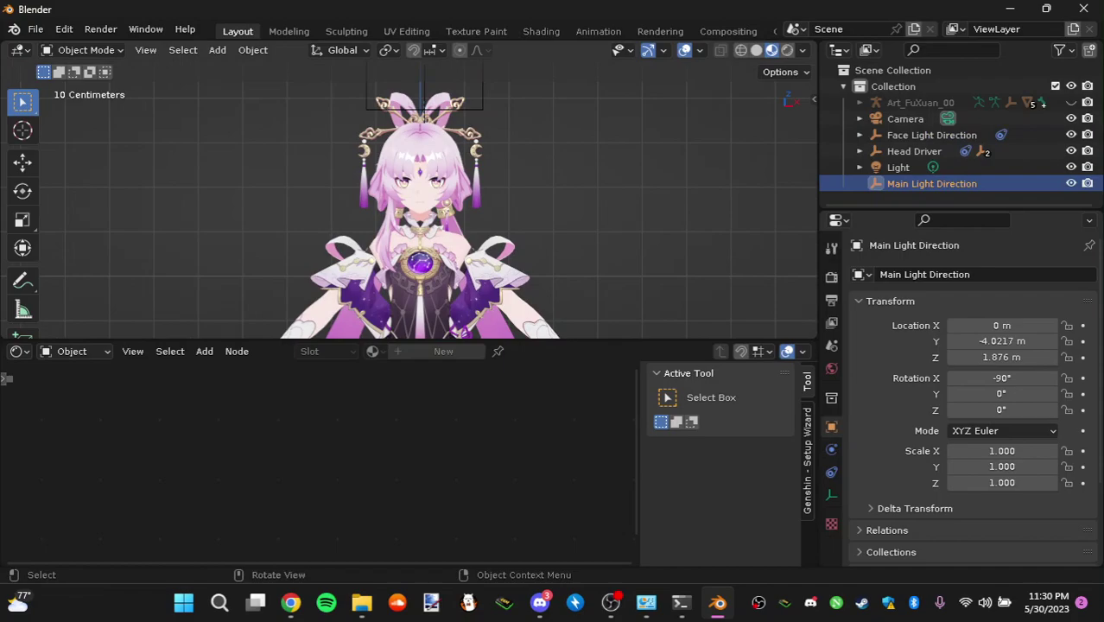
pyautogui.press('r')
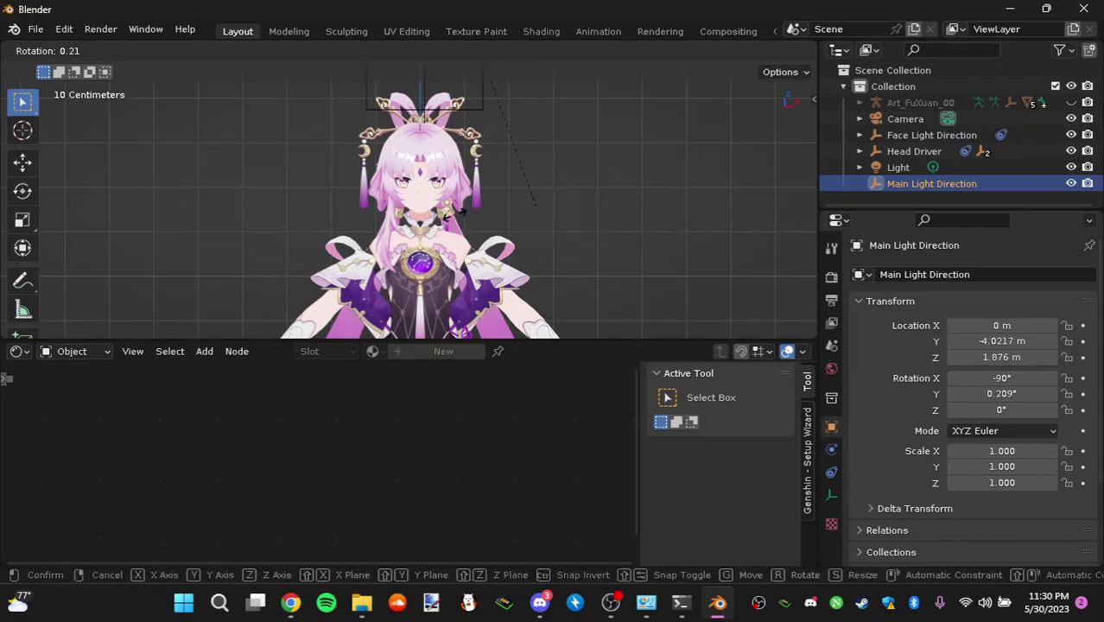
pyautogui.press('r')
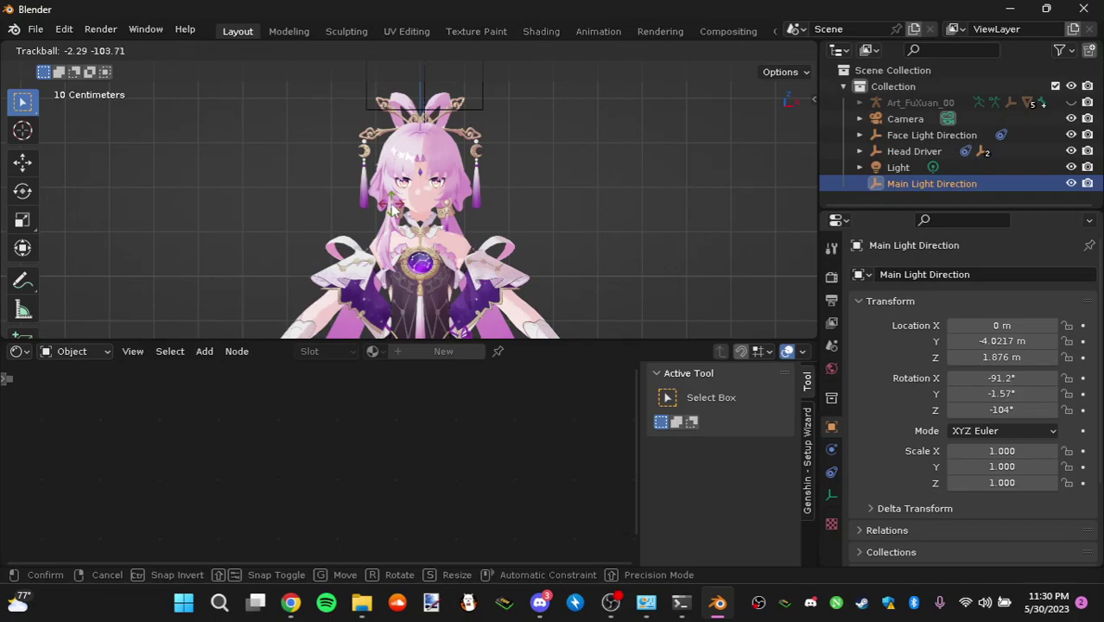
pyautogui.click(487, 243)
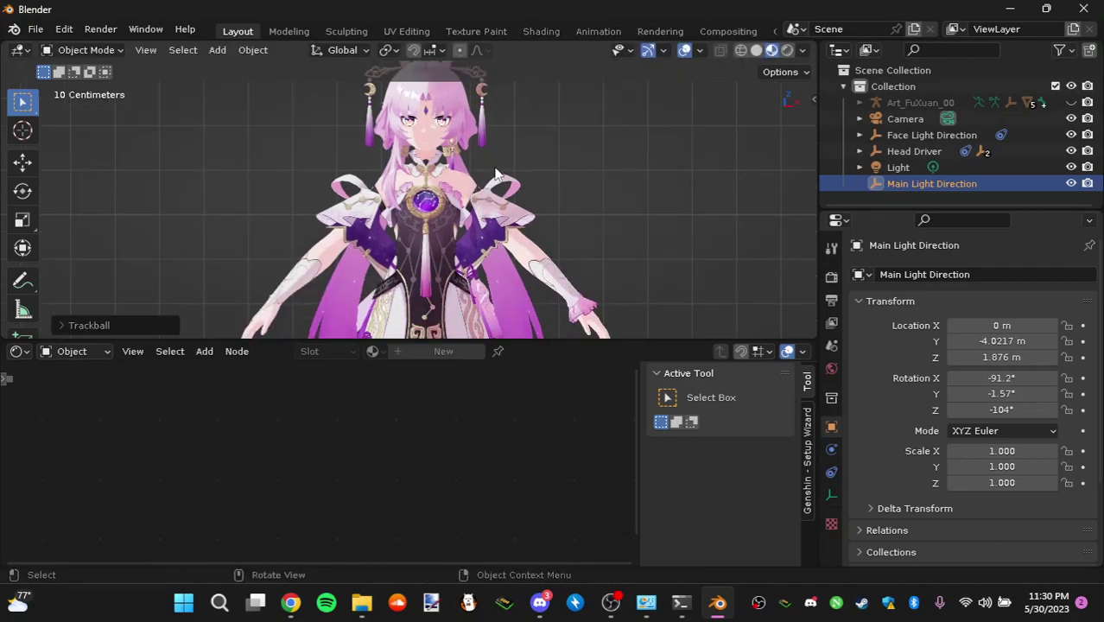
# - Examine the full-body shading under the rotated main light
pyautogui.press('KP_8')
pyautogui.press('KP_8')
pyautogui.press('KP_8')
pyautogui.press('KP_8')
pyautogui.press('KP_2')
pyautogui.press('KP_2')
pyautogui.press('KP_2')
pyautogui.press('KP_2')
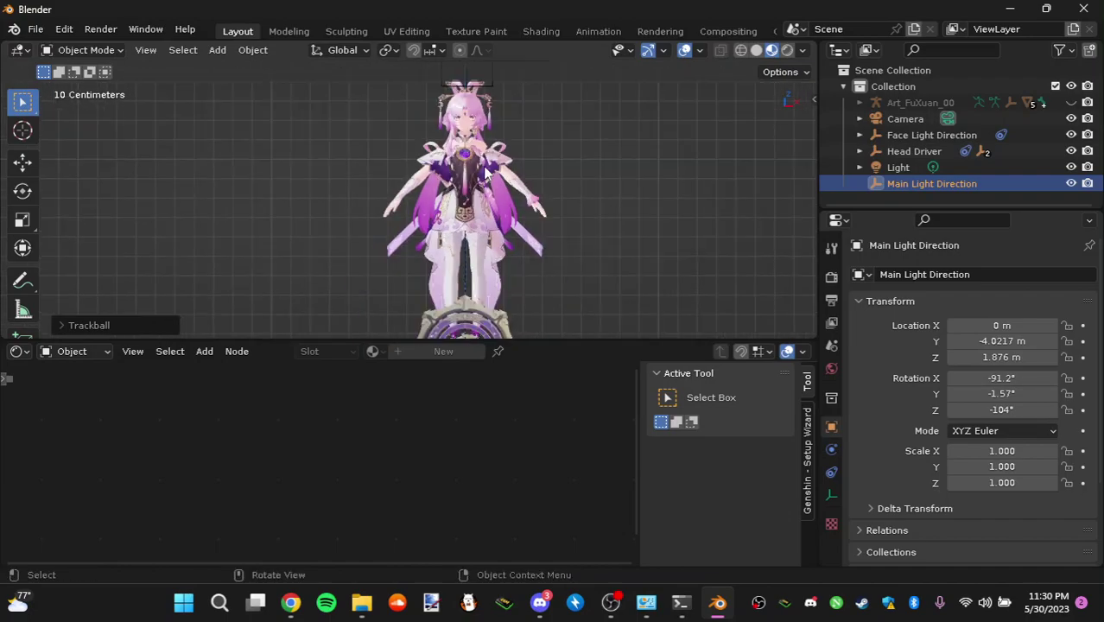
pyautogui.press('ctrl+KP_4')
pyautogui.press('ctrl+KP_2')
pyautogui.moveTo(480, 152); pyautogui.dragTo(422, 211, button='middle')
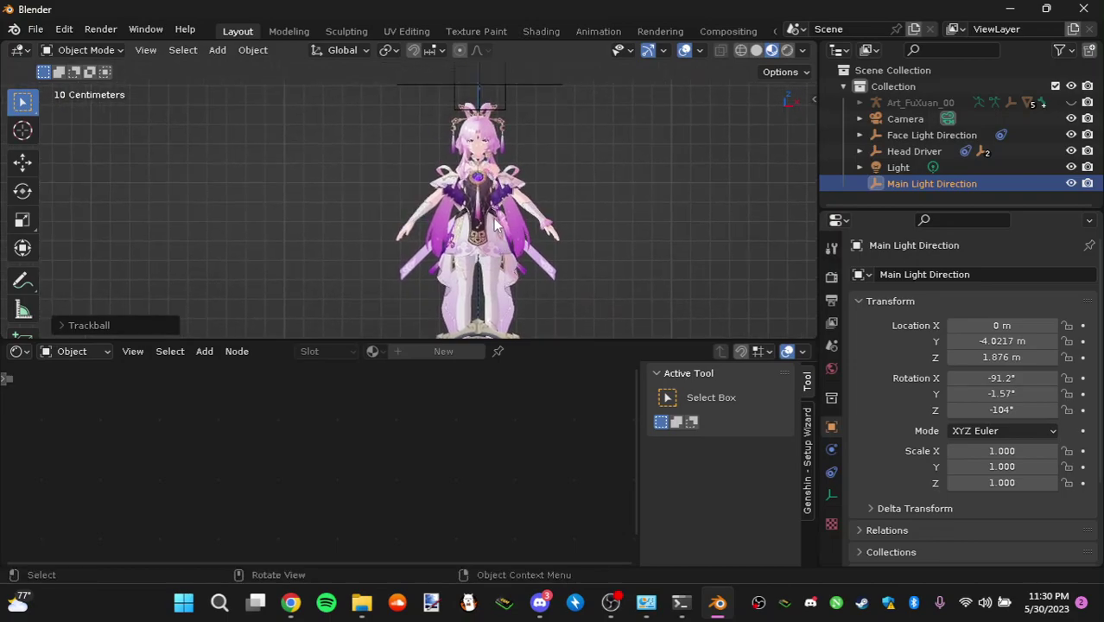
# - Select the Body mesh and show its miHoYo - Genshin Body1 material
pyautogui.click(542, 292)
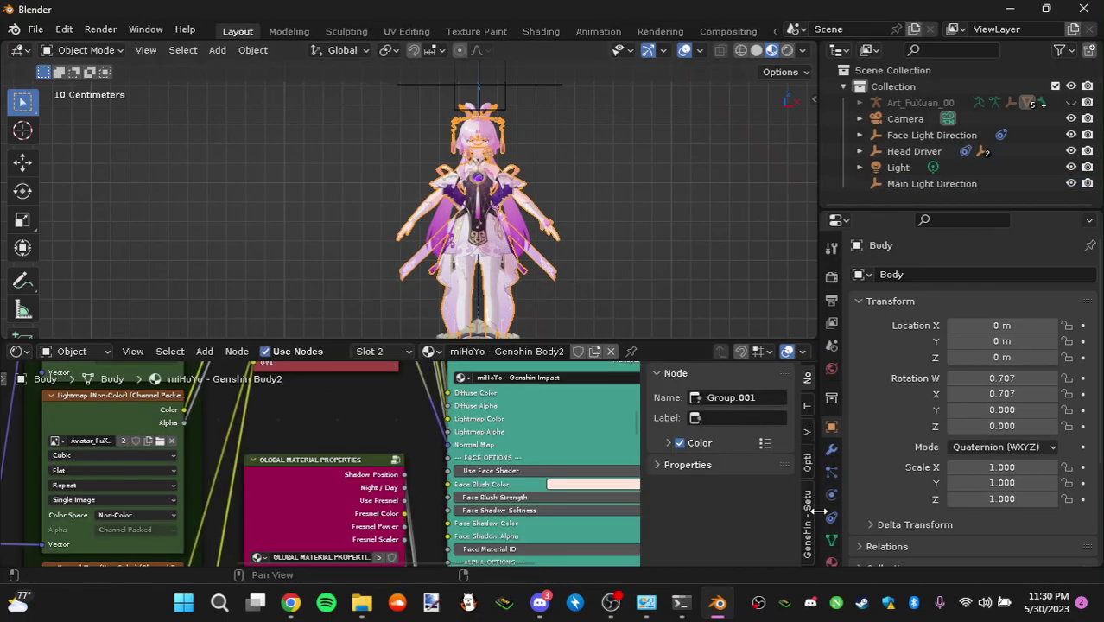
pyautogui.click(831, 561)
pyautogui.click(964, 280)
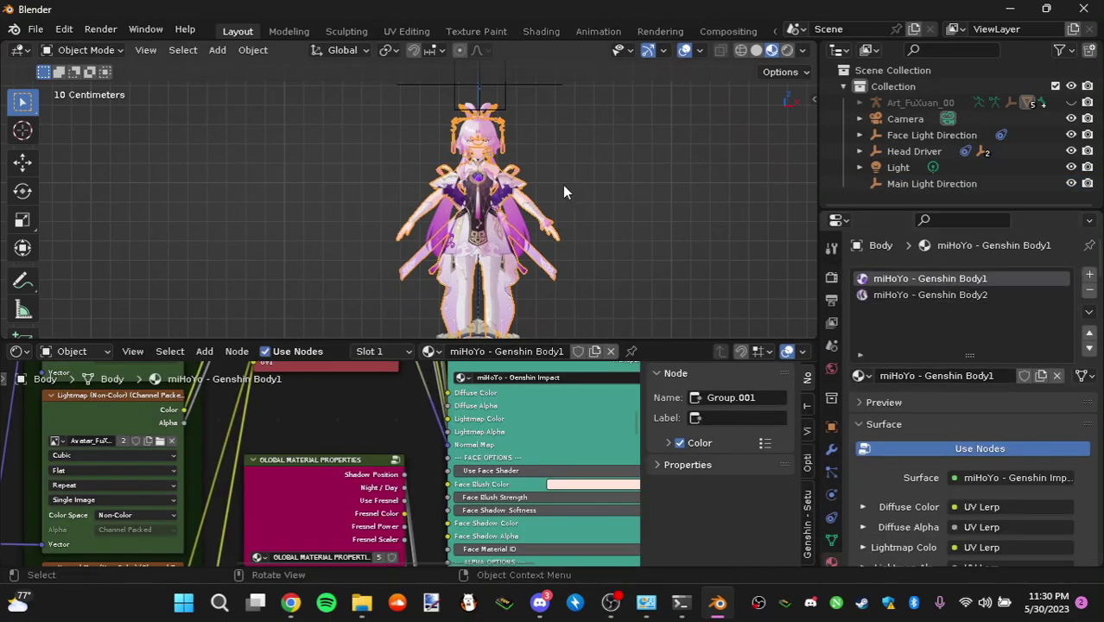
# - Select the Face mesh, activate its miHoYo - Genshin Eye Shadow material slot, and inspect the face and hair shading
pyautogui.scroll(4, 559, 177)
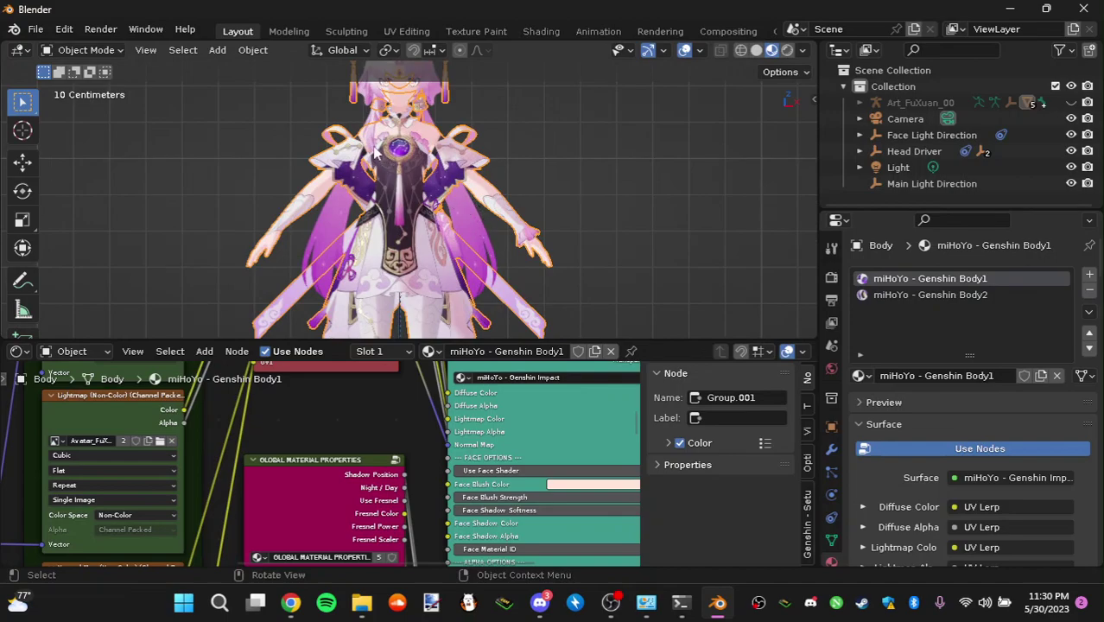
pyautogui.scroll(5, 486, 221)
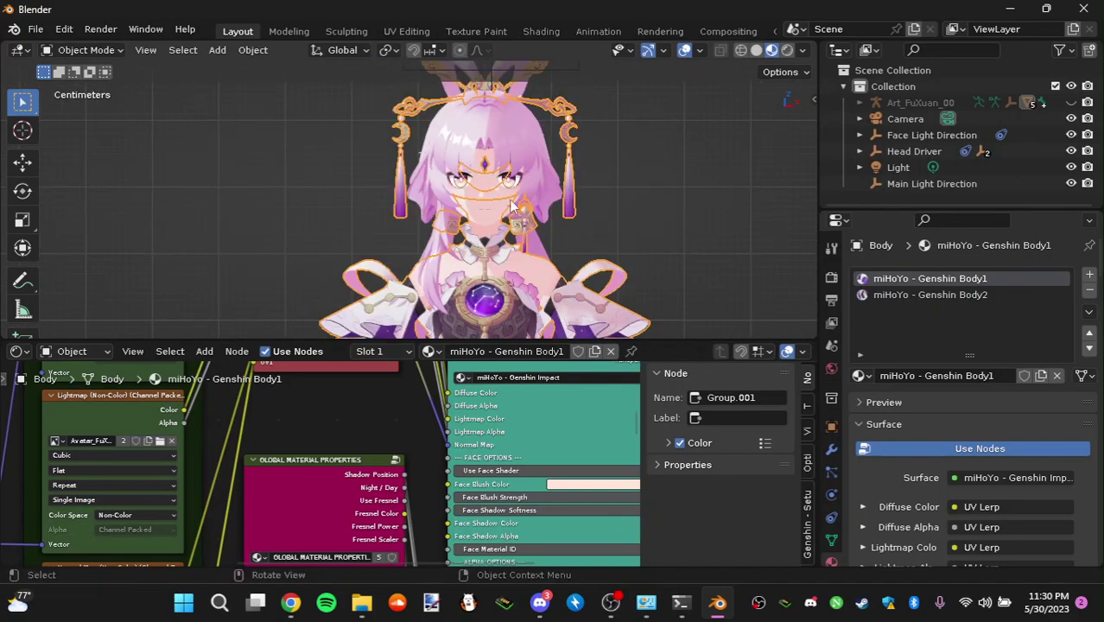
pyautogui.scroll(3, 500, 217)
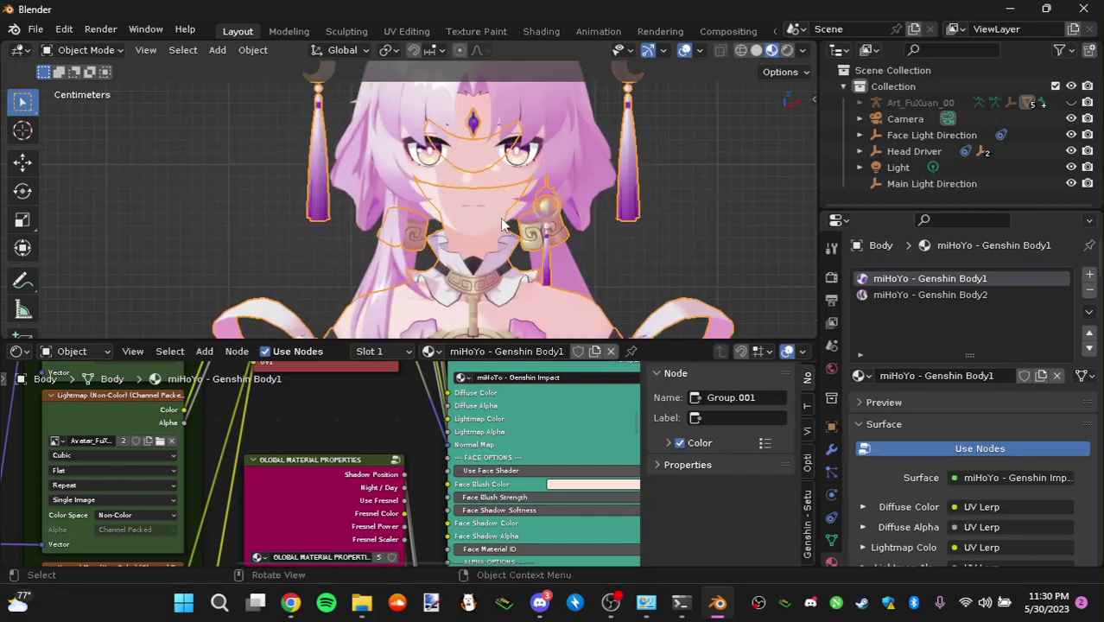
pyautogui.moveTo(516, 260); pyautogui.dragTo(511, 248, button='middle')
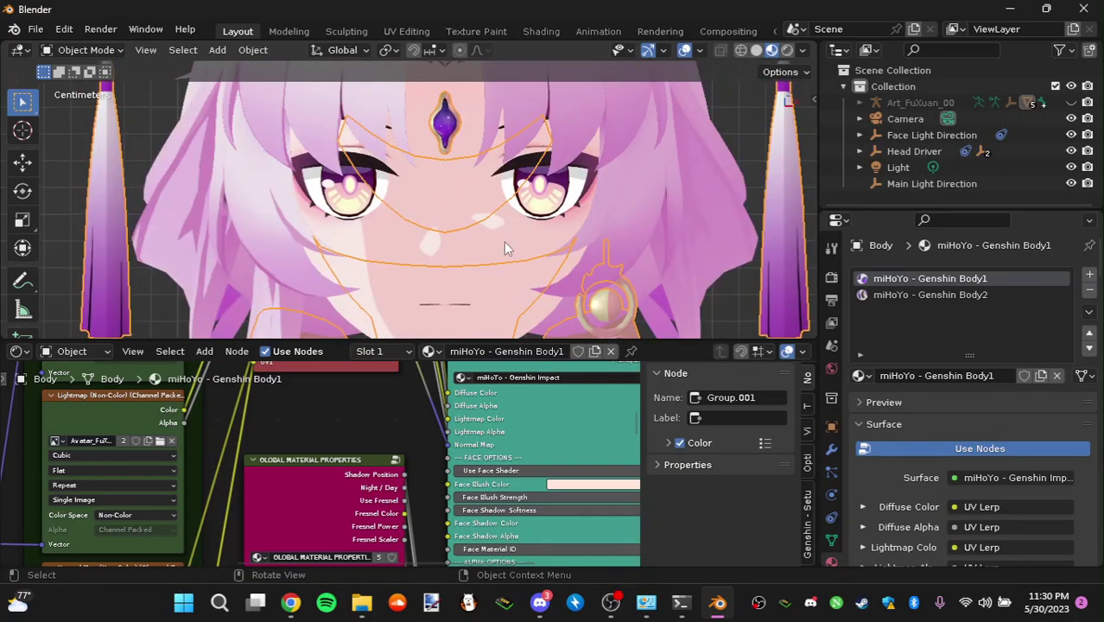
pyautogui.click(507, 249)
pyautogui.click(890, 294)
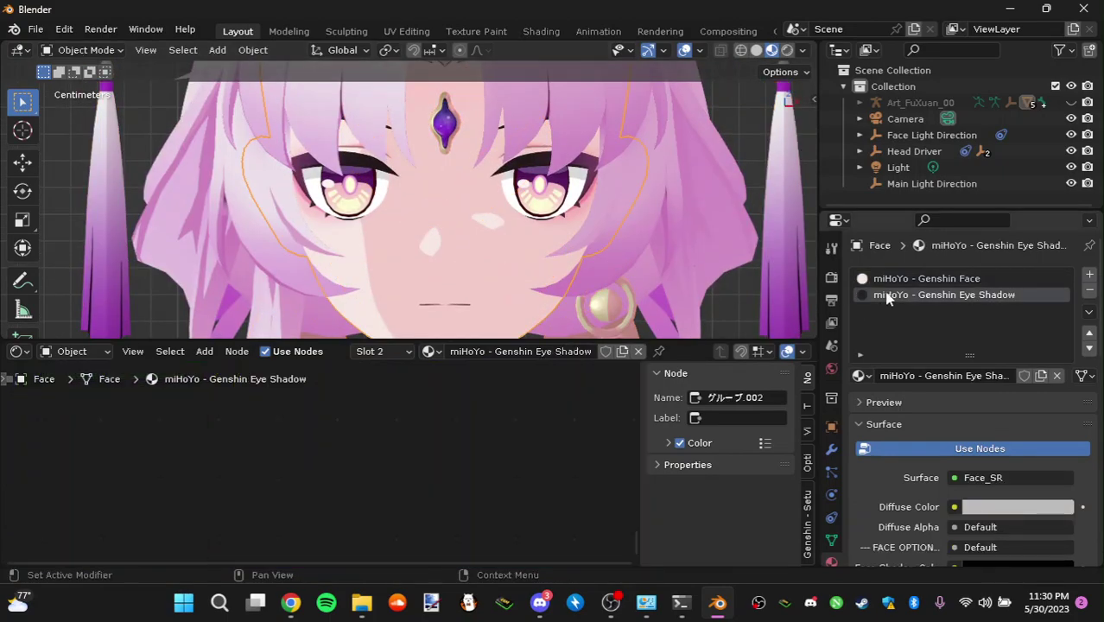
pyautogui.scroll(-8, 631, 233)
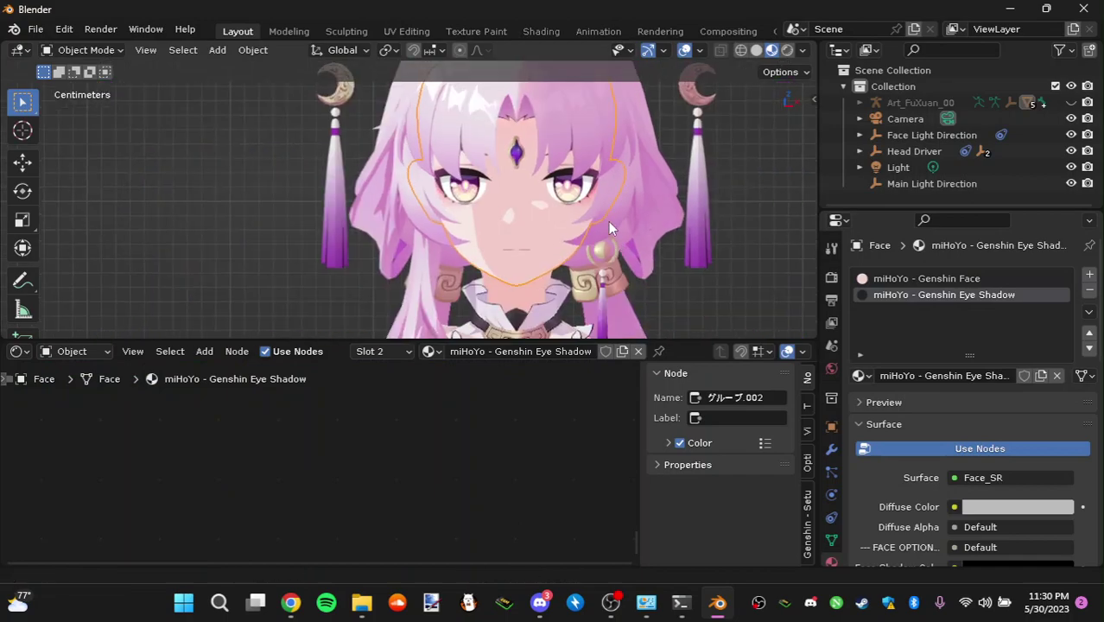
pyautogui.scroll(-5, 562, 167)
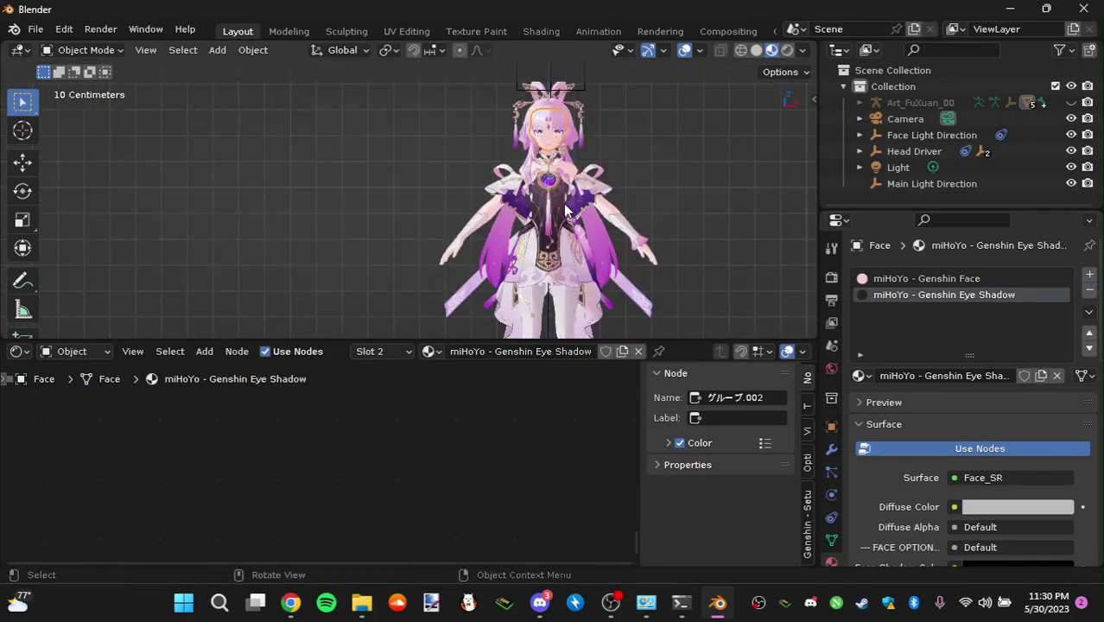
pyautogui.scroll(6, 555, 179)
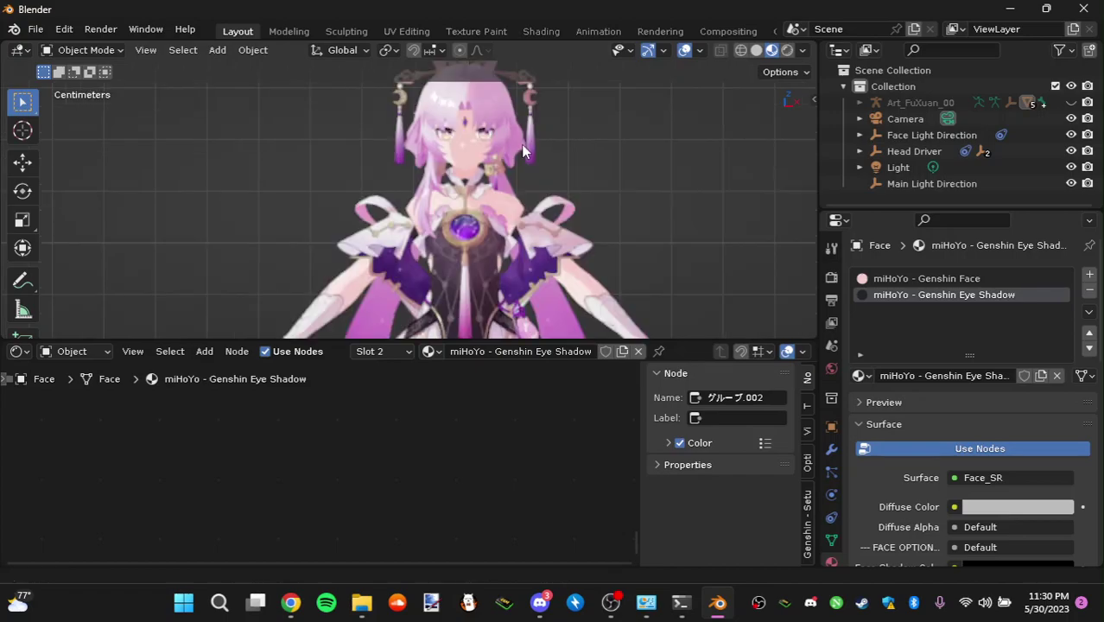
pyautogui.scroll(-3, 531, 192)
pyautogui.scroll(3, 522, 186)
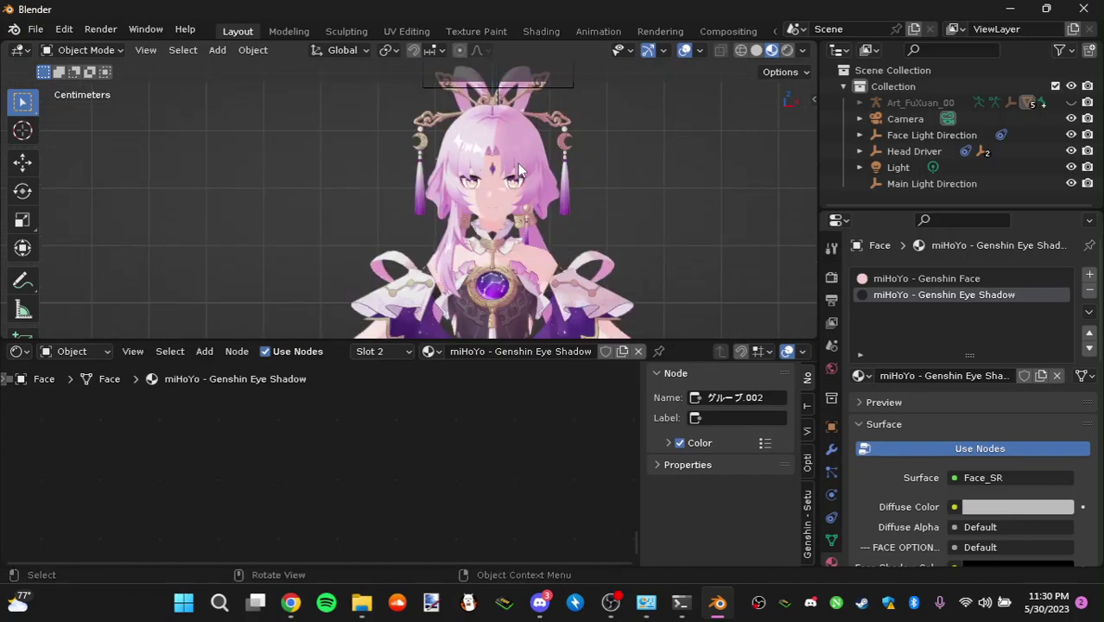
pyautogui.scroll(3, 522, 168)
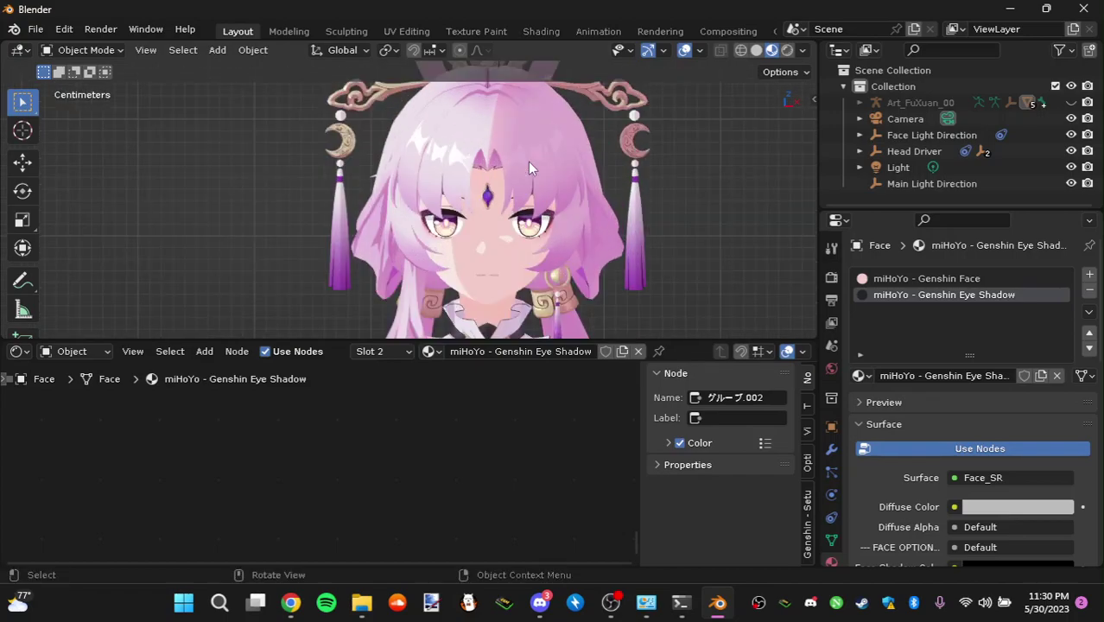